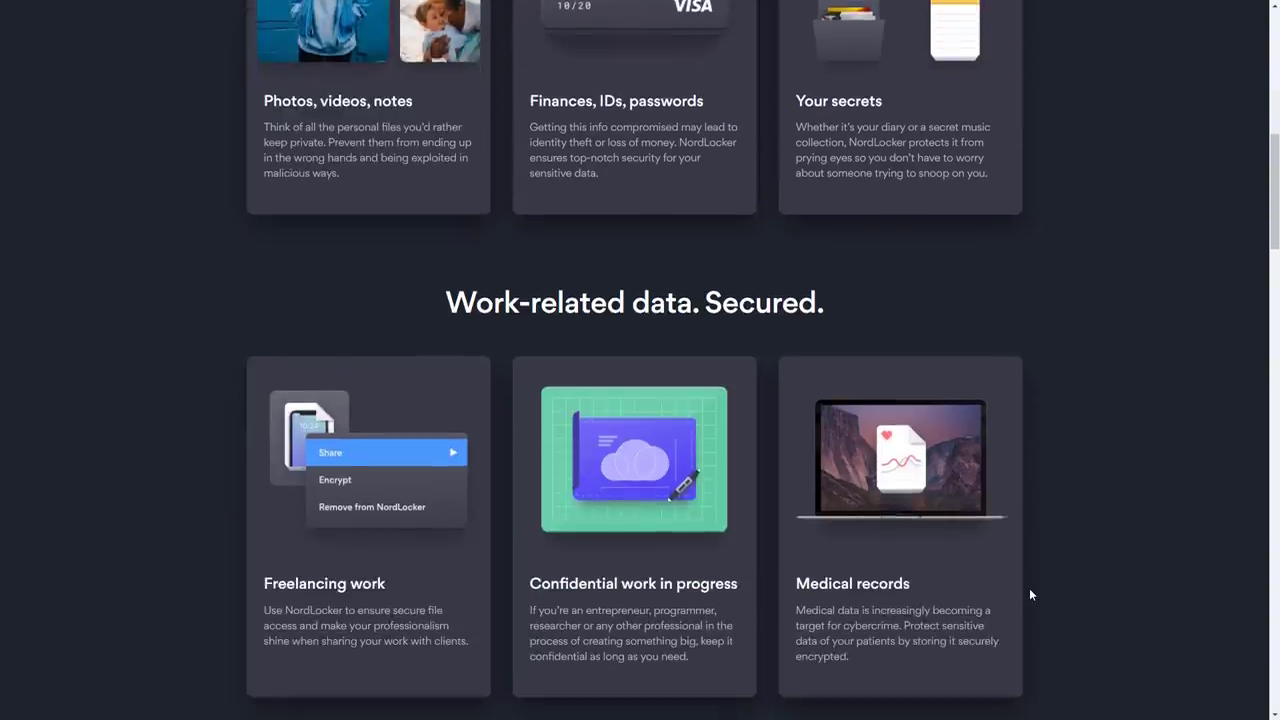
{"action": "scroll", "coordinate": [1030, 594], "scroll_direction": "down", "scroll_amount": 3}
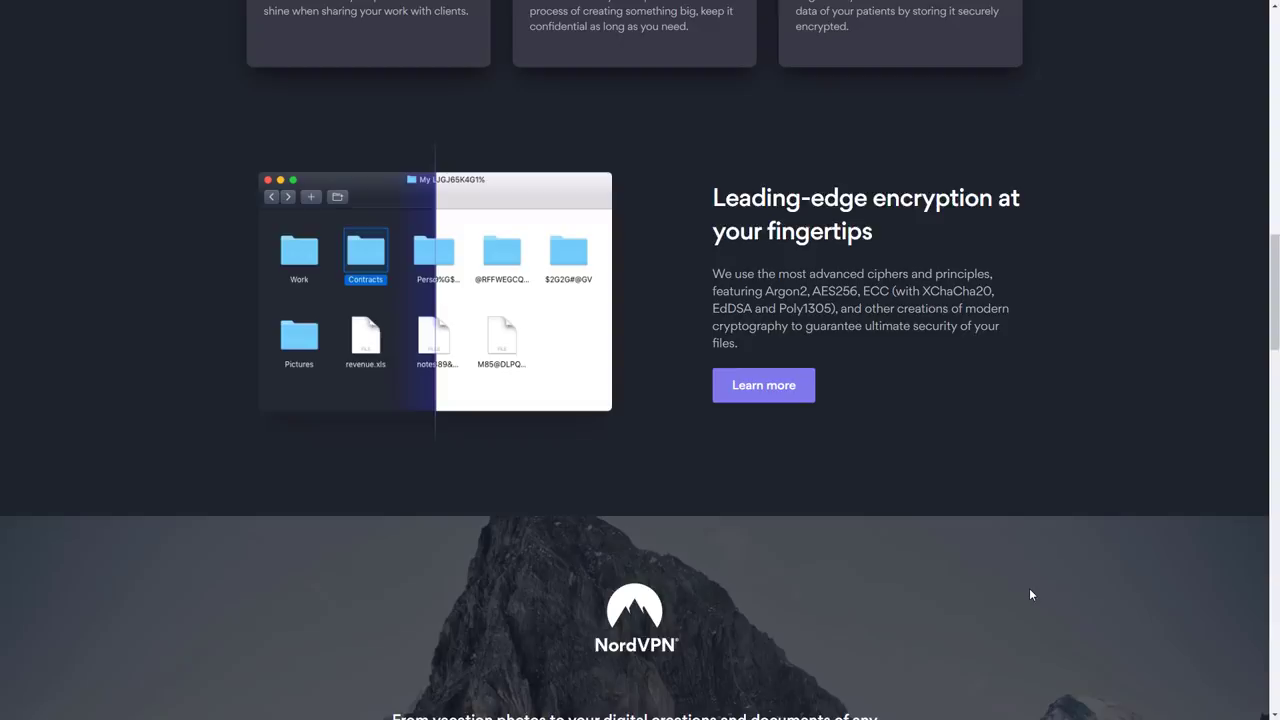
Scroll through the NordLocker homepage features, then go to the Plans page
{"action": "scroll", "coordinate": [1030, 594], "scroll_direction": "up", "scroll_amount": 15}
{"action": "scroll", "coordinate": [1021, 595], "scroll_direction": "up", "scroll_amount": 1}
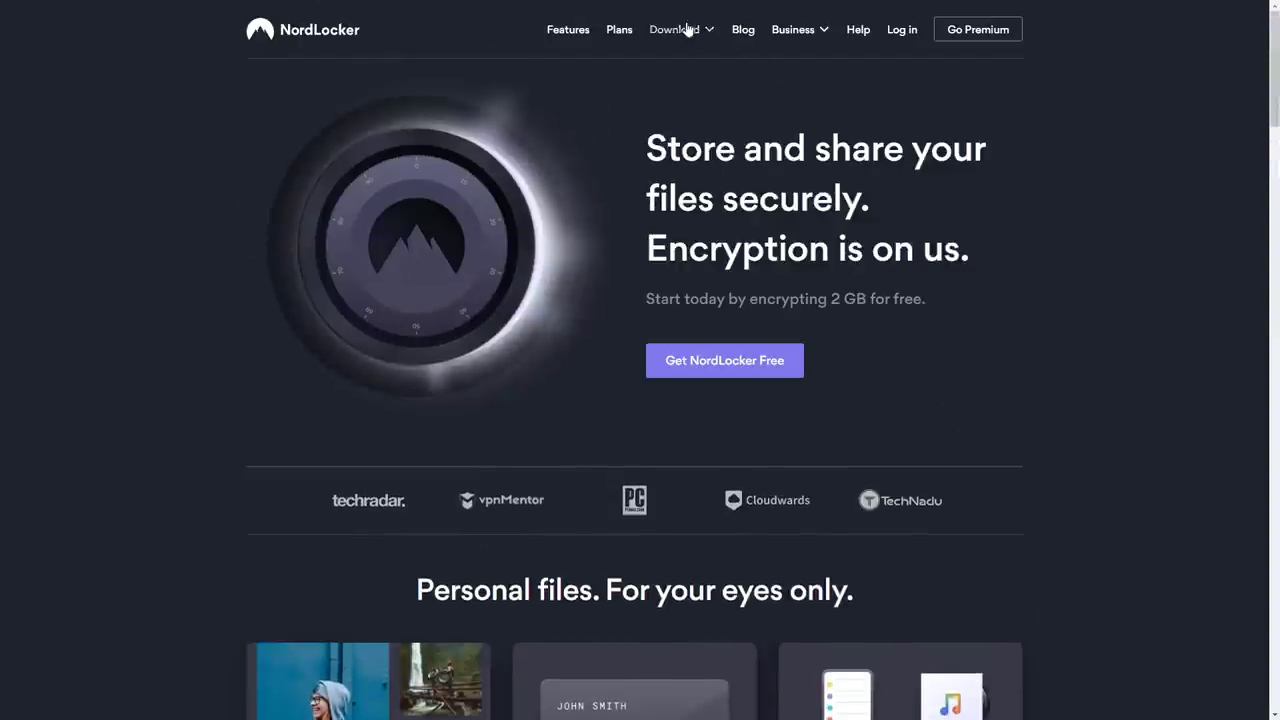
{"action": "left_click", "coordinate": [619, 32]}
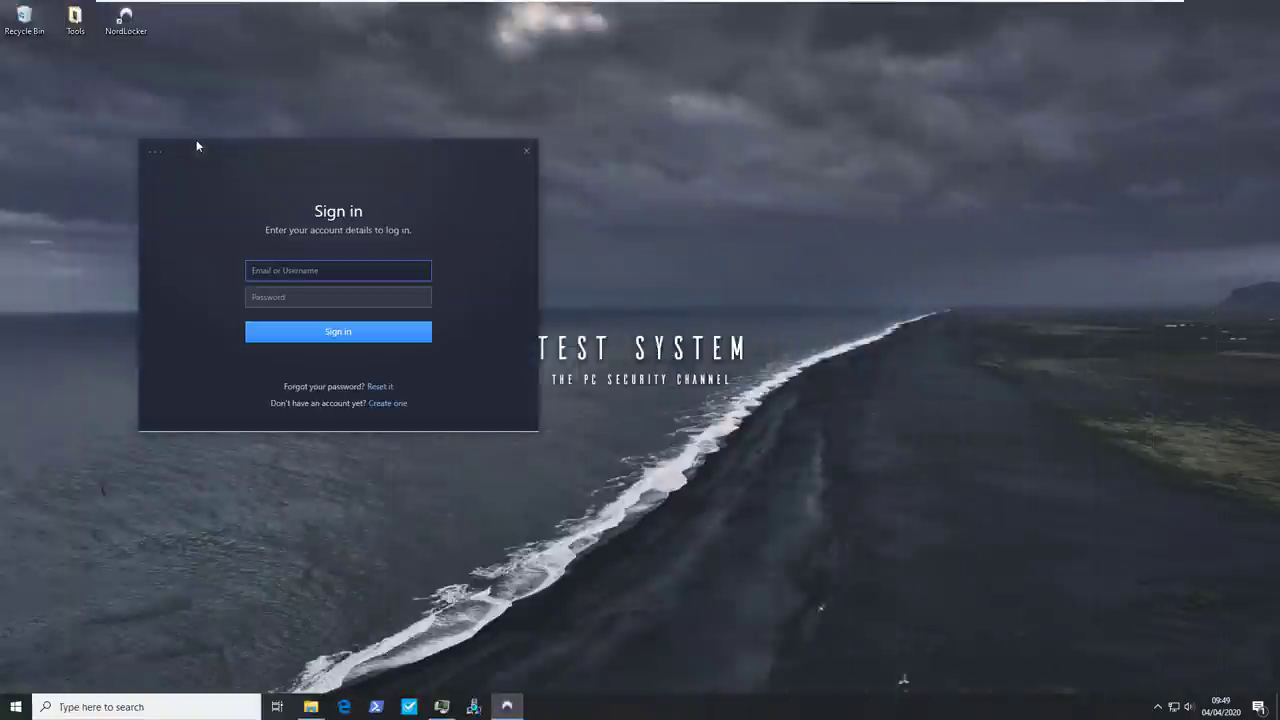
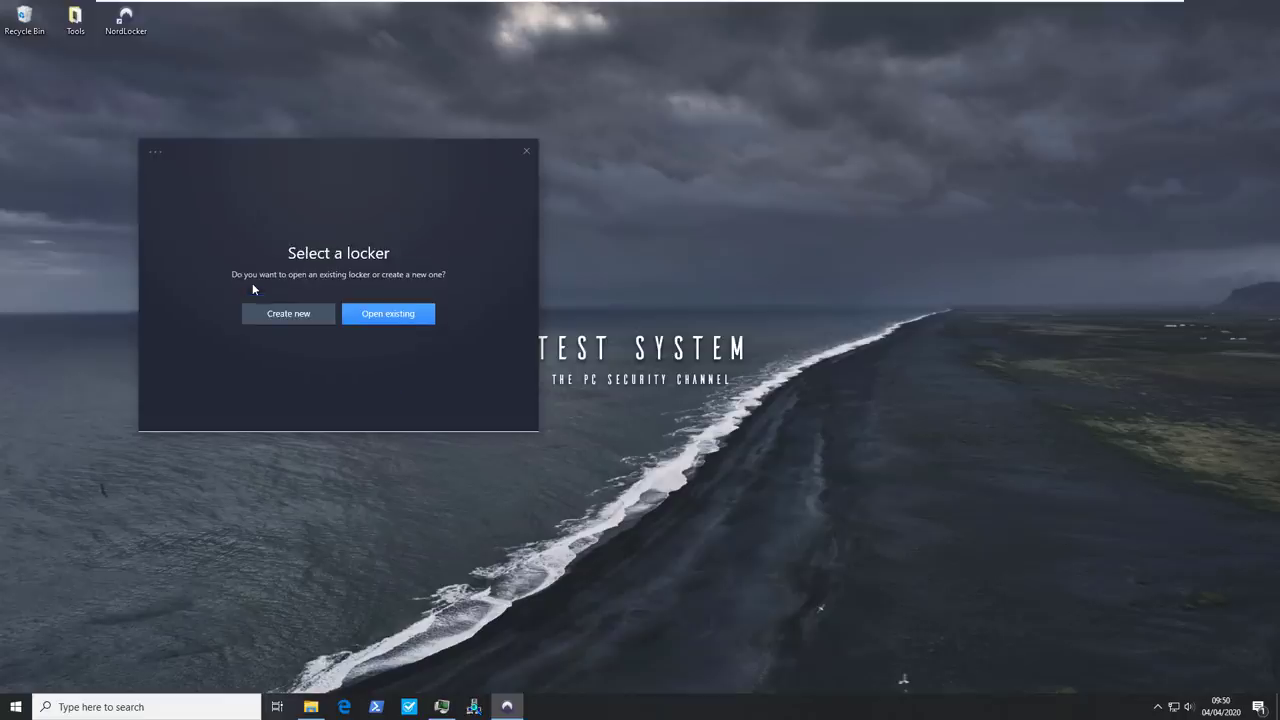
Sign in with the account e-mail and choose to open an existing locker
{"action": "left_click", "coordinate": [266, 318]}
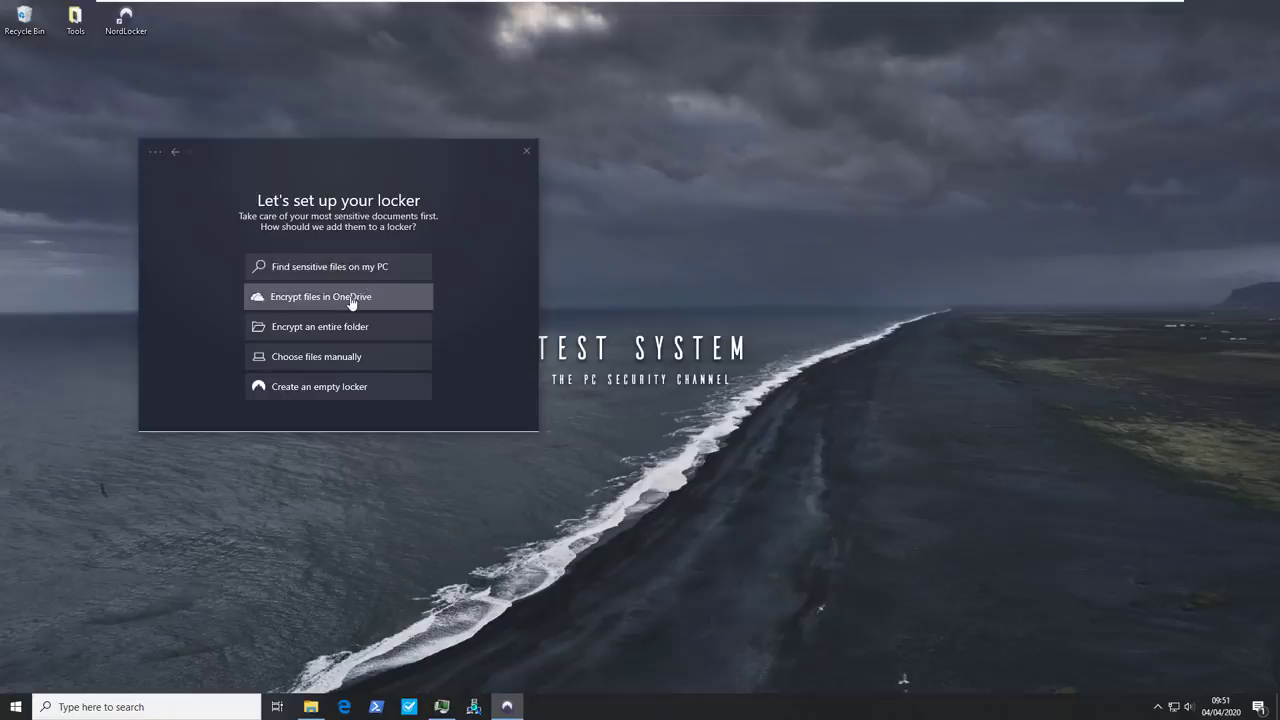
{"action": "left_click", "coordinate": [176, 152]}
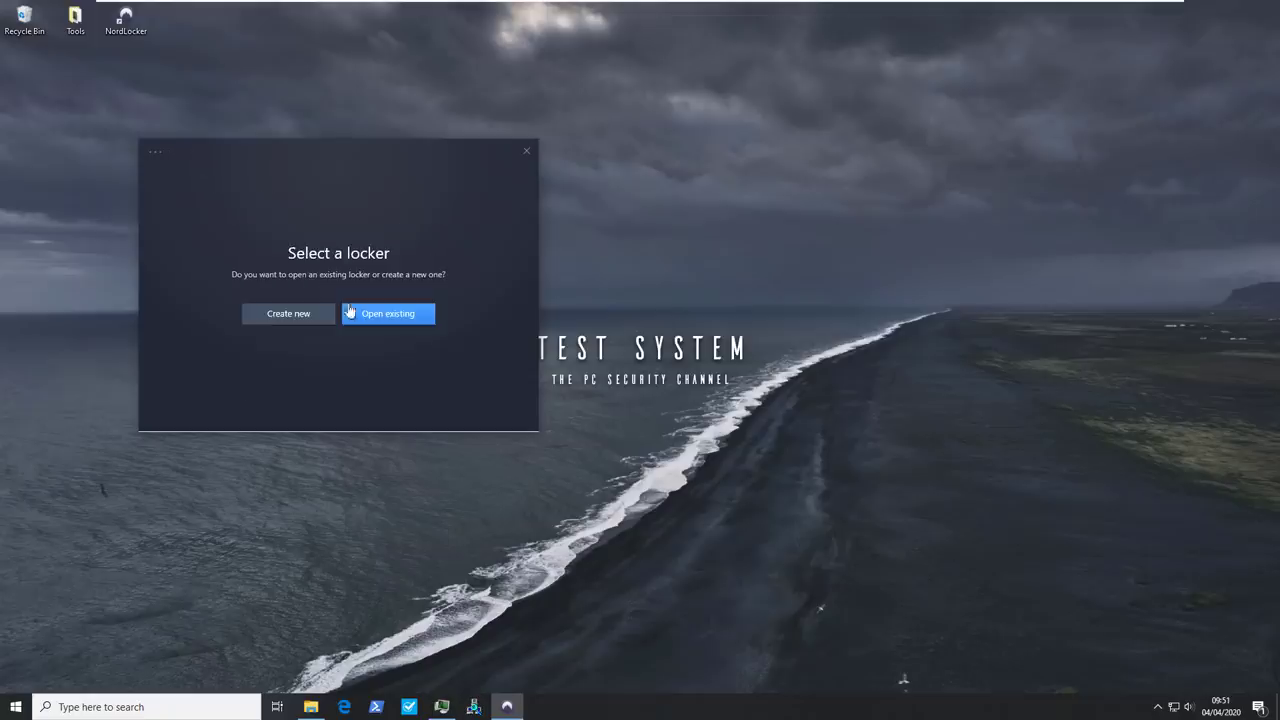
{"action": "left_click", "coordinate": [380, 318]}
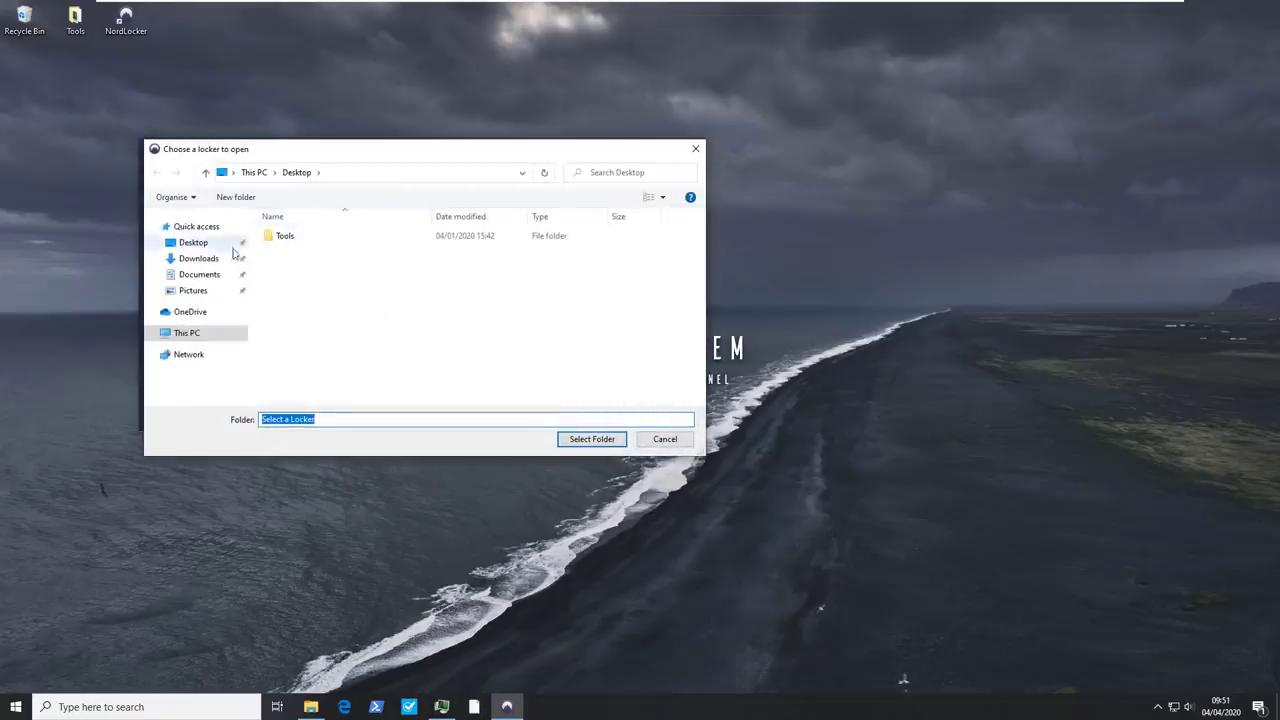
Browse This PC > Local Disk (C:) > Users > home folder and open Documents.locker
{"action": "left_click", "coordinate": [200, 336]}
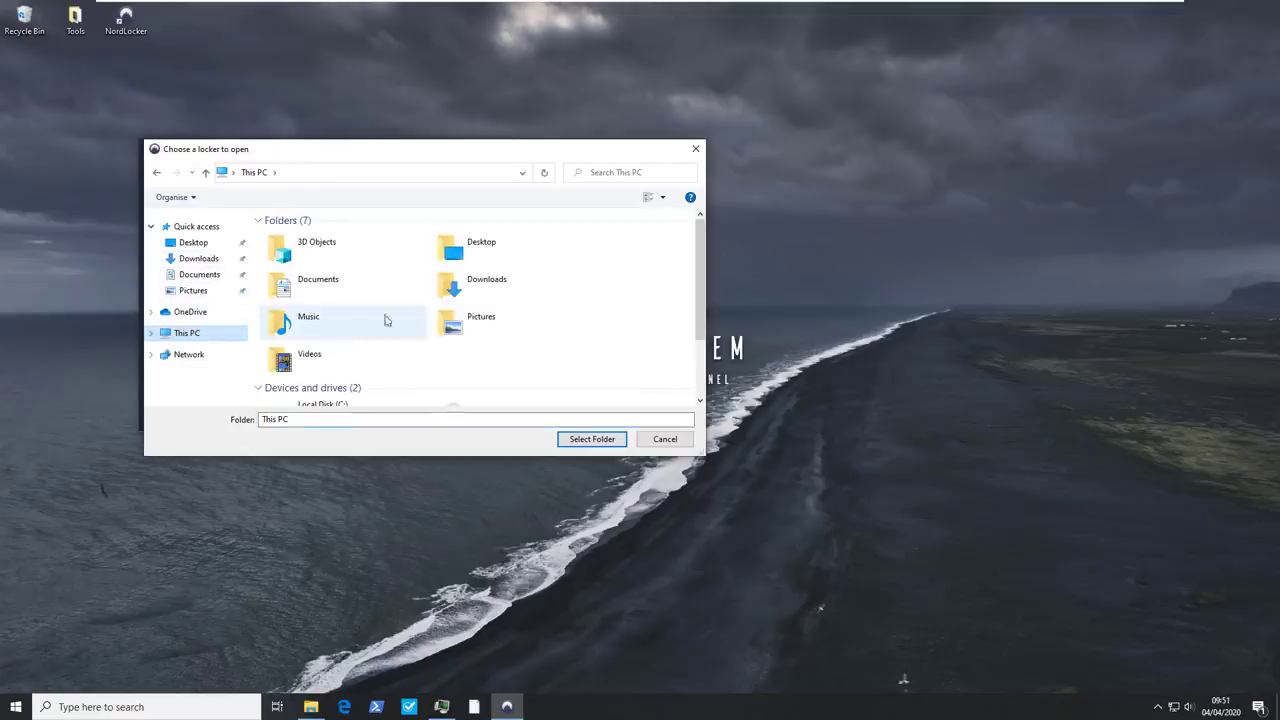
{"action": "scroll", "coordinate": [430, 308], "scroll_direction": "down", "scroll_amount": 3}
{"action": "double_click", "coordinate": [322, 328]}
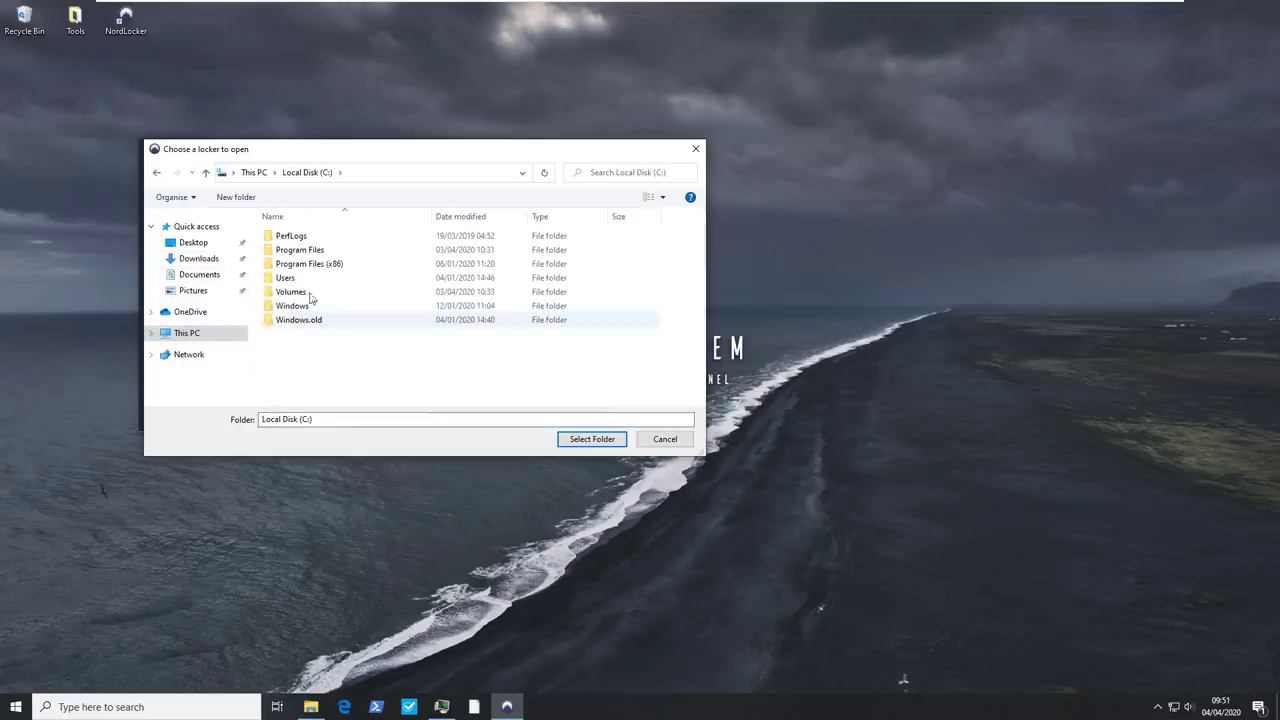
{"action": "double_click", "coordinate": [300, 279]}
{"action": "double_click", "coordinate": [283, 236]}
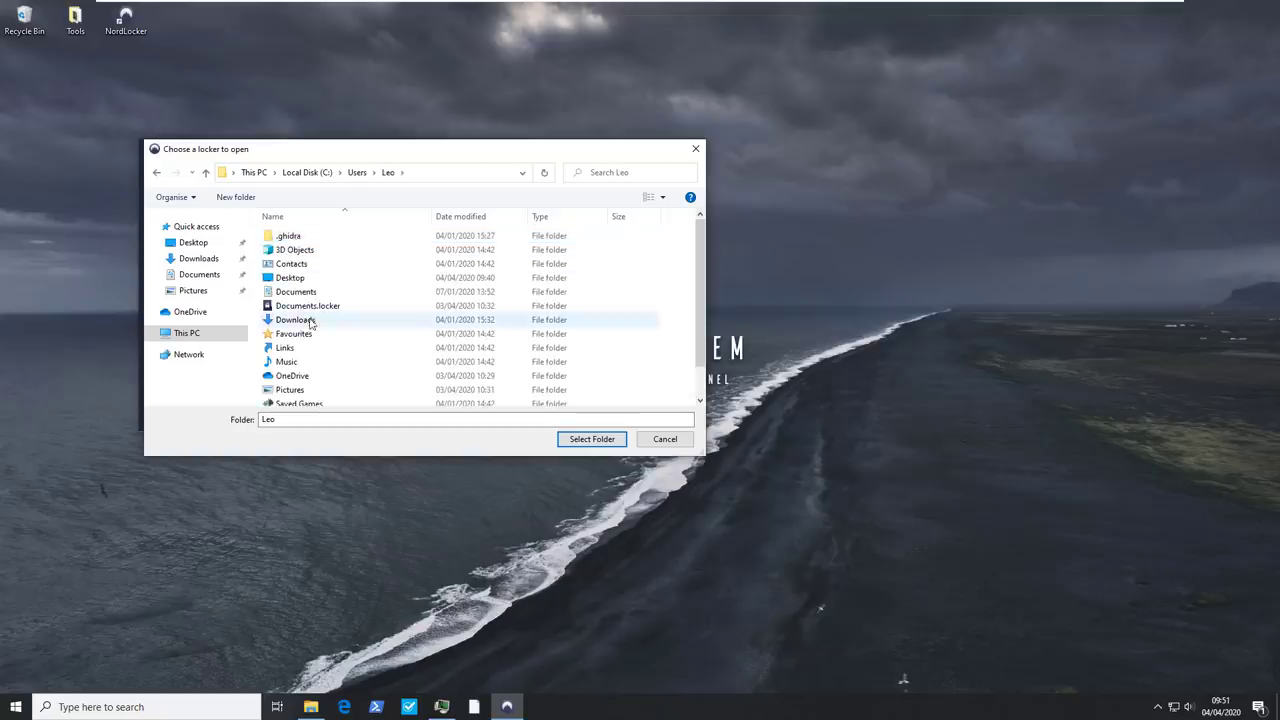
{"action": "left_click", "coordinate": [308, 305]}
{"action": "left_click", "coordinate": [593, 440]}
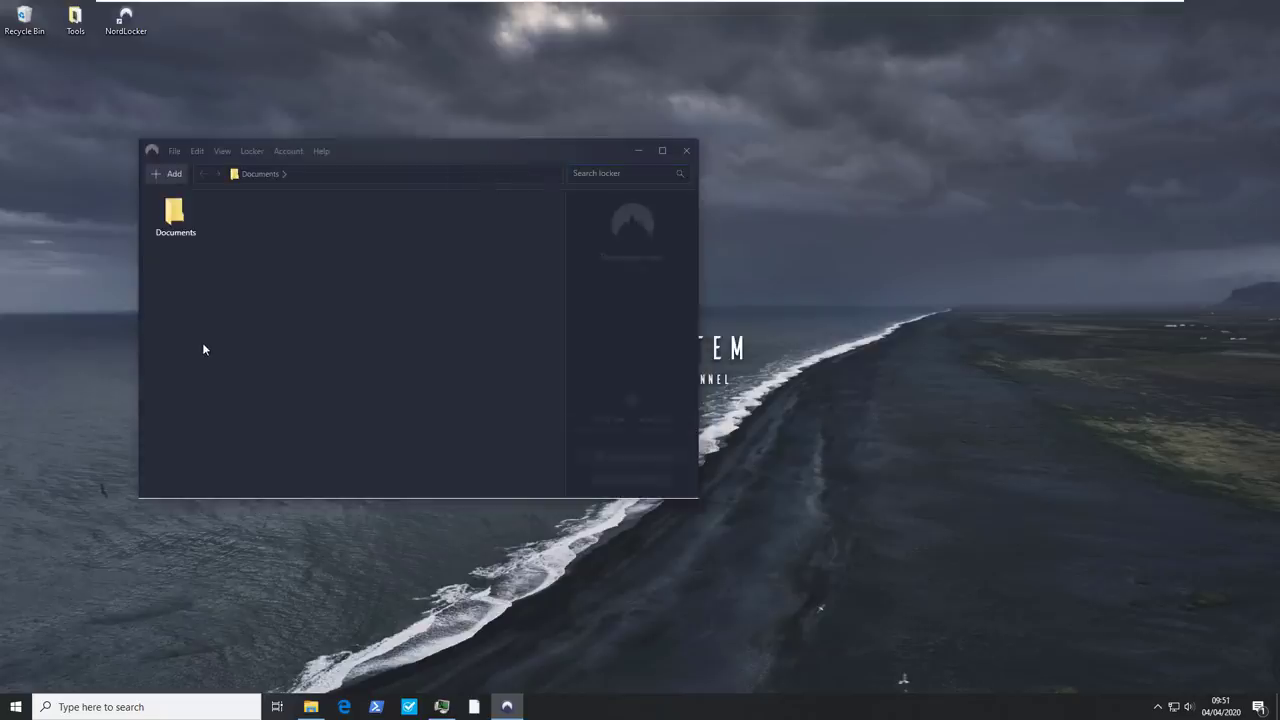
Open Important Data from the locker's Documents folder in Notepad, then close it
{"action": "double_click", "coordinate": [186, 232]}
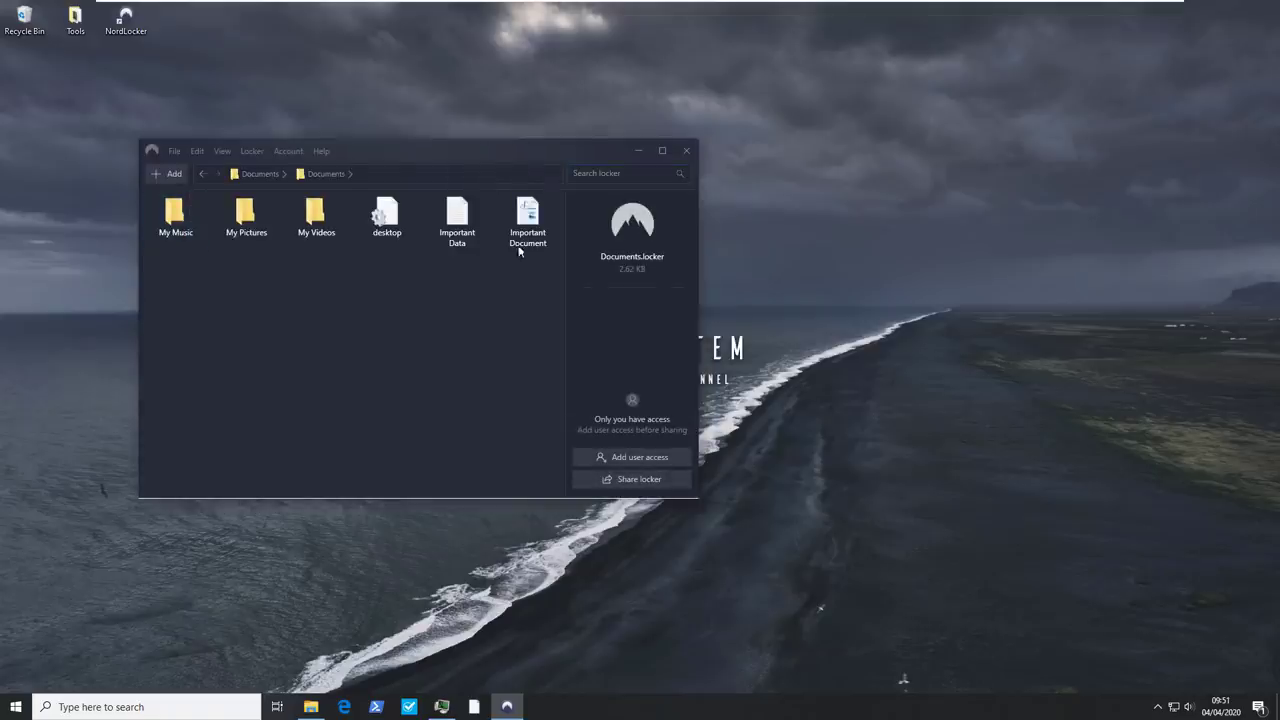
{"action": "left_click", "coordinate": [471, 229]}
{"action": "double_click", "coordinate": [471, 229]}
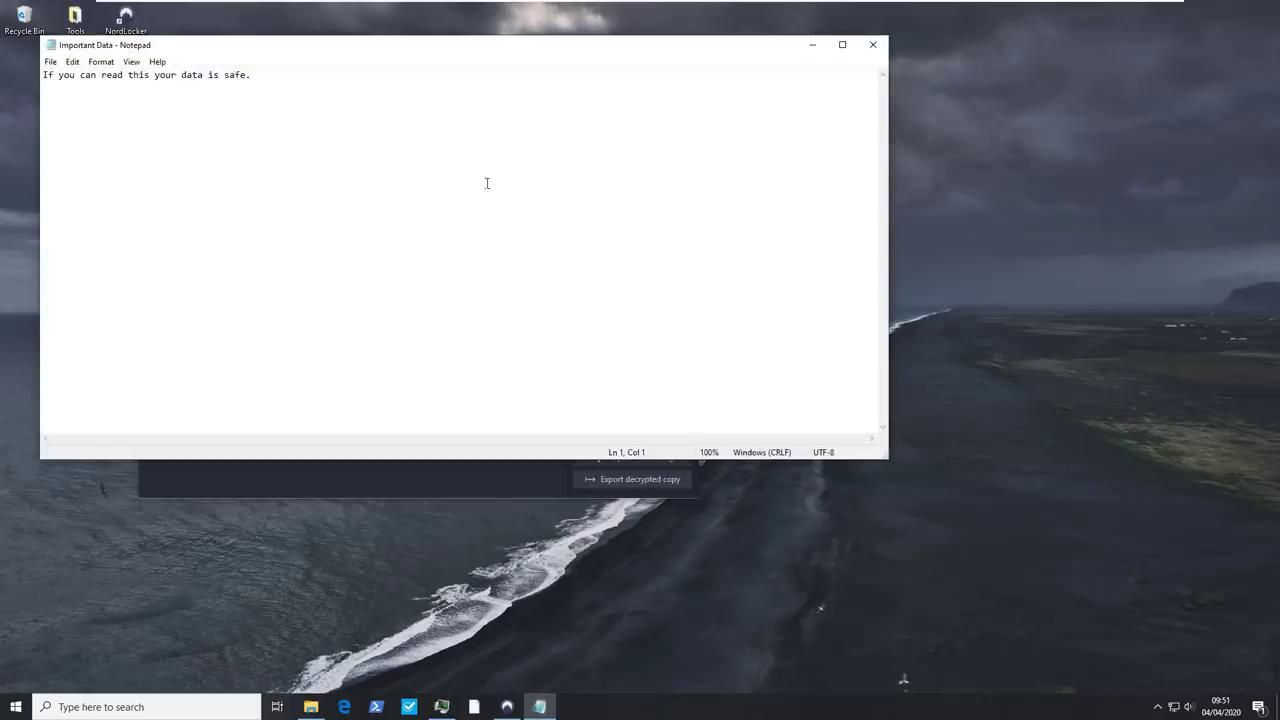
{"action": "left_click", "coordinate": [873, 45]}
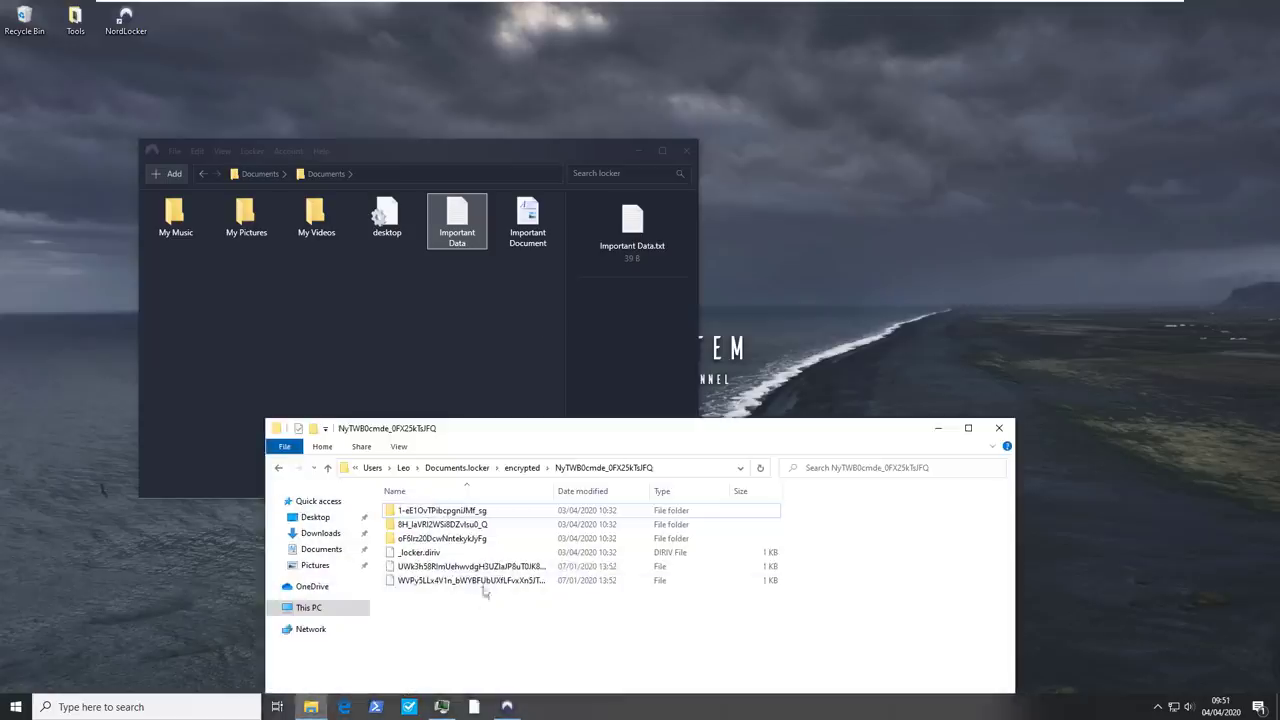
Peek into a scrambled-name encrypted subfolder, return to the parent folder, and refocus NordLocker
{"action": "double_click", "coordinate": [444, 539]}
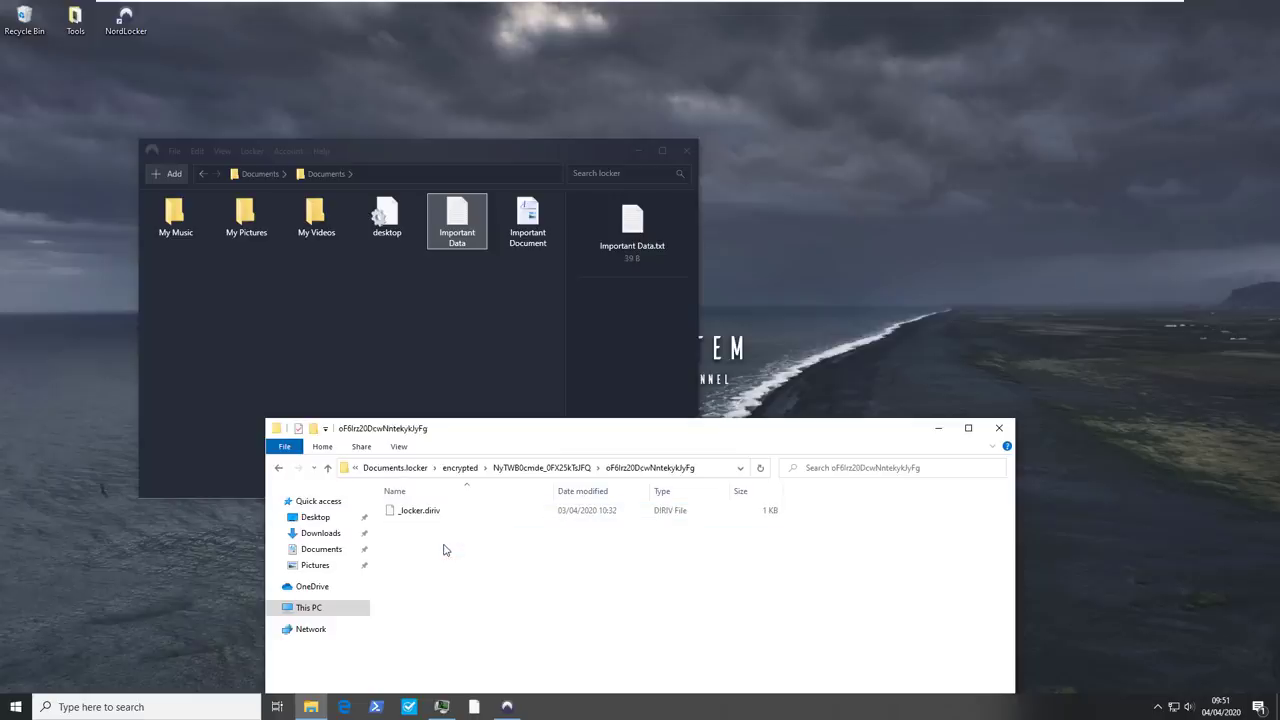
{"action": "key", "text": "alt+Left"}
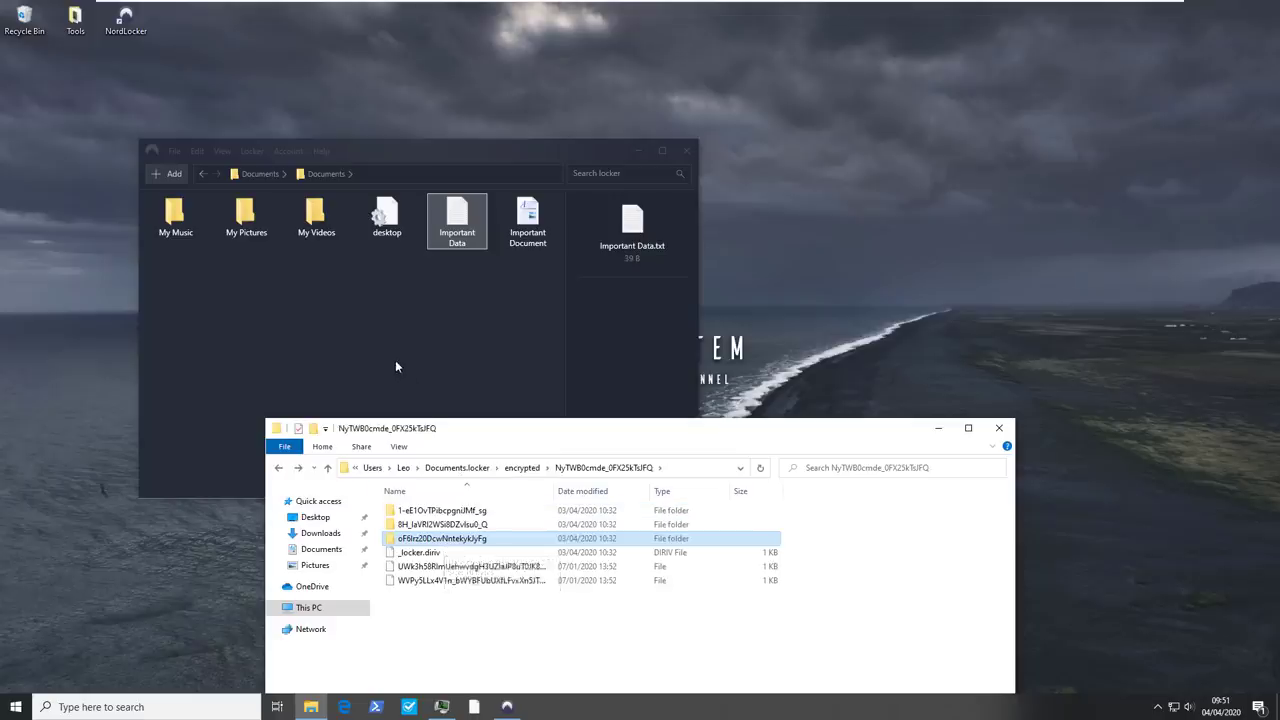
{"action": "left_click", "coordinate": [395, 365]}
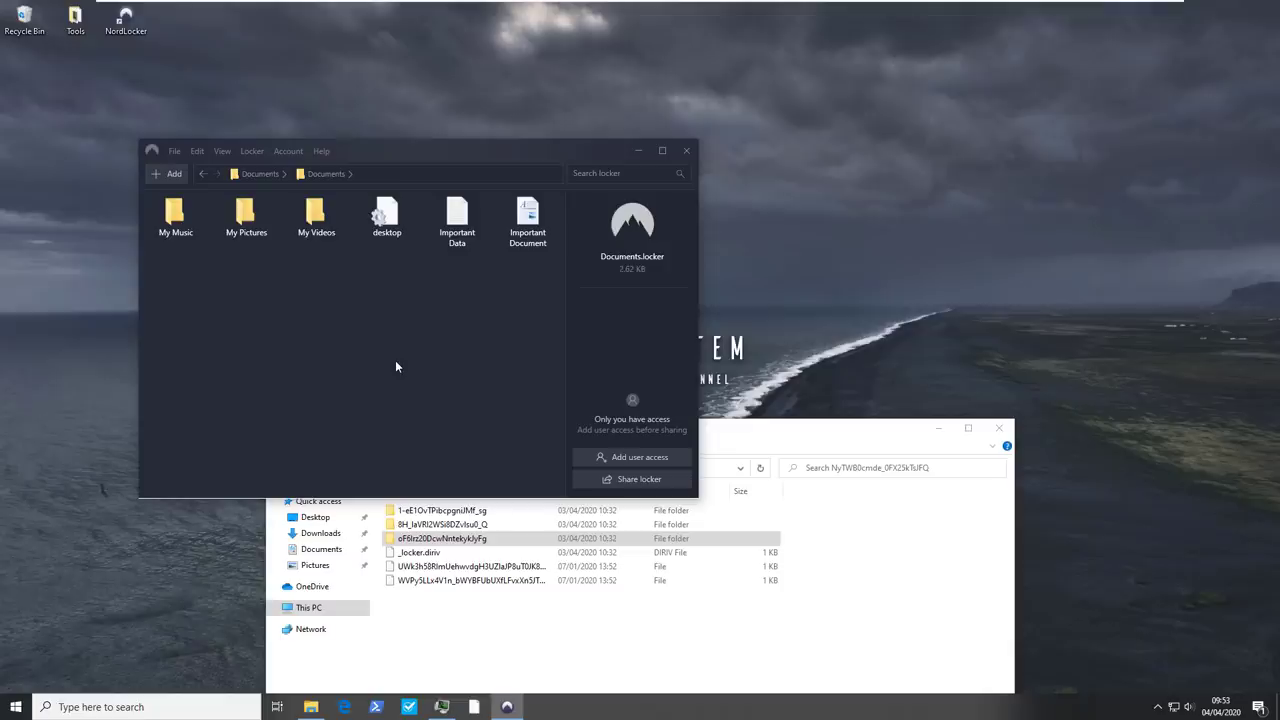
Log out of the NordLocker account and close the Sign in window
{"action": "left_click", "coordinate": [403, 610]}
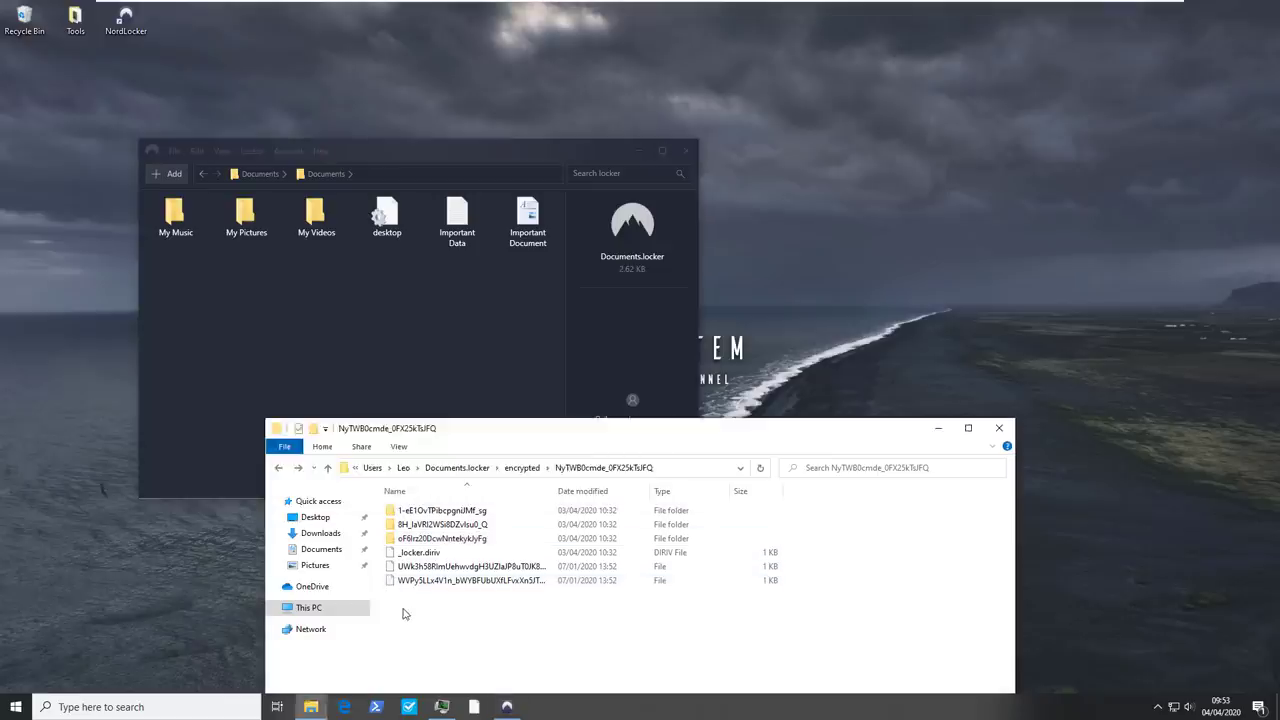
{"action": "left_click", "coordinate": [447, 398]}
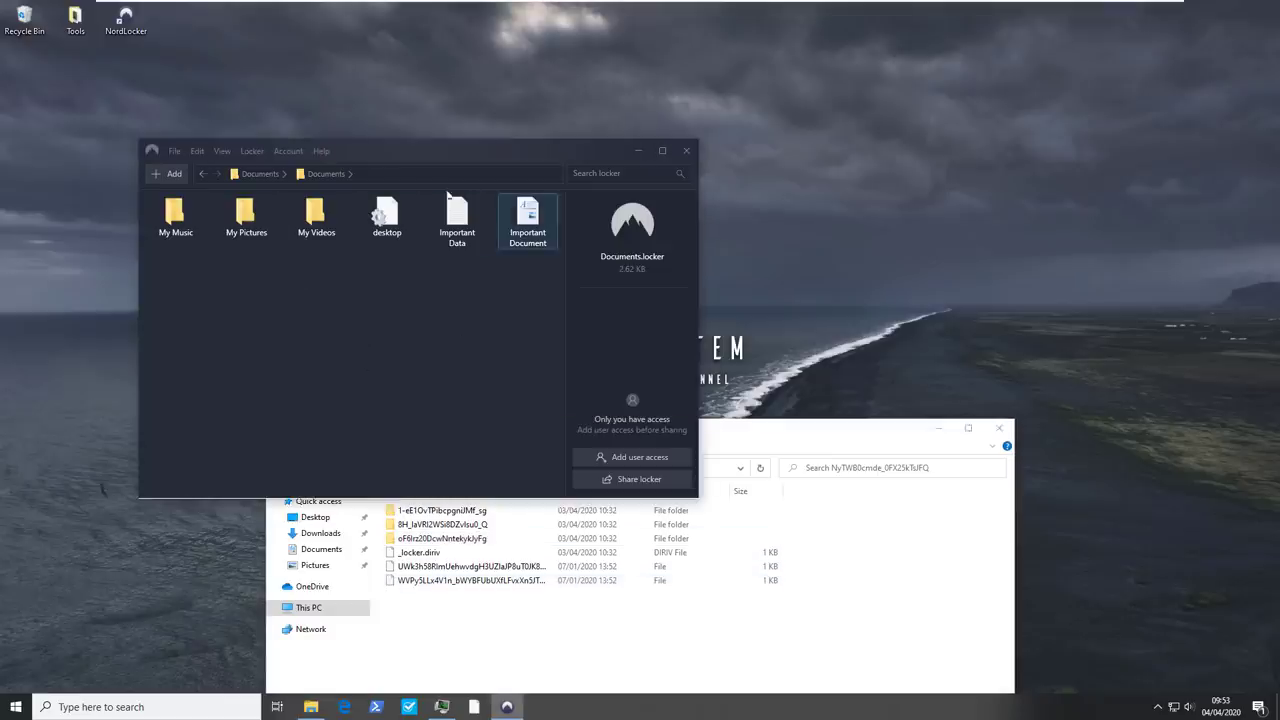
{"action": "left_click", "coordinate": [292, 152]}
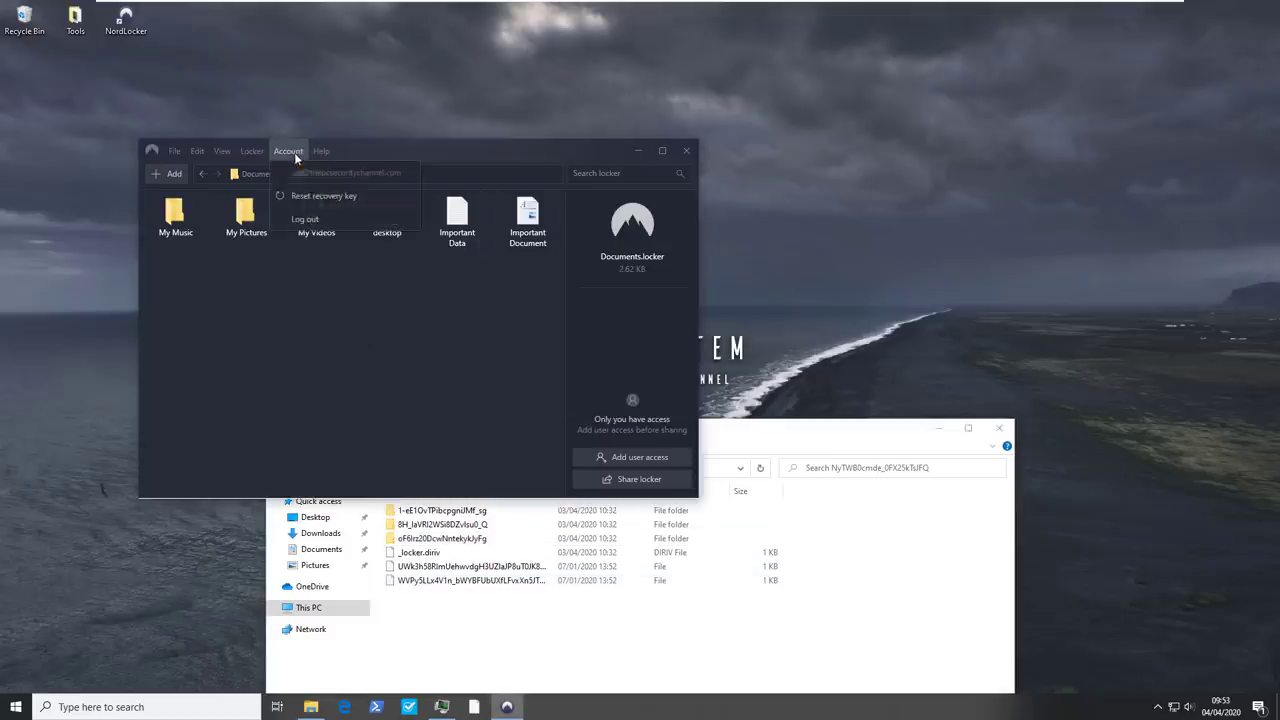
{"action": "left_click", "coordinate": [305, 219]}
{"action": "left_click", "coordinate": [367, 330]}
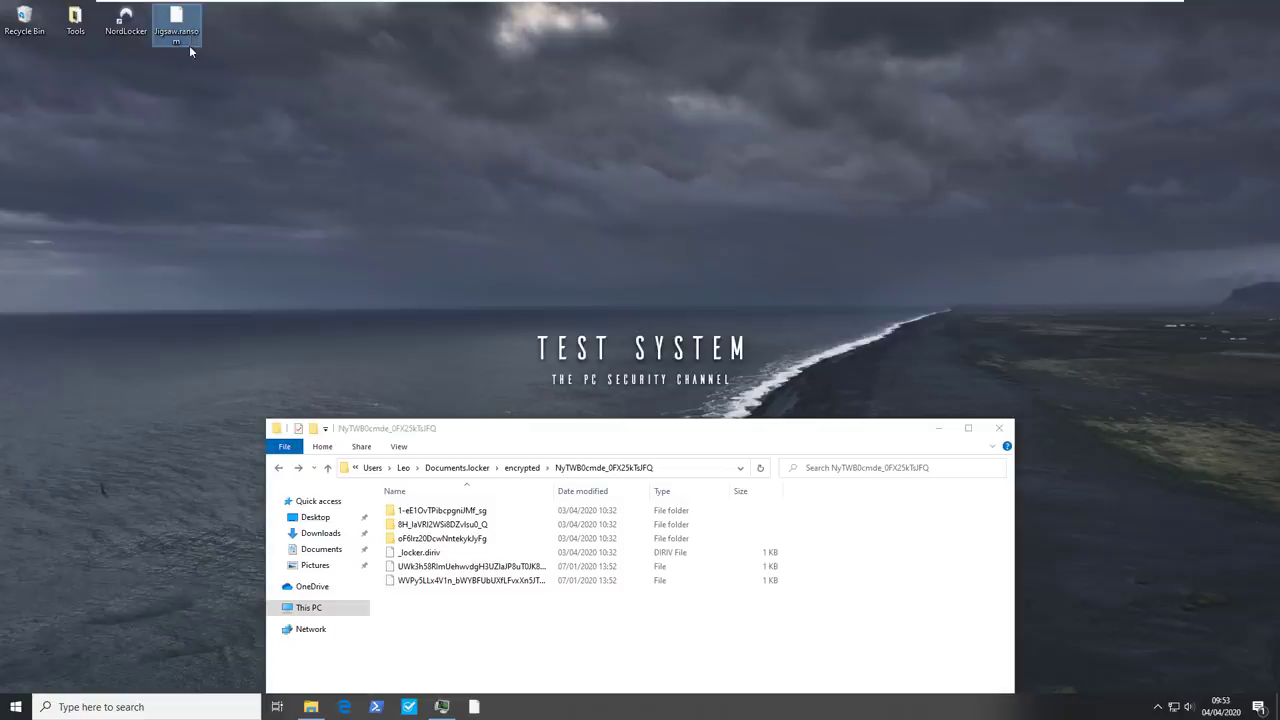
Rename the desktop file Jigsaw.ransom to Jigsaw.exe
{"action": "left_click", "coordinate": [190, 45]}
{"action": "double_click", "coordinate": [190, 45]}
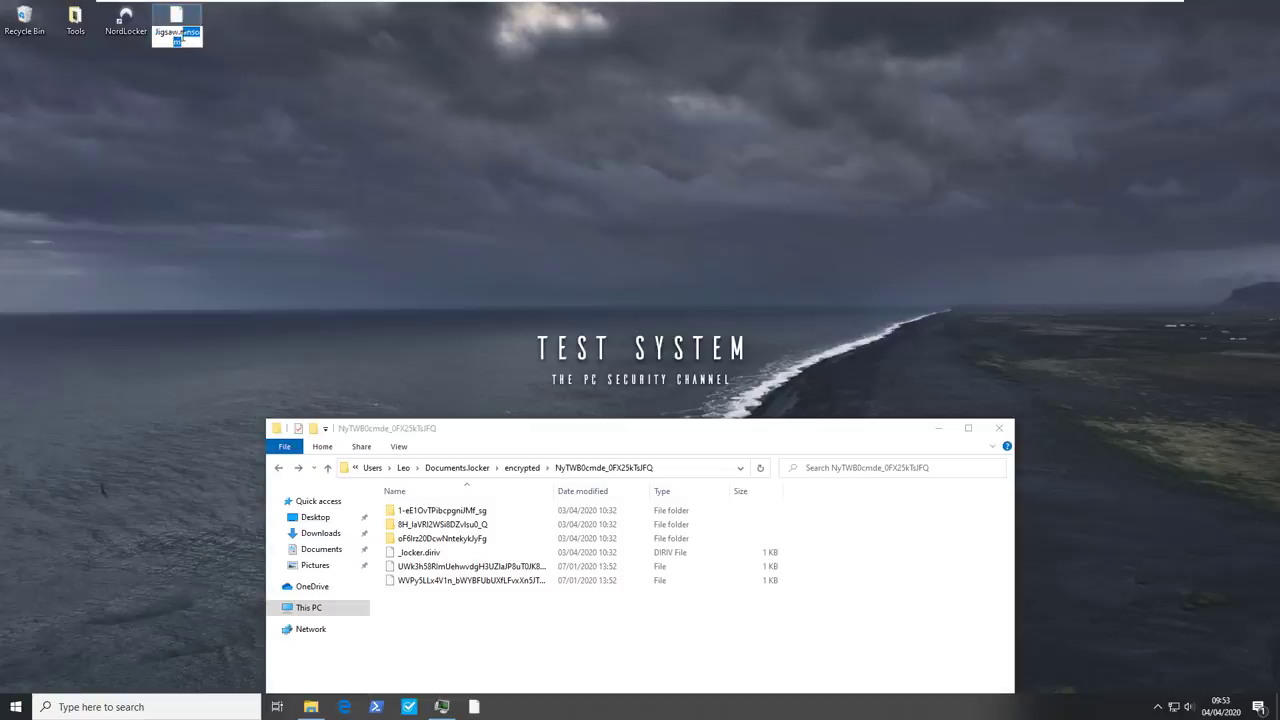
{"action": "type", "text": "exe"}
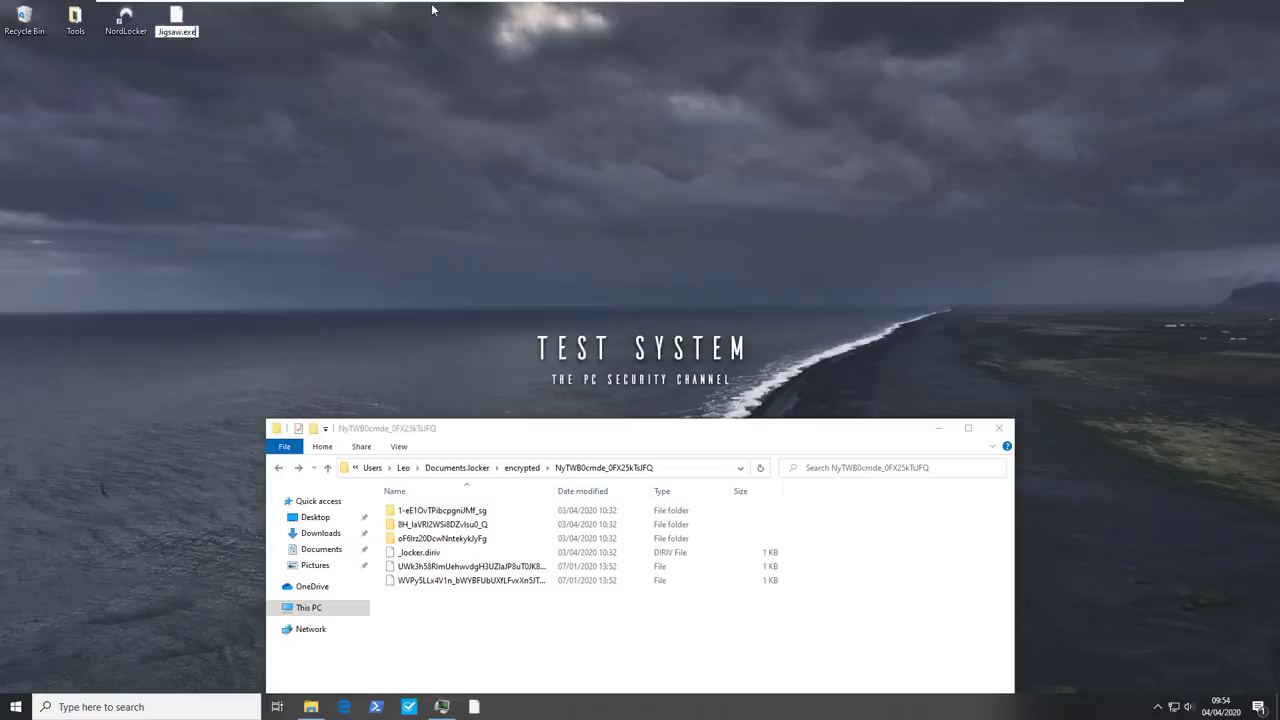
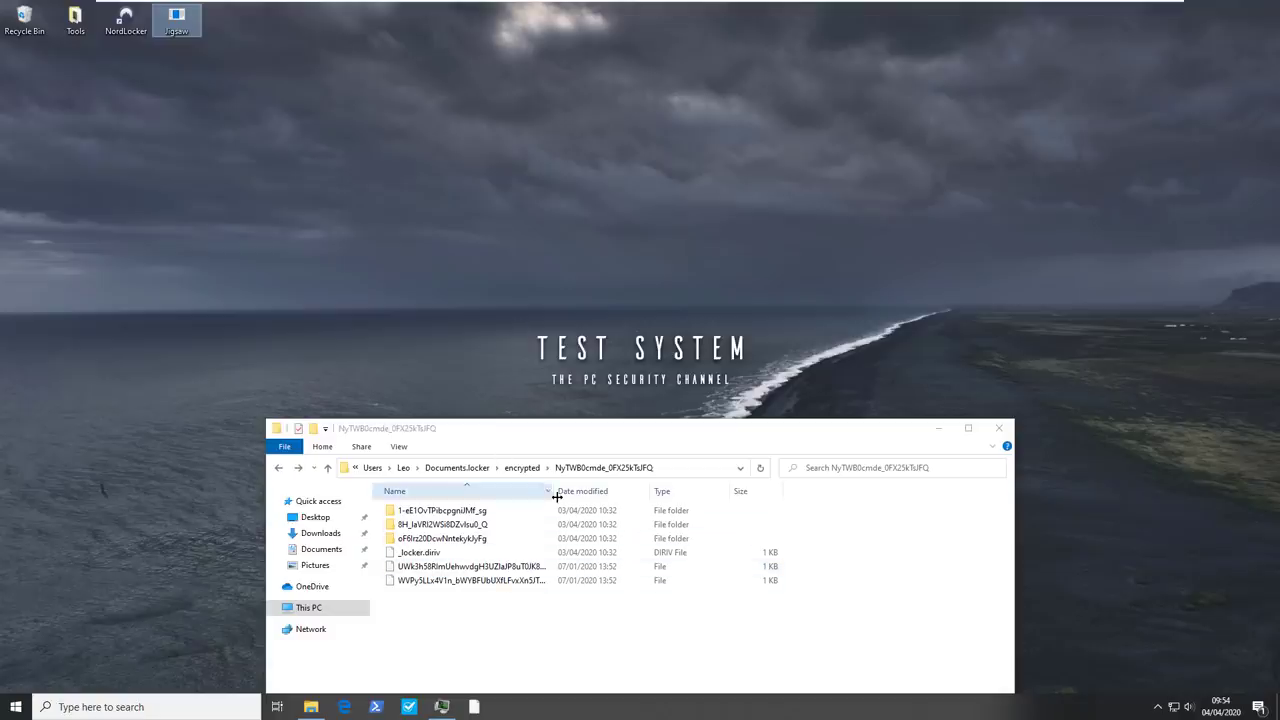
Widen the Name column to show the locker folder's full file names, then run Jigsaw.exe from the desktop
{"action": "left_click_drag", "start_coordinate": [556, 496], "coordinate": [671, 494]}
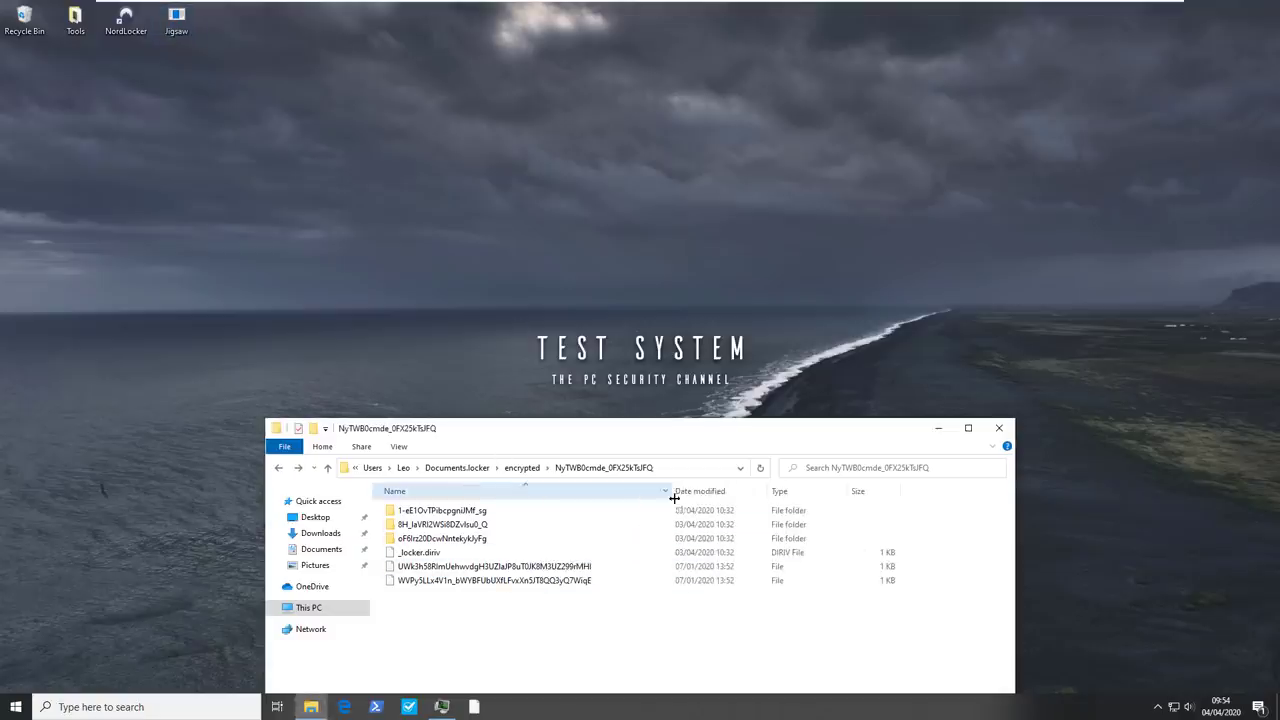
{"action": "double_click", "coordinate": [175, 36]}
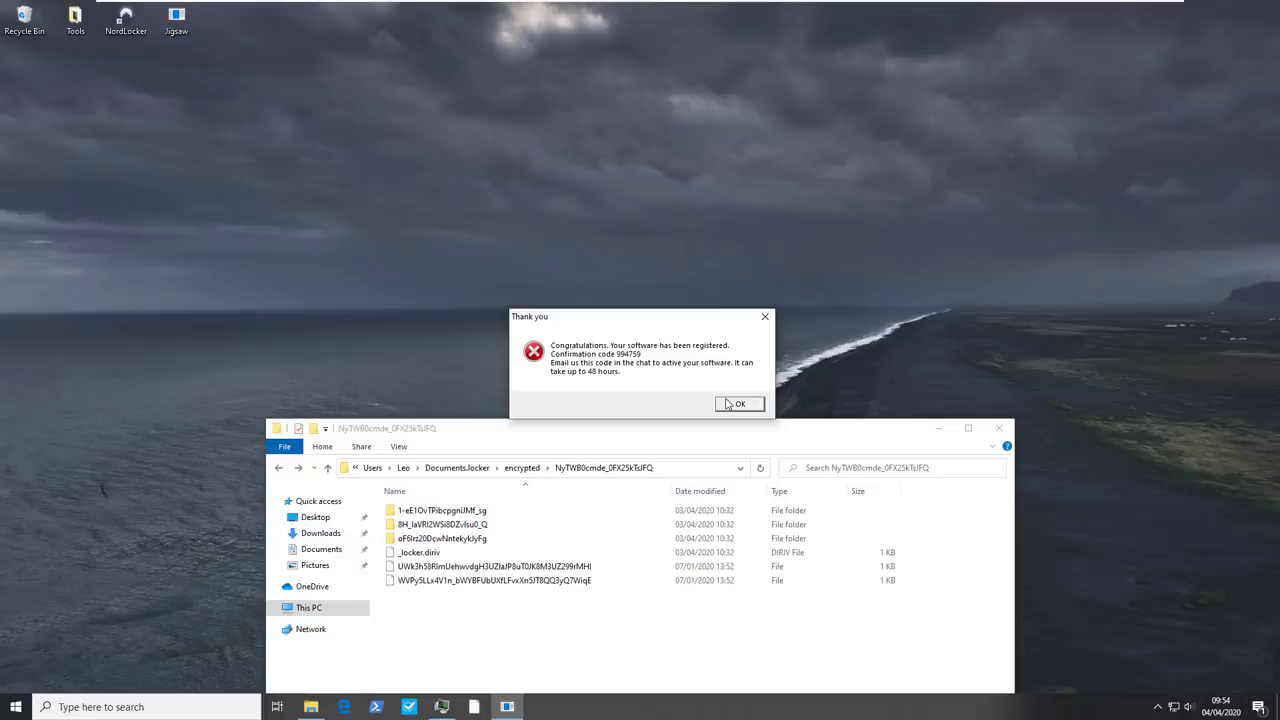
Dismiss the registration notice and check Documents, whose two files now carry the .fun extension
{"action": "left_click", "coordinate": [738, 404]}
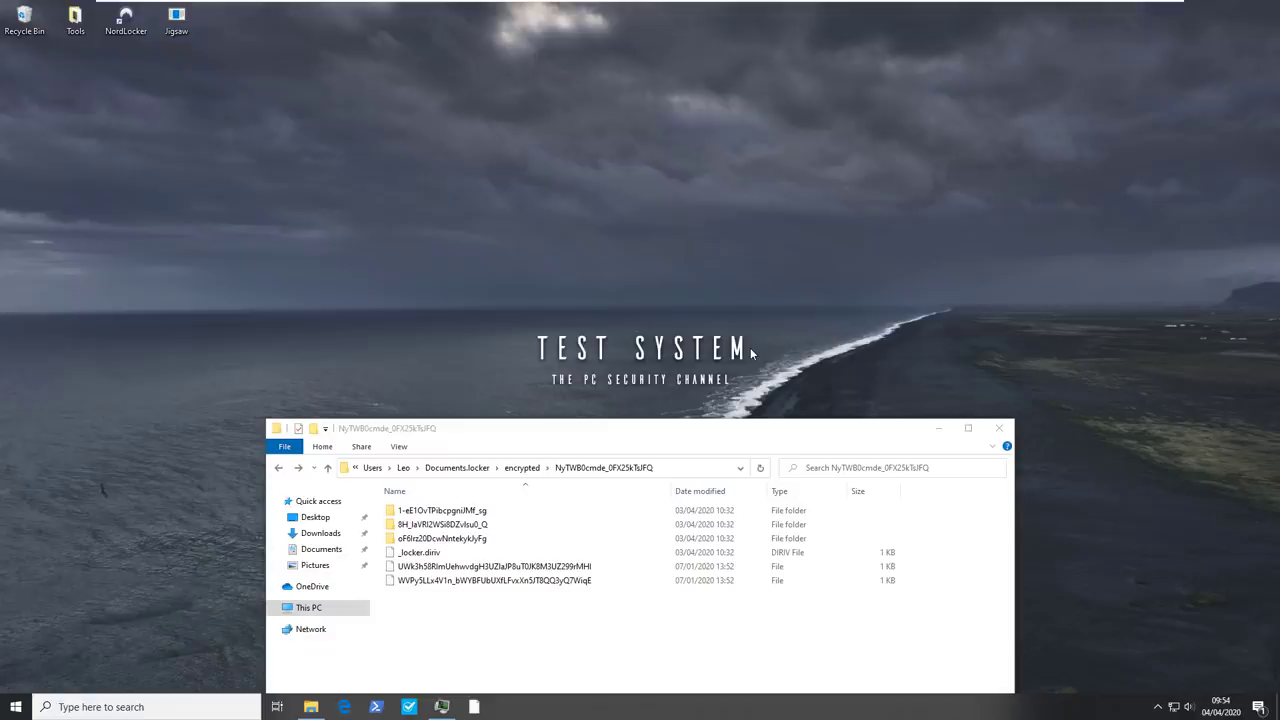
{"action": "left_click", "coordinate": [322, 549]}
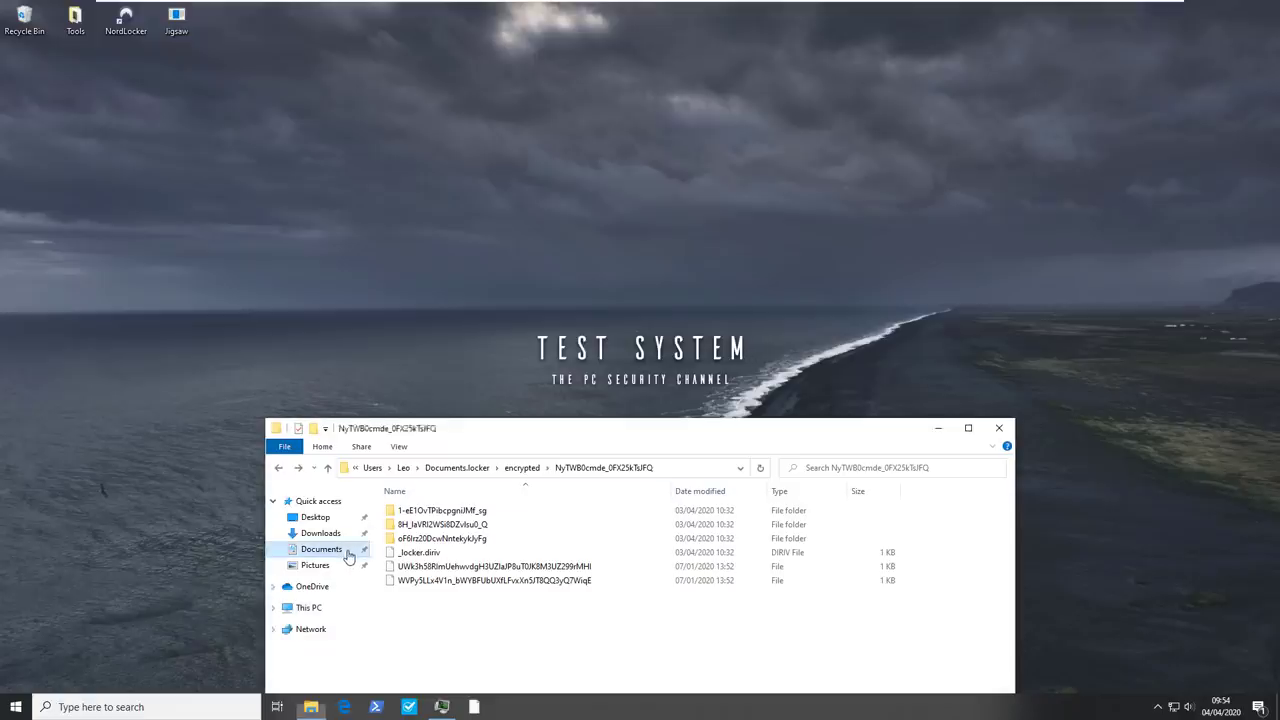
{"action": "left_click", "coordinate": [316, 565]}
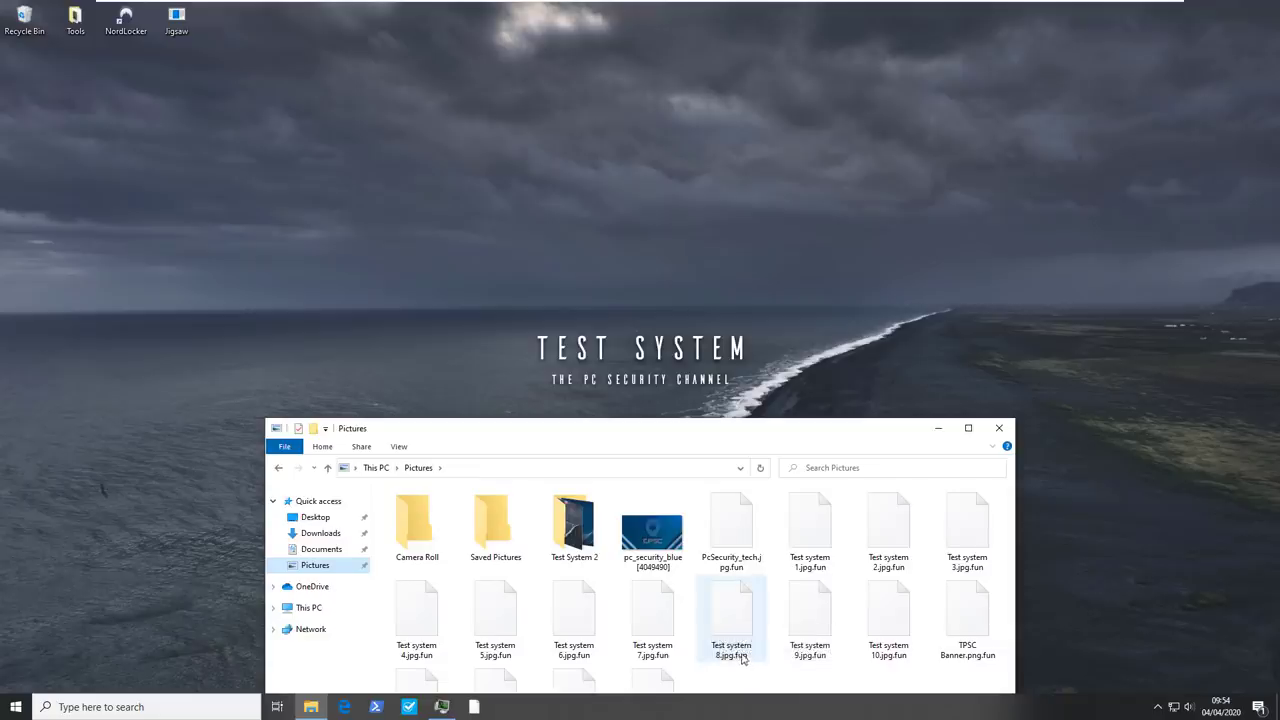
{"action": "left_click", "coordinate": [321, 549]}
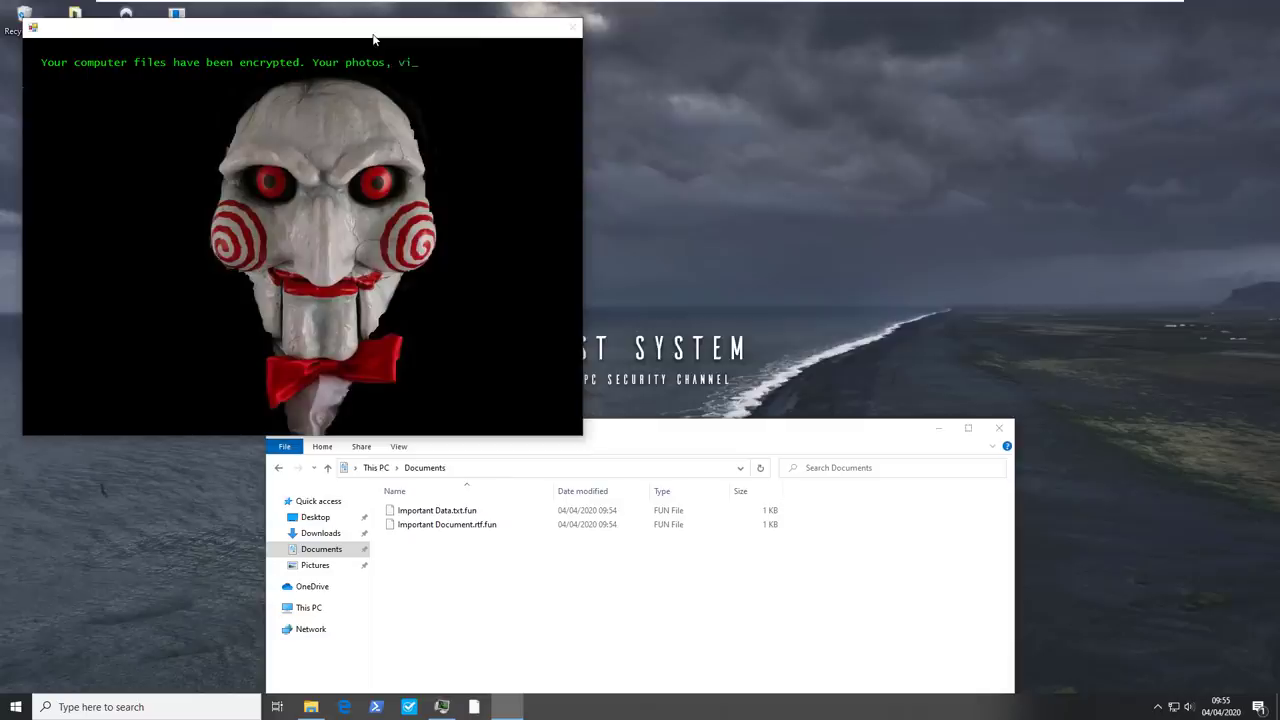
Move the Jigsaw ransom note right and sign in to NordLocker with the account e-mail, password and master password
{"action": "left_click_drag", "start_coordinate": [373, 40], "coordinate": [1068, 117]}
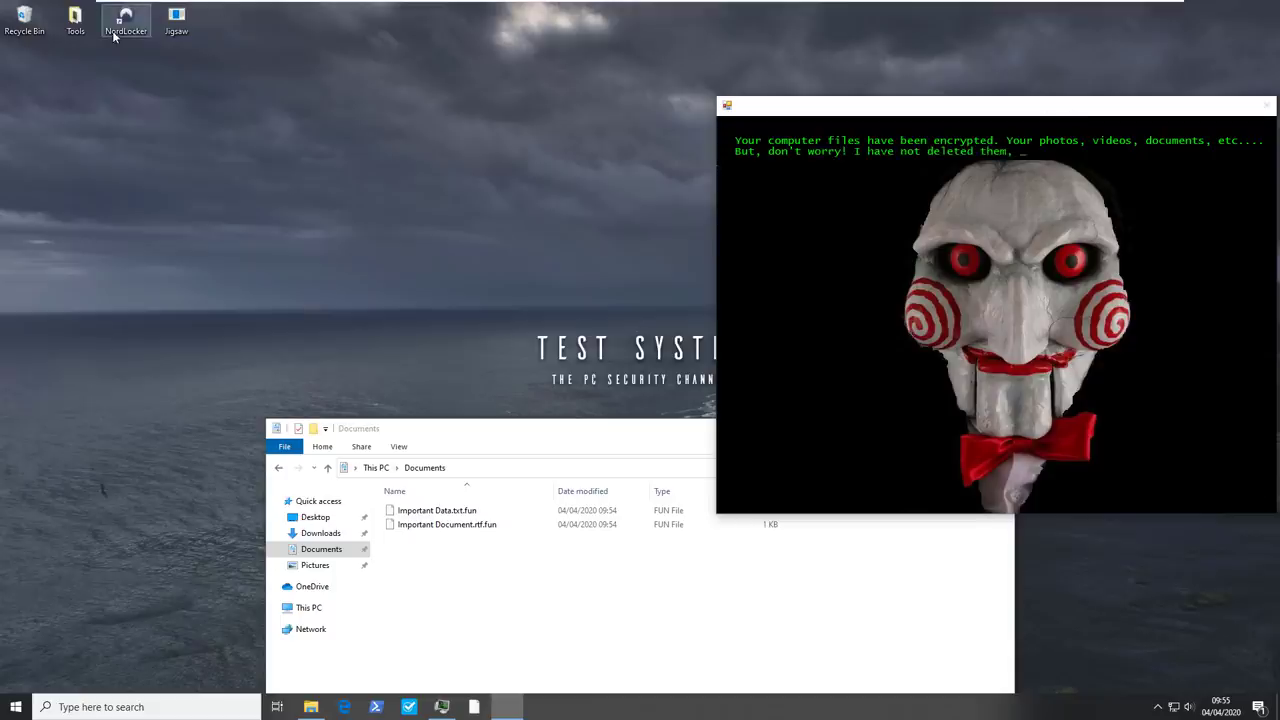
{"action": "left_click", "coordinate": [142, 42]}
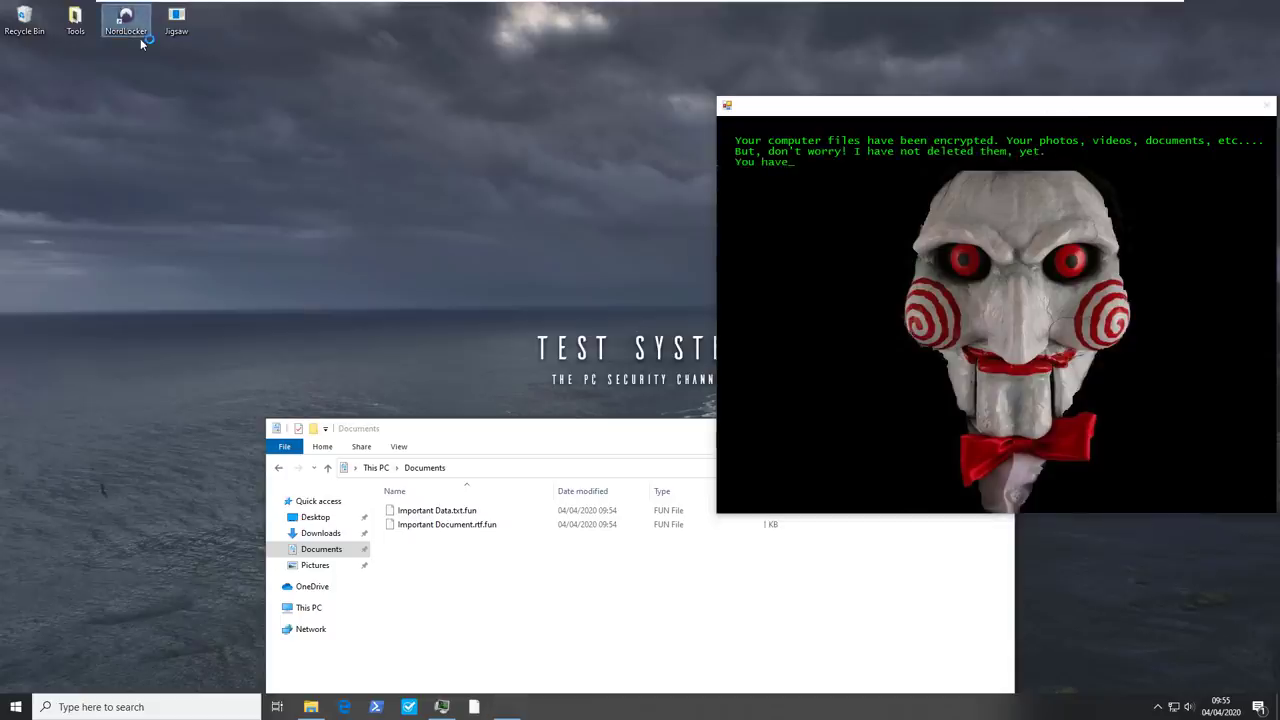
{"action": "key", "text": "Tab"}
{"action": "type", "text": "•••••••"}
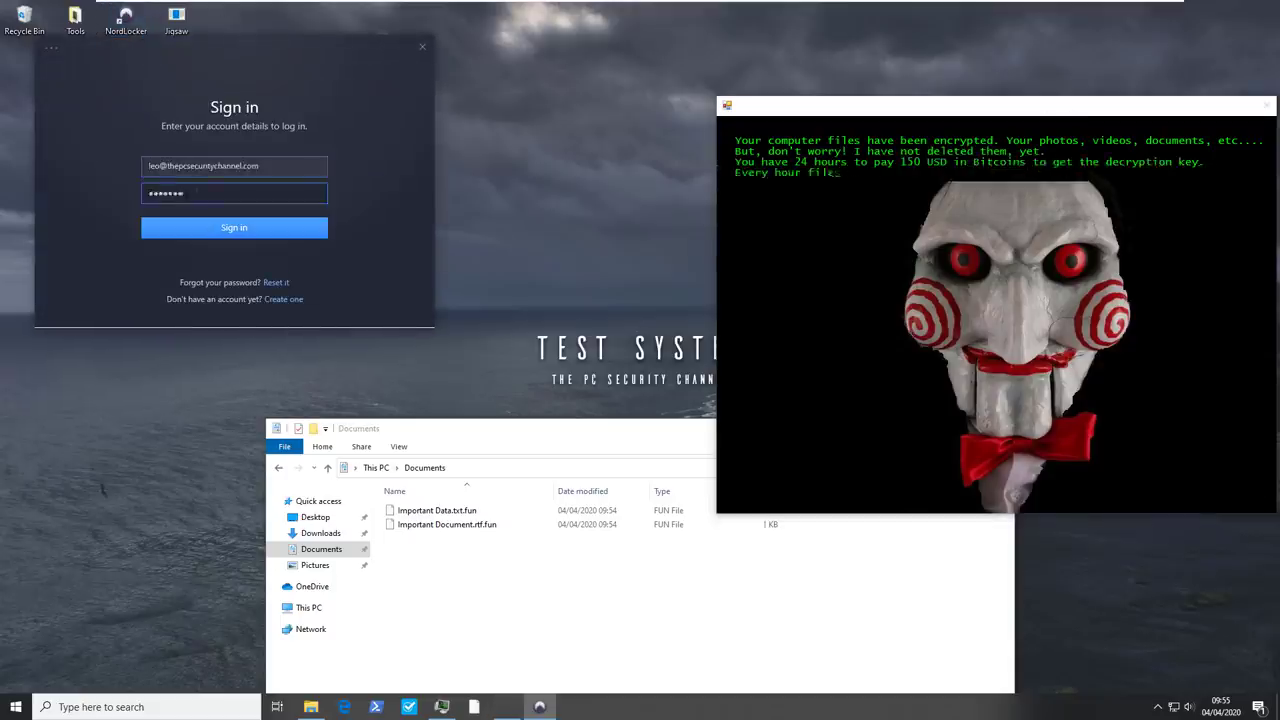
{"action": "key", "text": "Return"}
{"action": "type", "text": "••••••••••"}
{"action": "key", "text": "Return"}
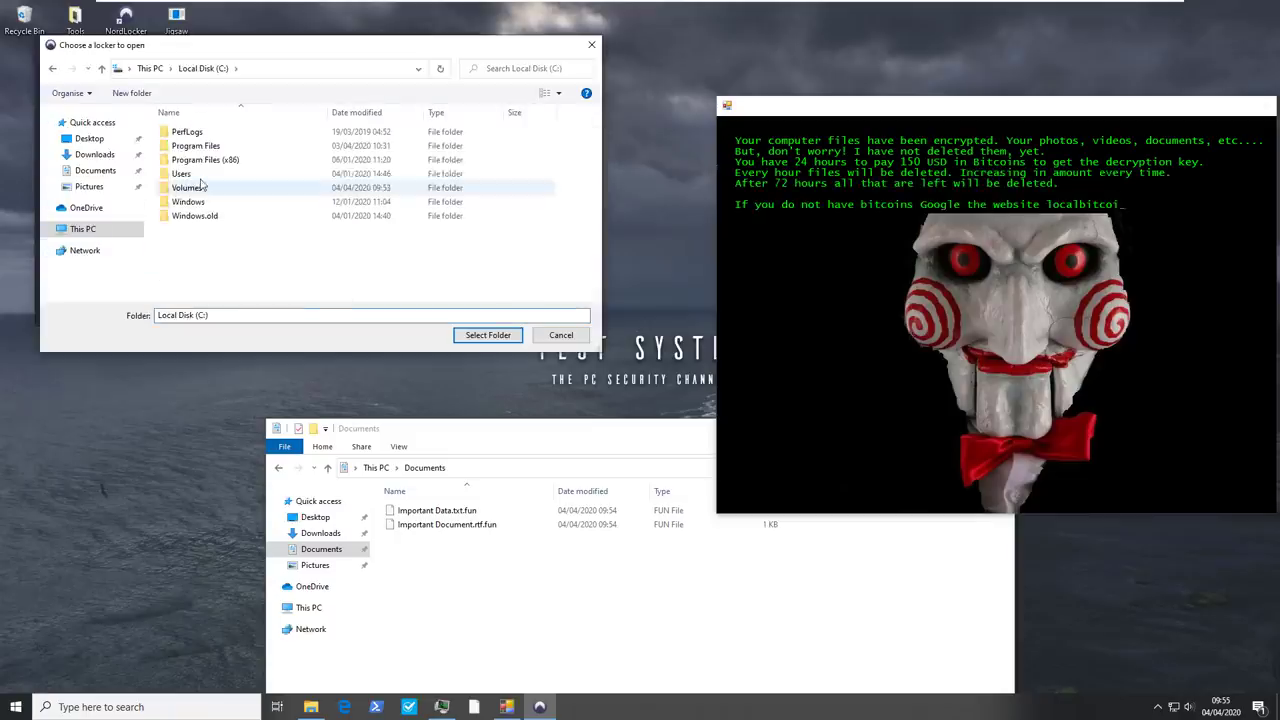
Browse Users > home folder and choose Documents.locker as the locker to open
{"action": "double_click", "coordinate": [190, 174]}
{"action": "double_click", "coordinate": [182, 132]}
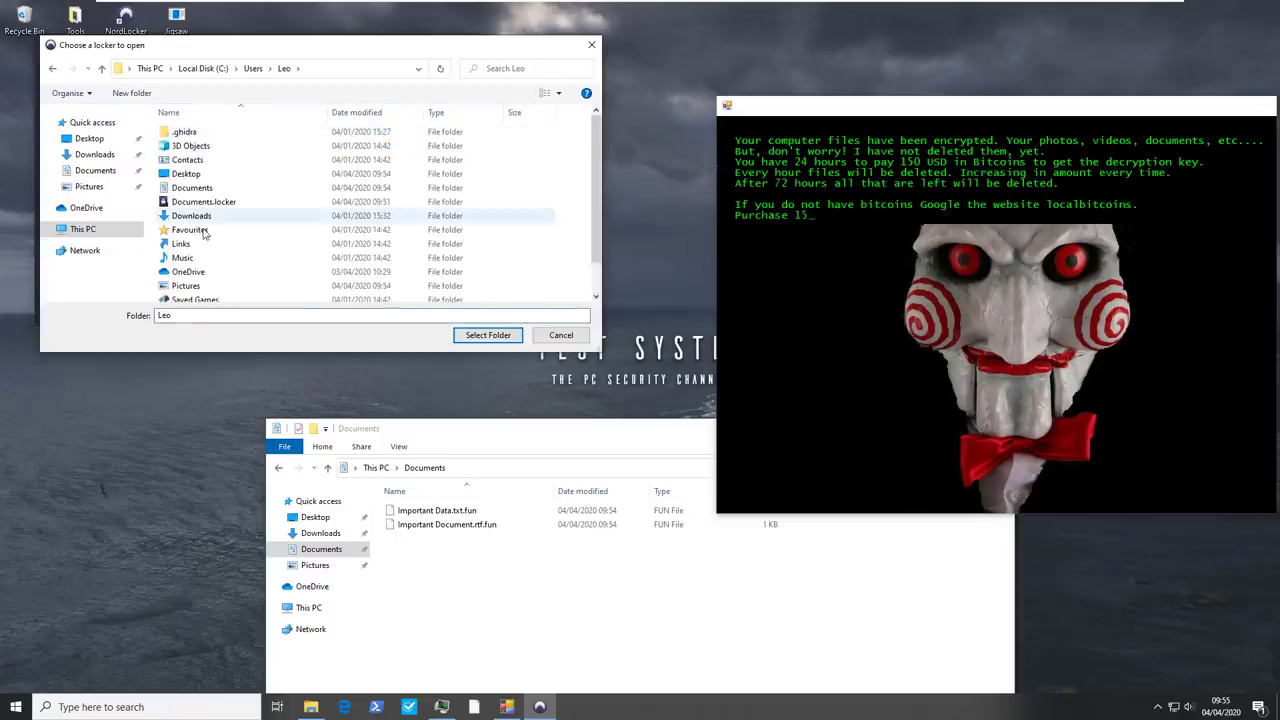
{"action": "double_click", "coordinate": [200, 201]}
{"action": "left_click", "coordinate": [472, 338]}
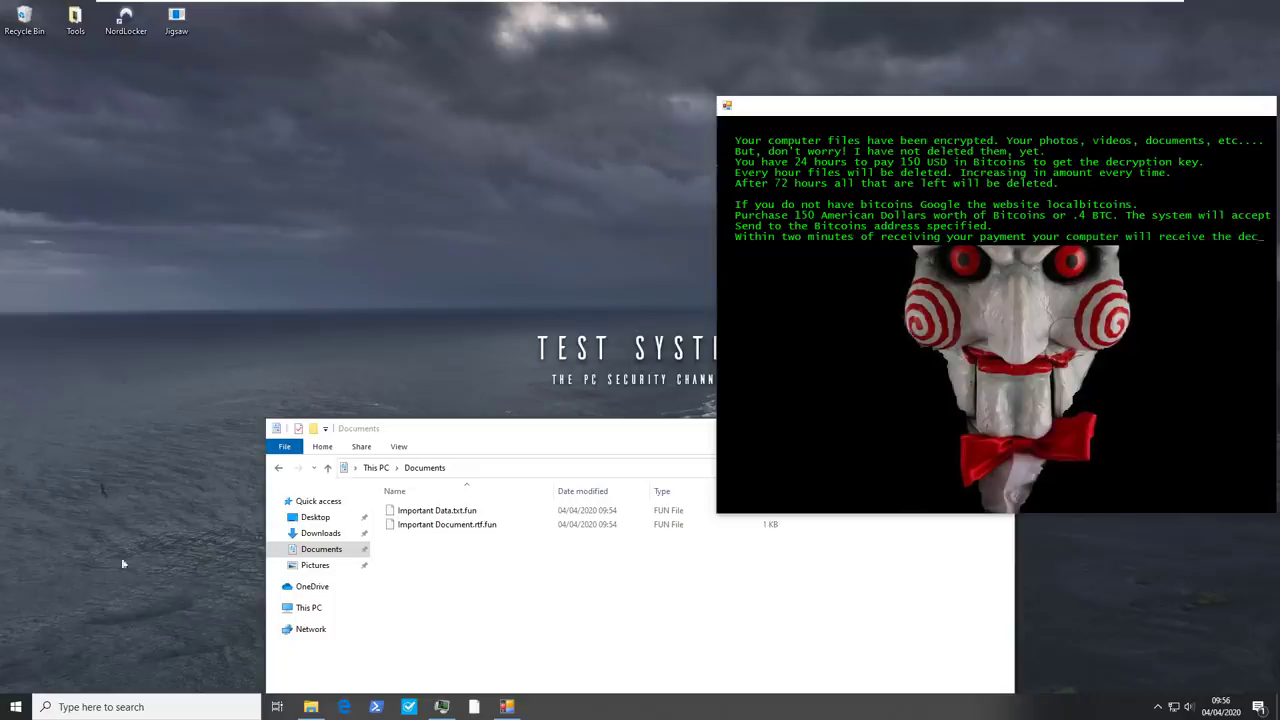
Move File Explorer to the upper left and select Documents.locker in the host's Shared folder
{"action": "left_click", "coordinate": [330, 558]}
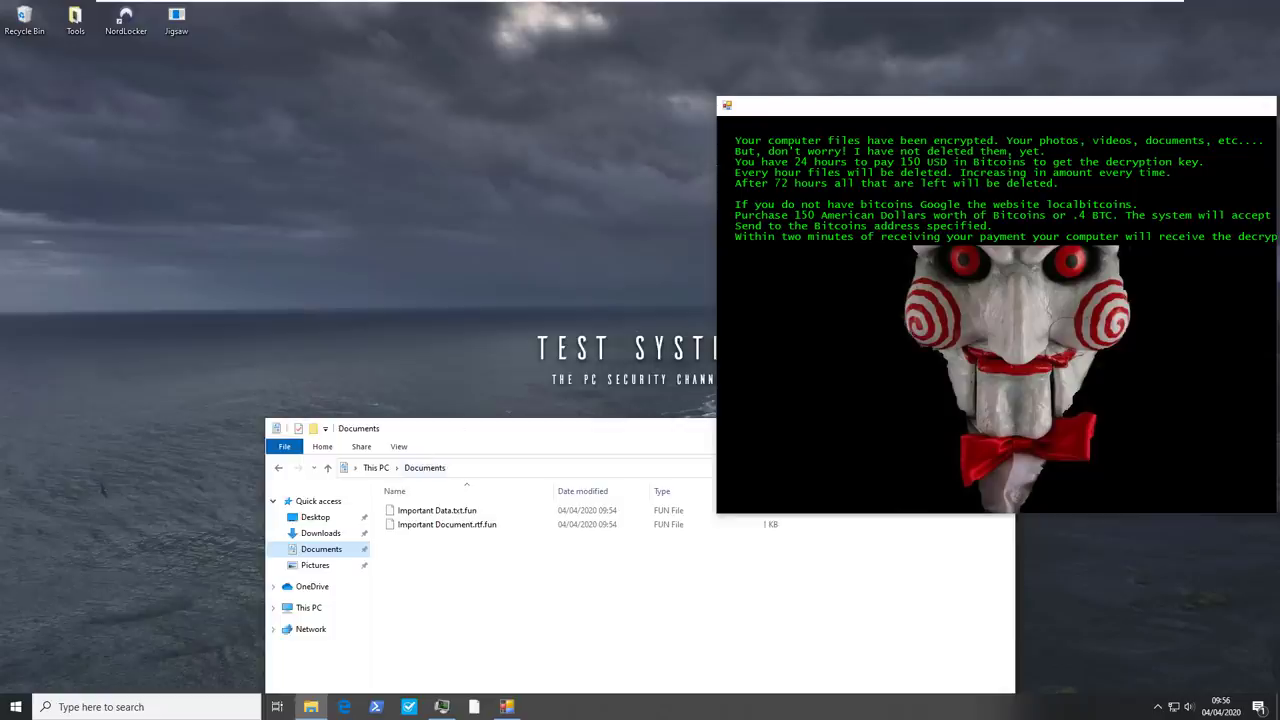
{"action": "left_click_drag", "start_coordinate": [480, 428], "coordinate": [220, 120]}
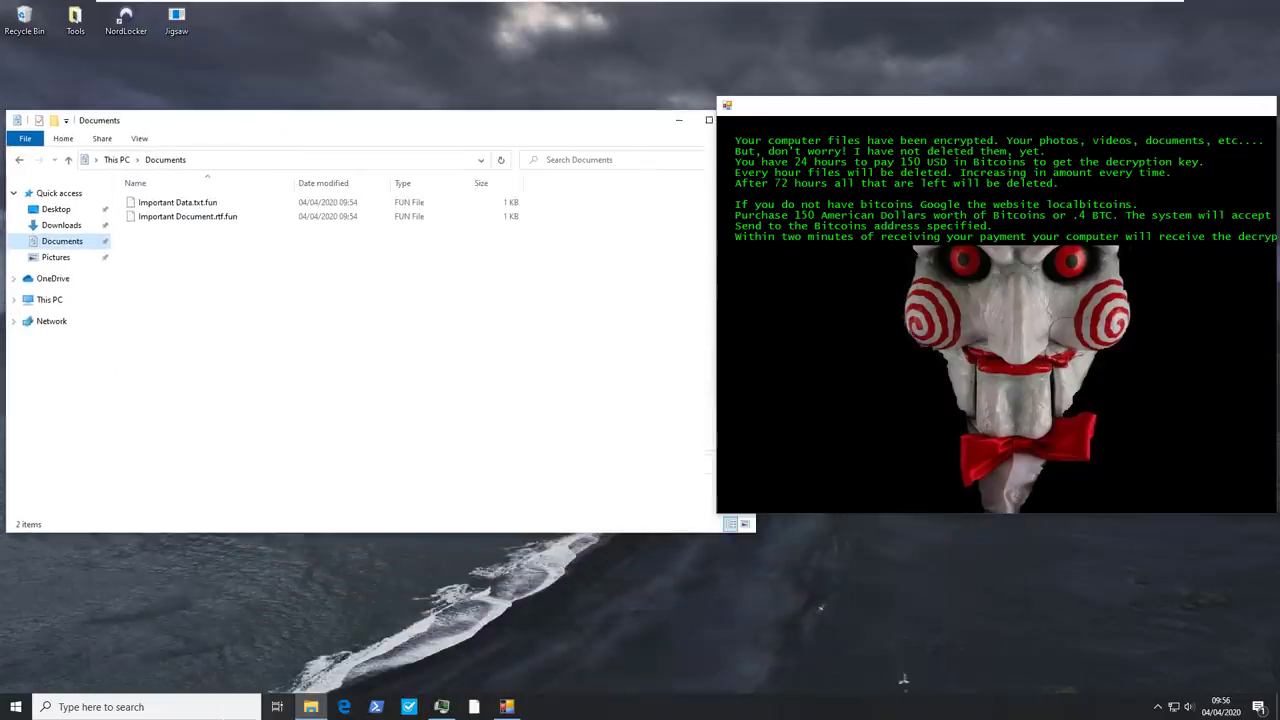
{"action": "left_click", "coordinate": [50, 300]}
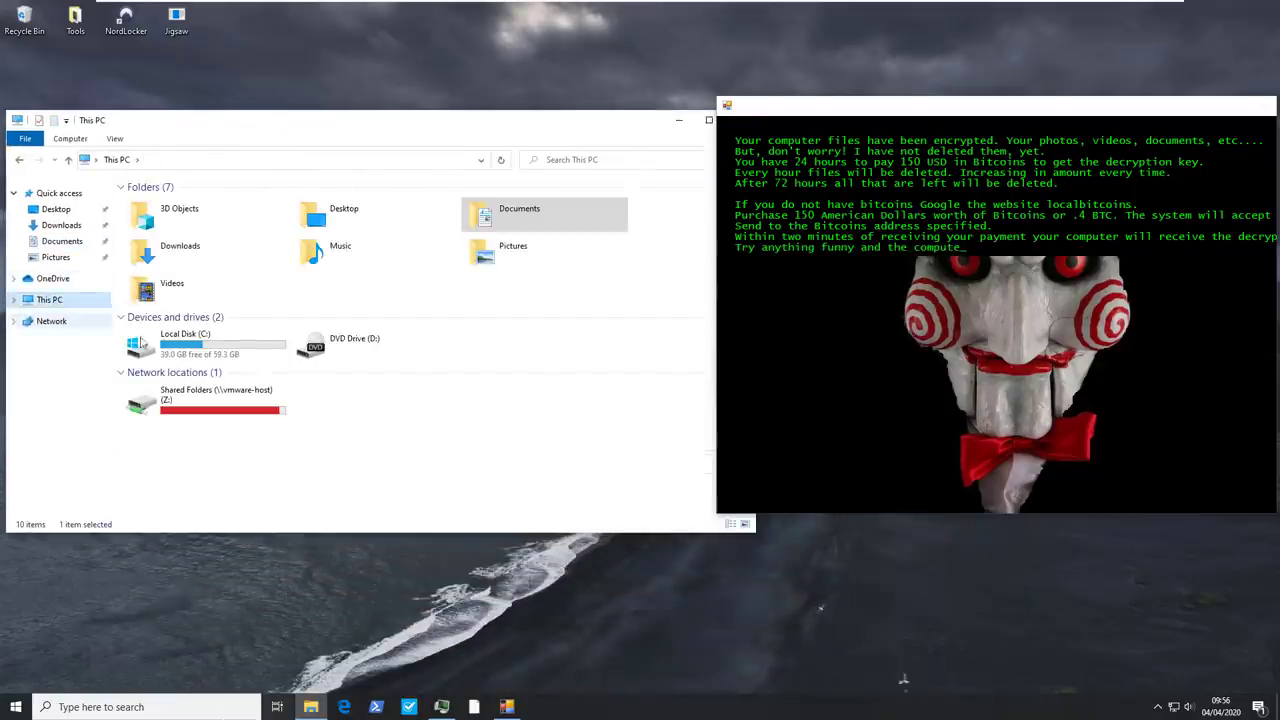
{"action": "double_click", "coordinate": [182, 340]}
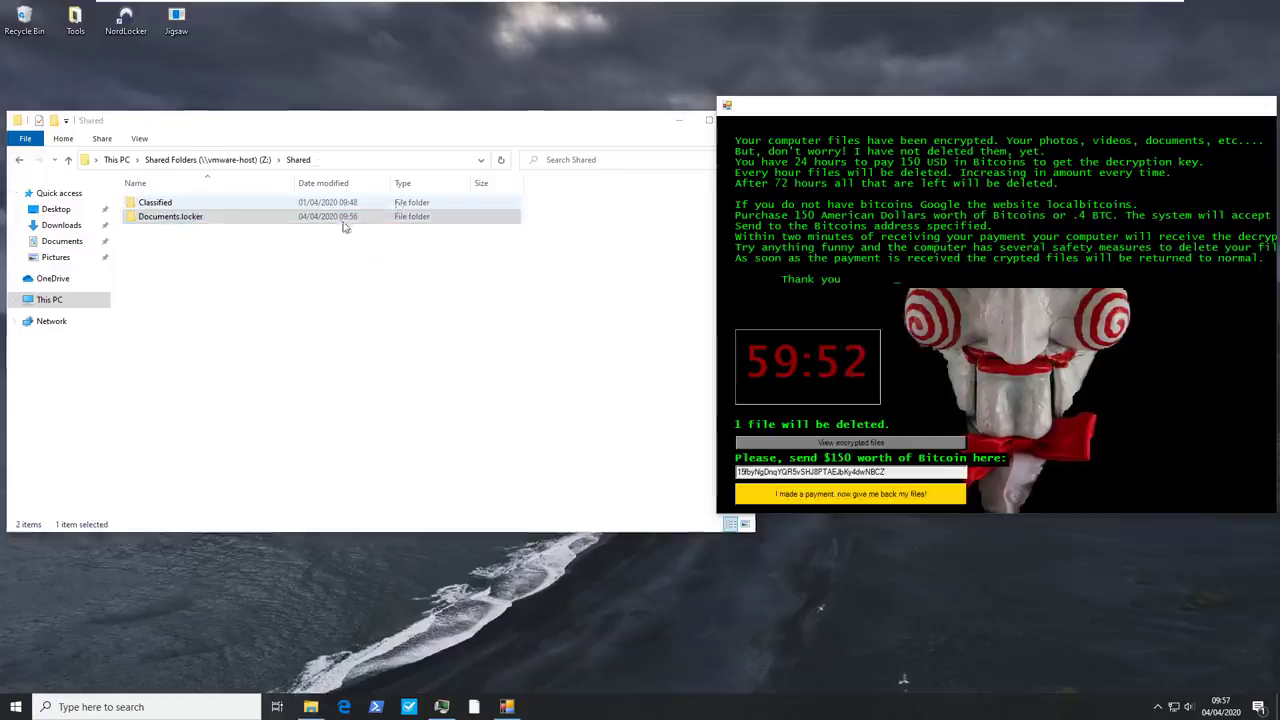
{"action": "left_click", "coordinate": [213, 220]}
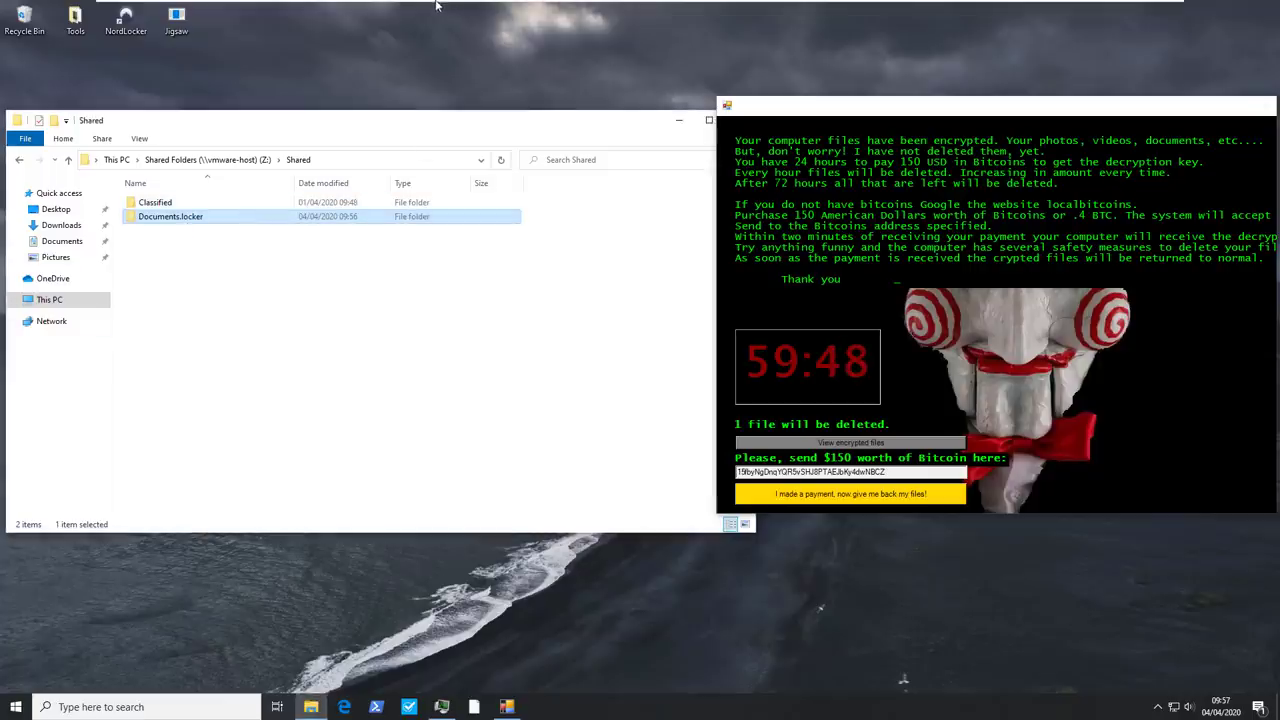
Revert the virtual machine to its clean snapshot and launch NordLocker from the desktop
{"action": "left_click", "coordinate": [404, 12]}
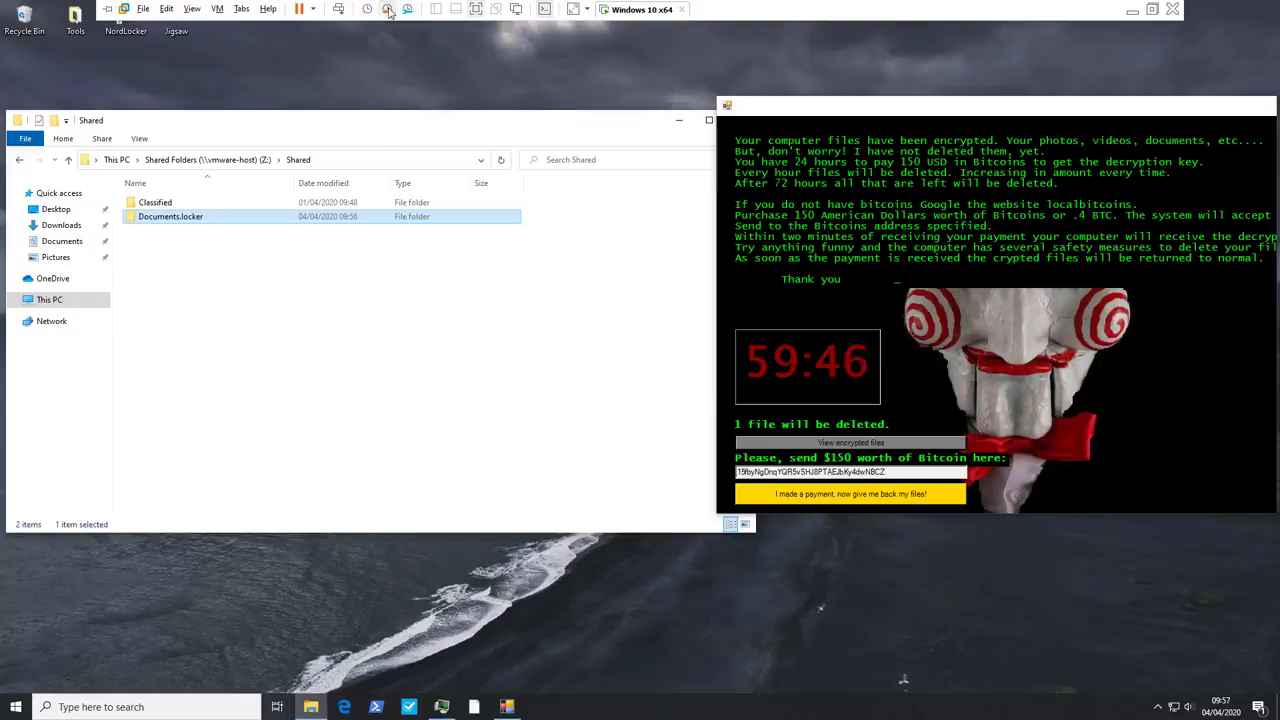
{"action": "left_click", "coordinate": [661, 390]}
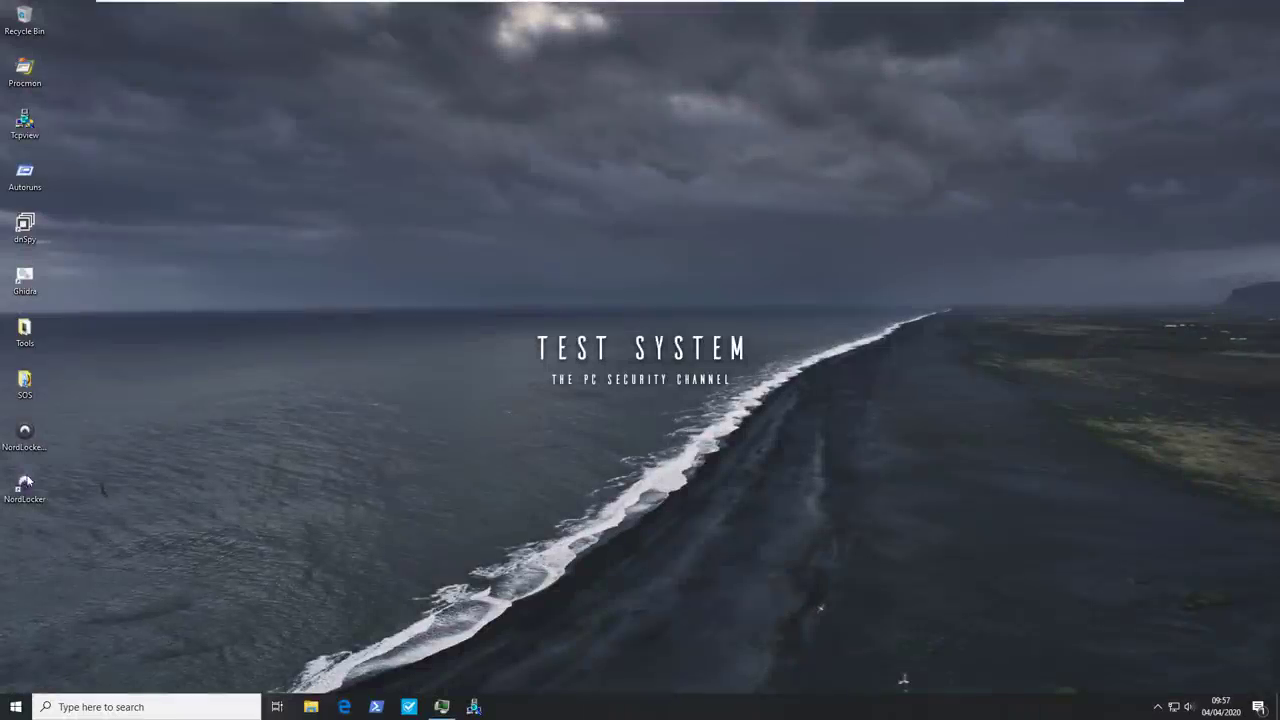
{"action": "double_click", "coordinate": [12, 484]}
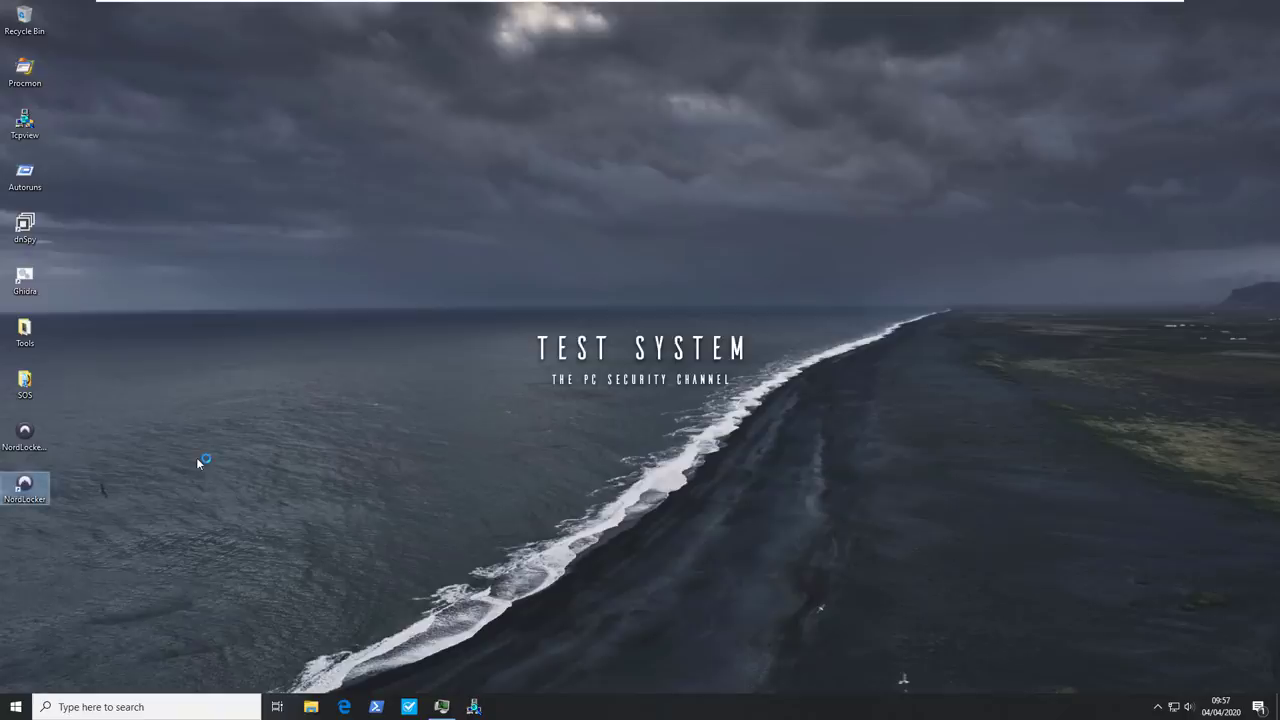
Sign in to NordLocker with the account e-mail, pasted password and pasted master password
{"action": "key", "text": "Tab"}
{"action": "key", "text": "ctrl+v"}
{"action": "left_click", "coordinate": [266, 296]}
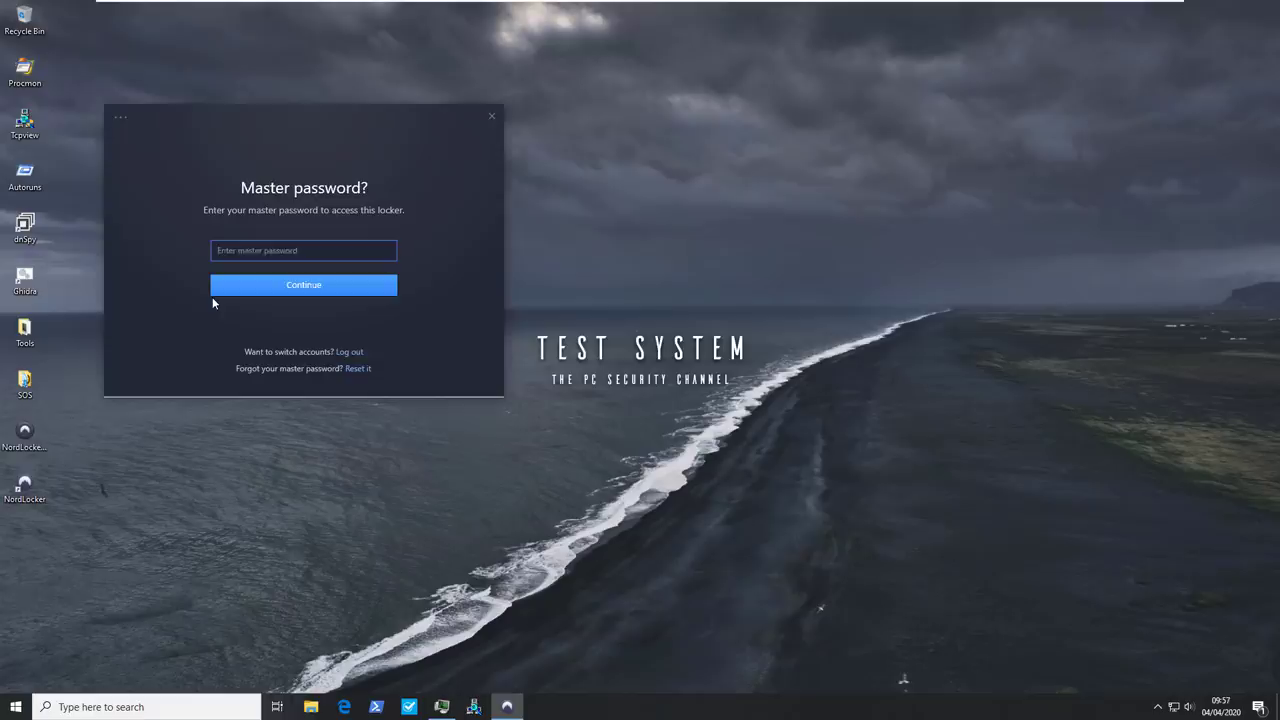
{"action": "key", "text": "ctrl+v"}
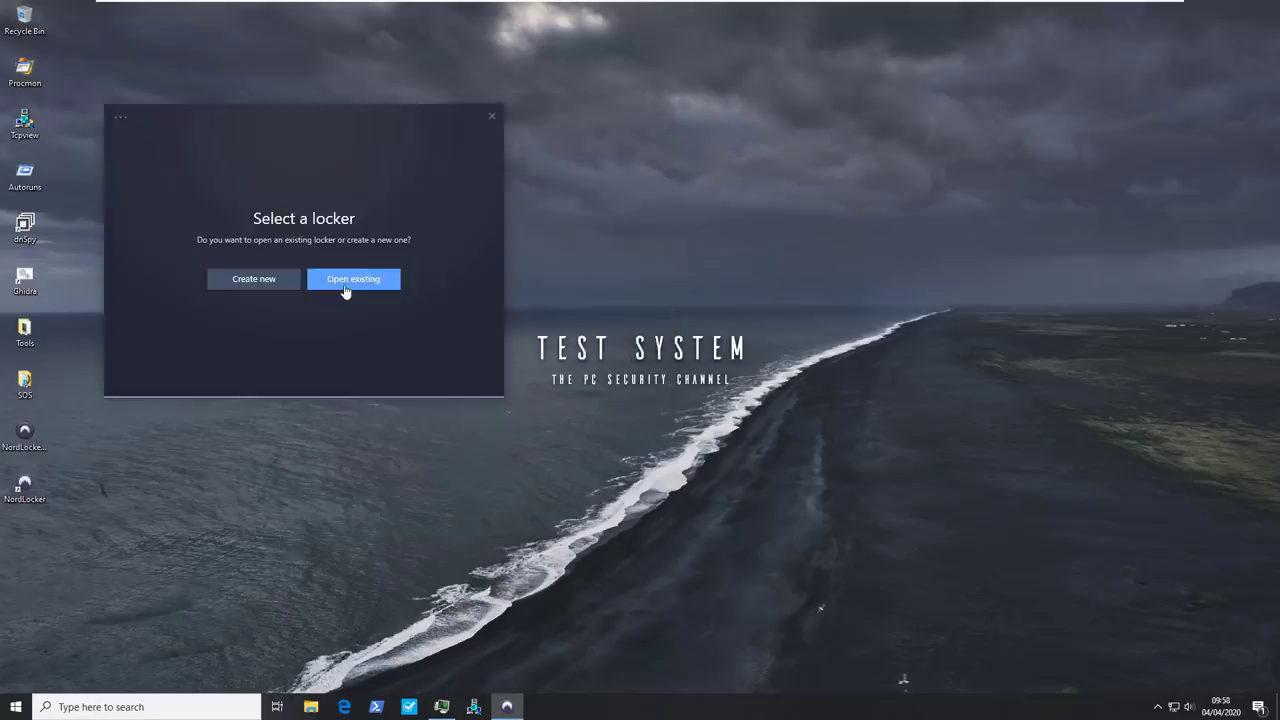
Open the existing Documents.locker locker from Shared Folders (Z:) > Shared
{"action": "left_click", "coordinate": [345, 282]}
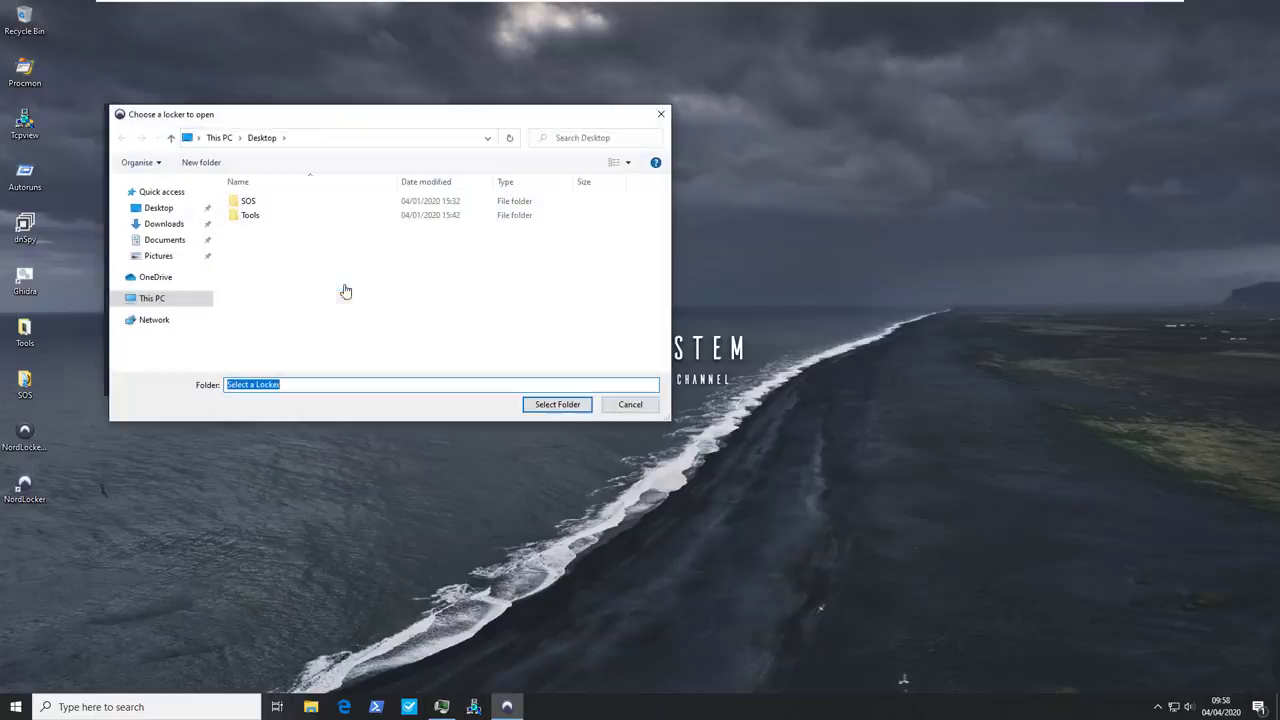
{"action": "left_click", "coordinate": [176, 300]}
{"action": "scroll", "coordinate": [390, 325], "scroll_direction": "down", "scroll_amount": 3}
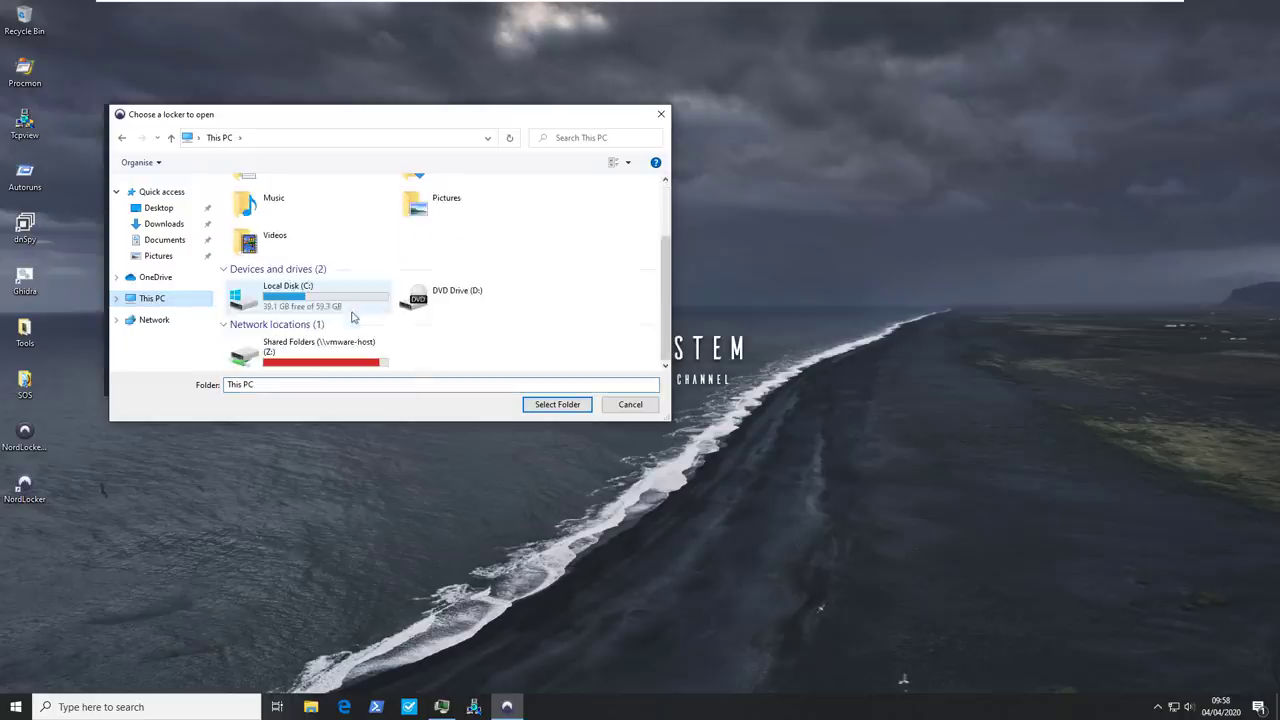
{"action": "double_click", "coordinate": [320, 335]}
{"action": "double_click", "coordinate": [256, 202]}
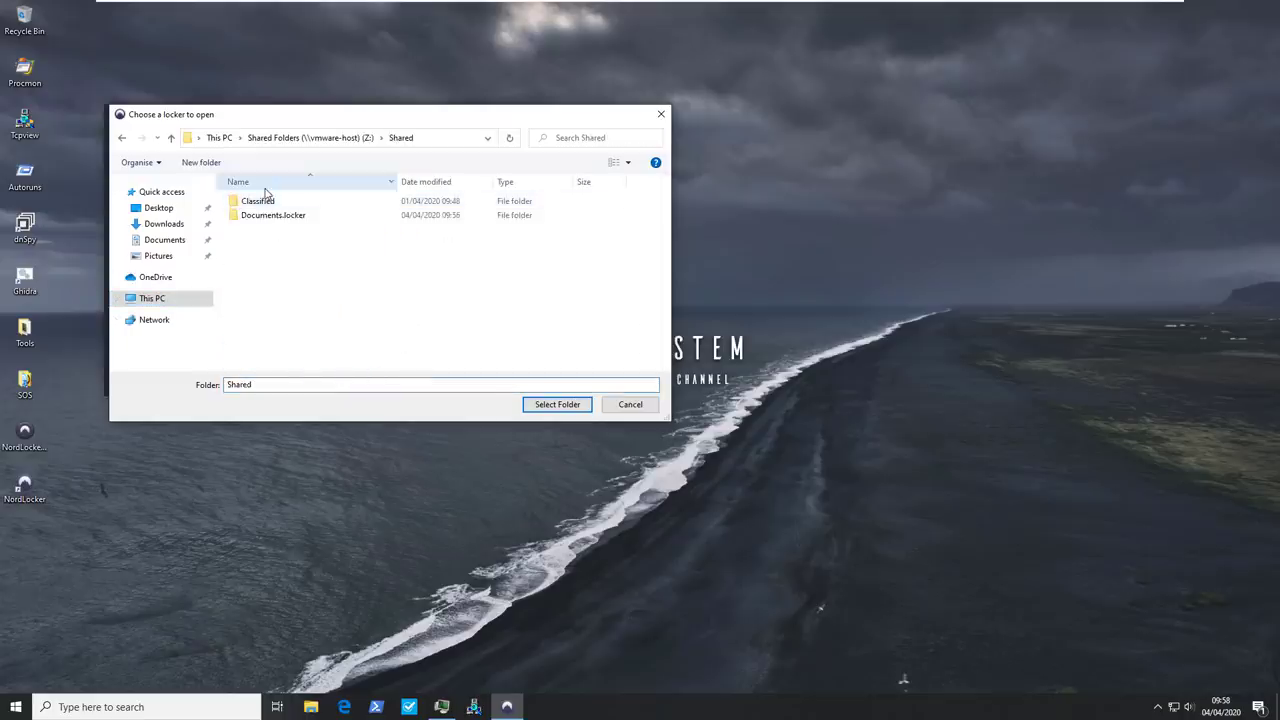
{"action": "left_click", "coordinate": [272, 215]}
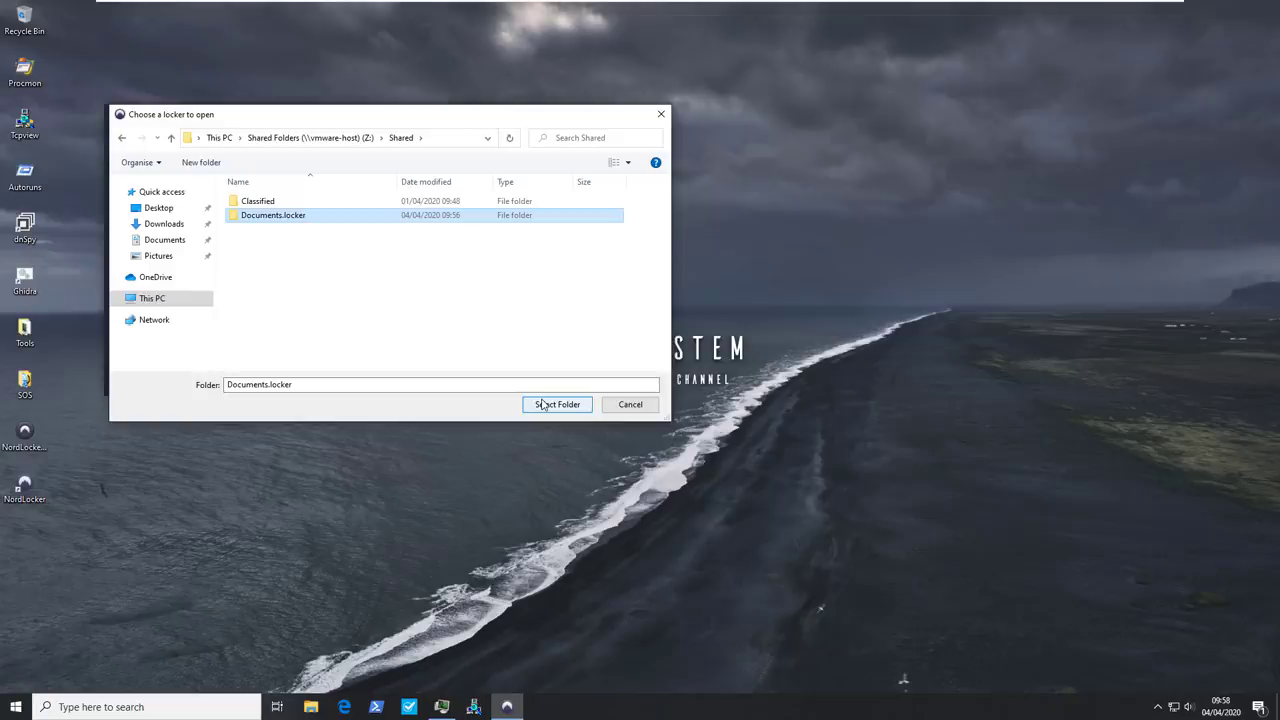
{"action": "left_click", "coordinate": [543, 404]}
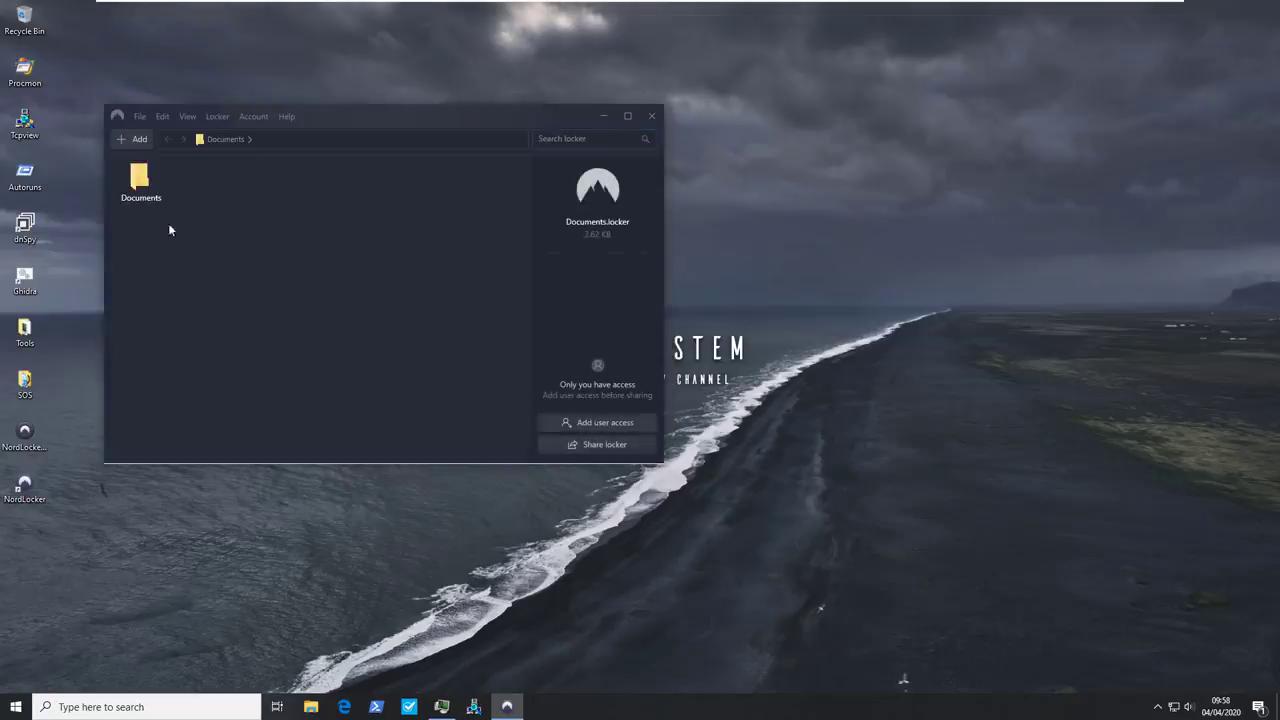
Open the locker's Documents folder and confirm Important Document reads 'your data is safe.'
{"action": "left_click", "coordinate": [140, 206]}
{"action": "double_click", "coordinate": [140, 206]}
{"action": "double_click", "coordinate": [491, 180]}
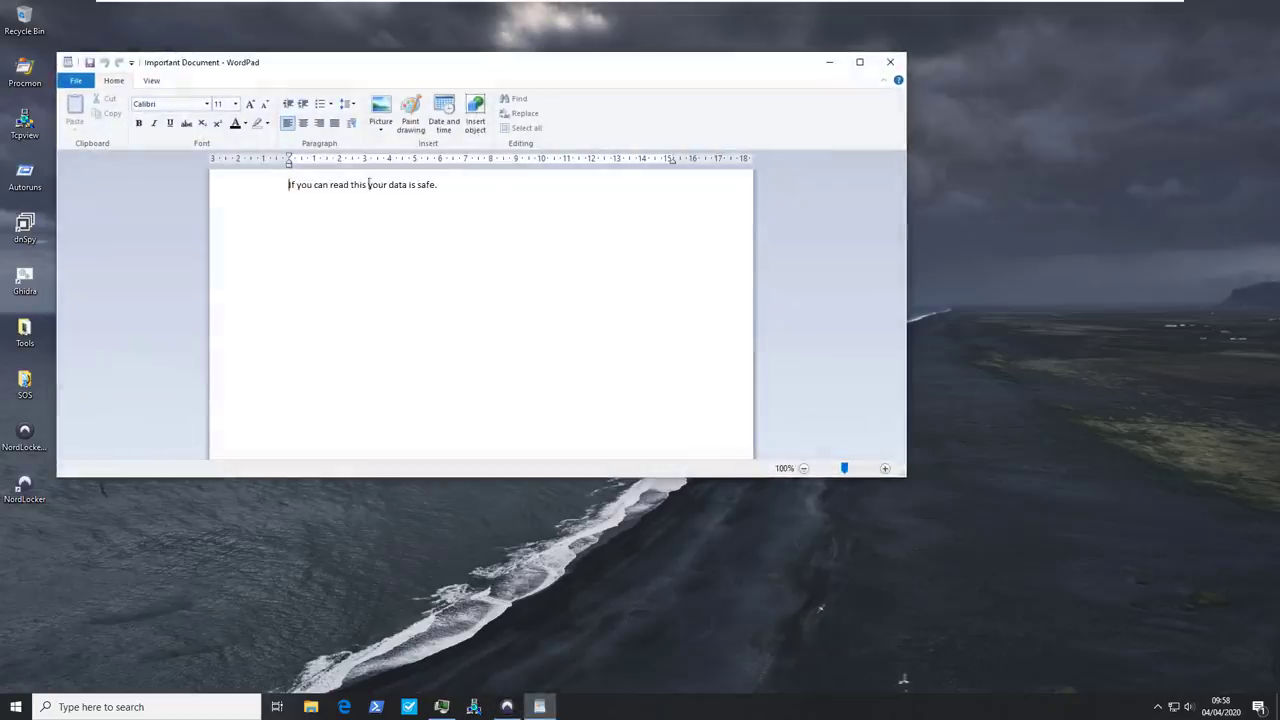
{"action": "left_click_drag", "start_coordinate": [369, 184], "coordinate": [543, 194]}
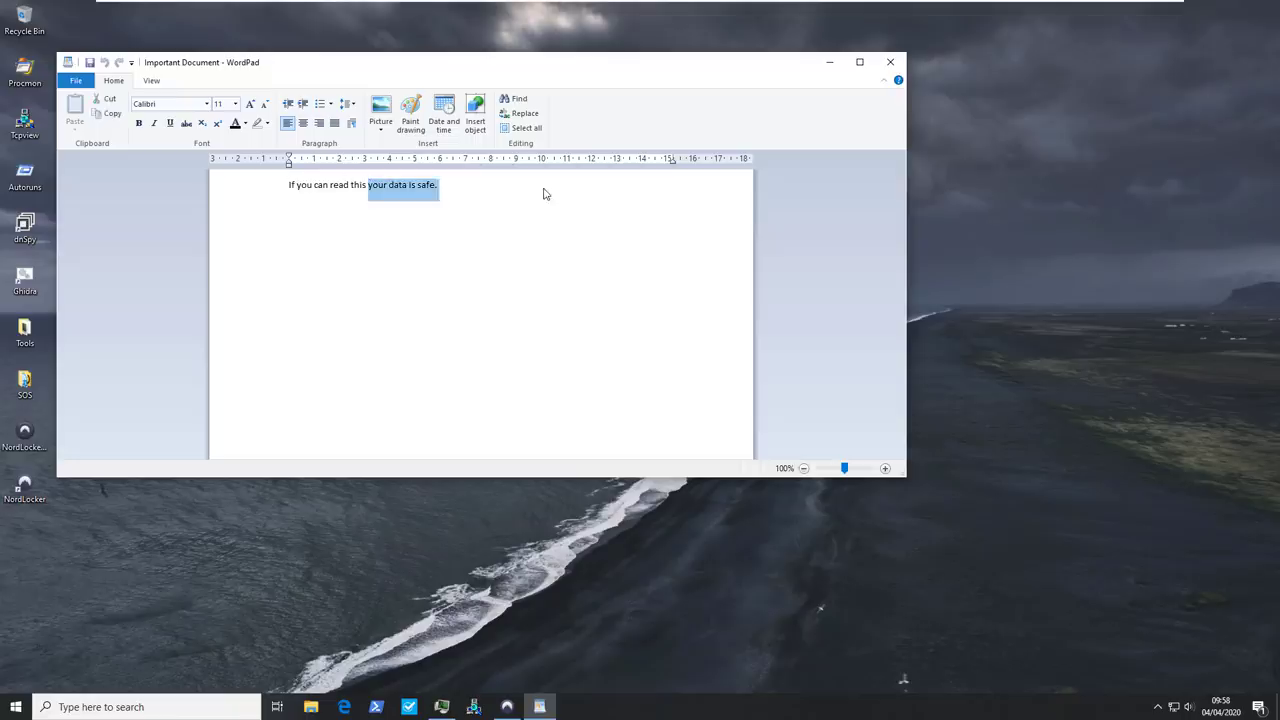
{"action": "left_click", "coordinate": [543, 194]}
{"action": "left_click", "coordinate": [890, 62]}
Check that Important Data reads 'If you can read this your data is safe.' and close it
{"action": "left_click", "coordinate": [422, 185]}
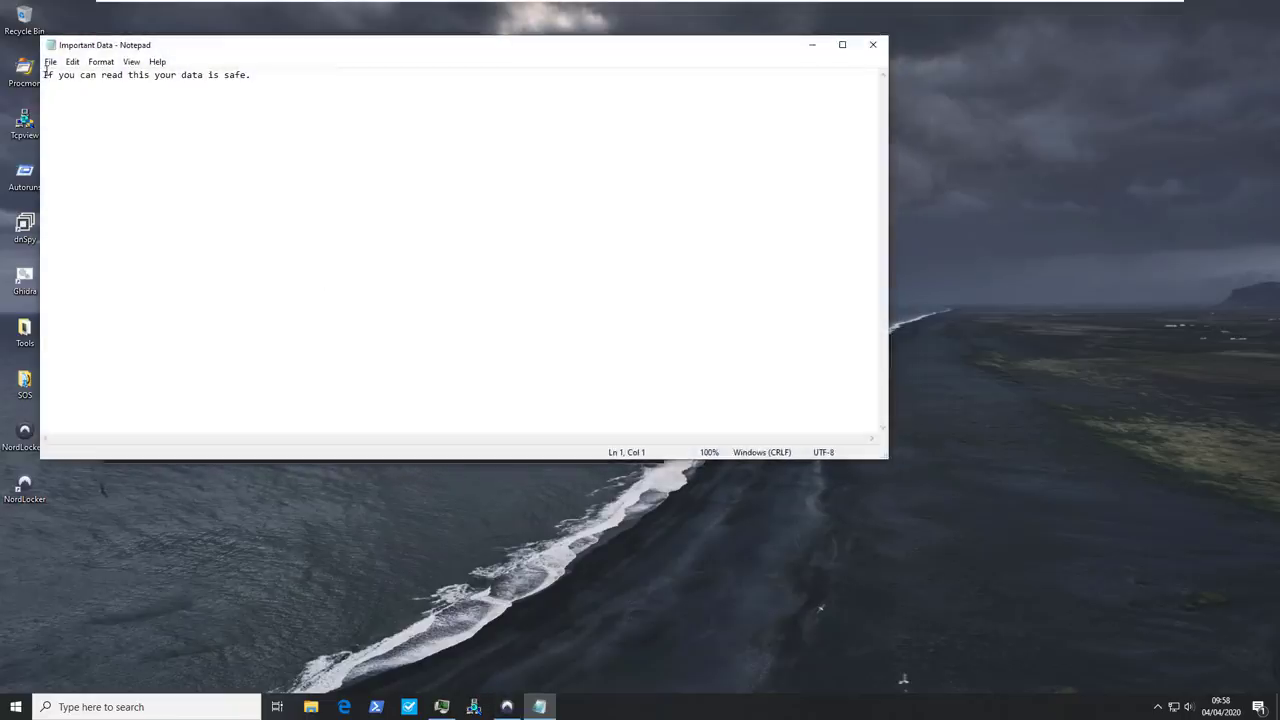
{"action": "left_click_drag", "start_coordinate": [47, 72], "coordinate": [274, 72]}
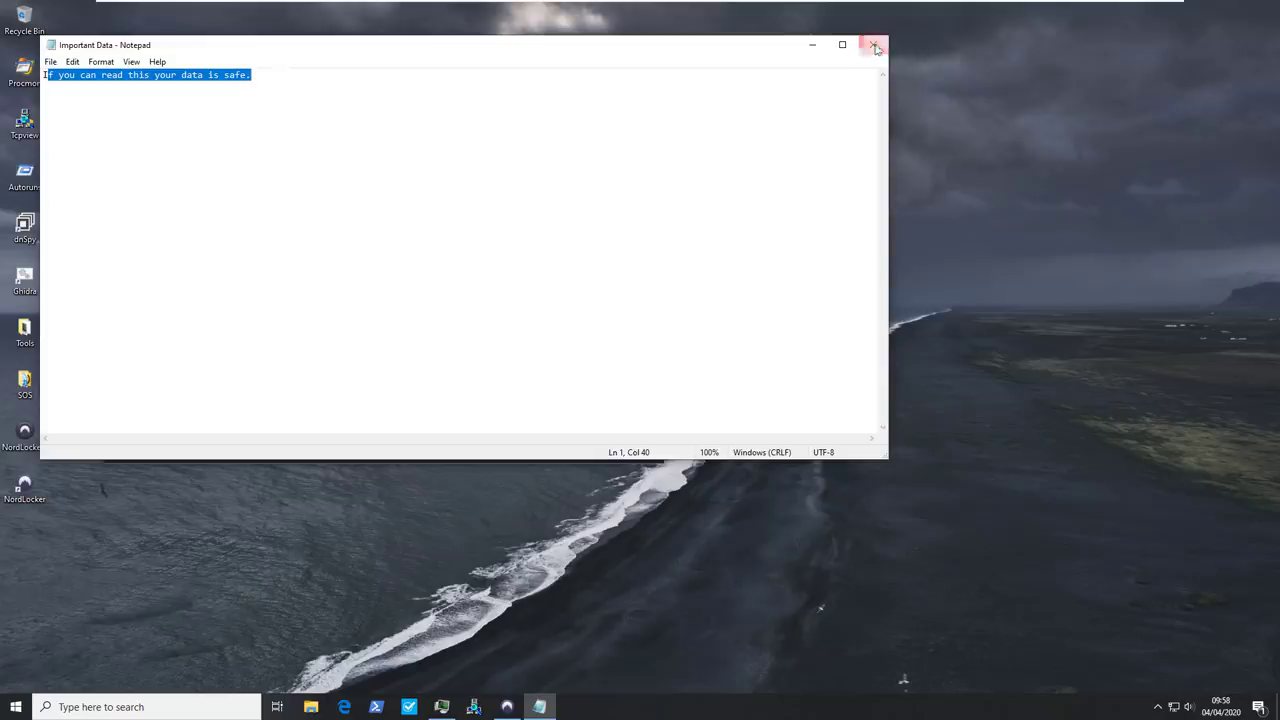
{"action": "left_click", "coordinate": [875, 46]}
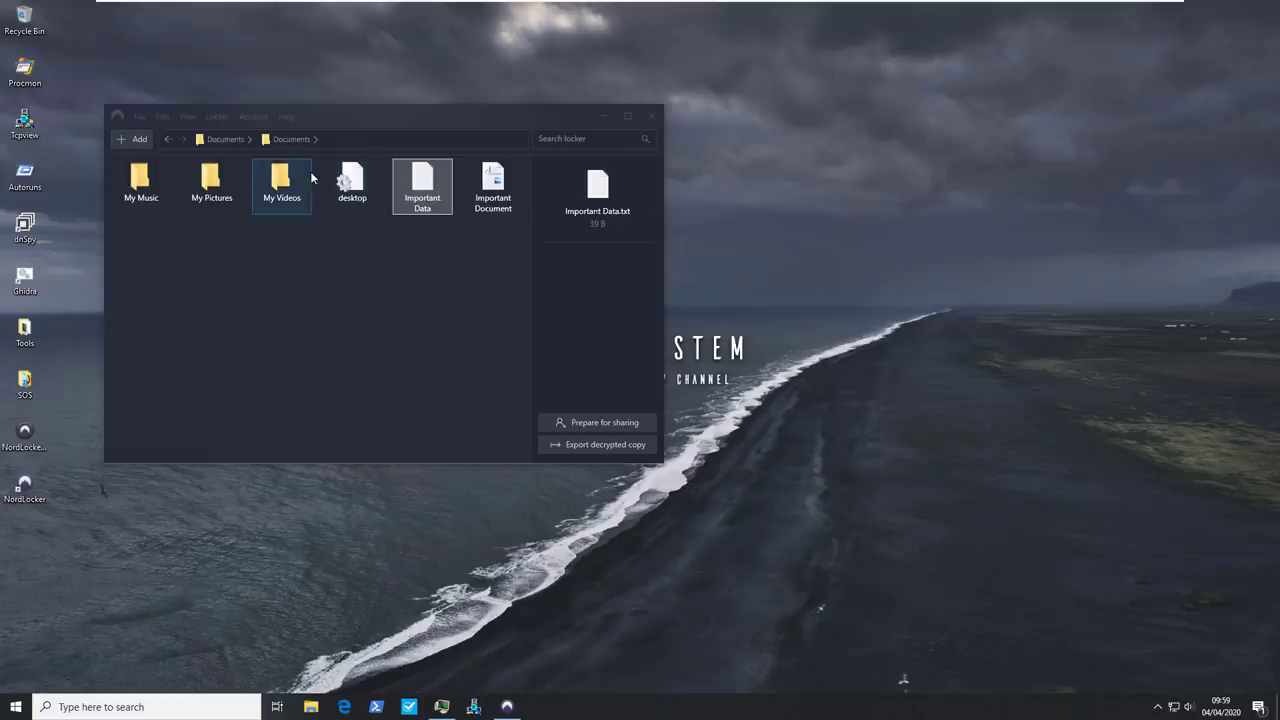
Open a second locker: Documents.locker from Local Disk (C:) > Users > the user's profile folder
{"action": "left_click", "coordinate": [137, 117]}
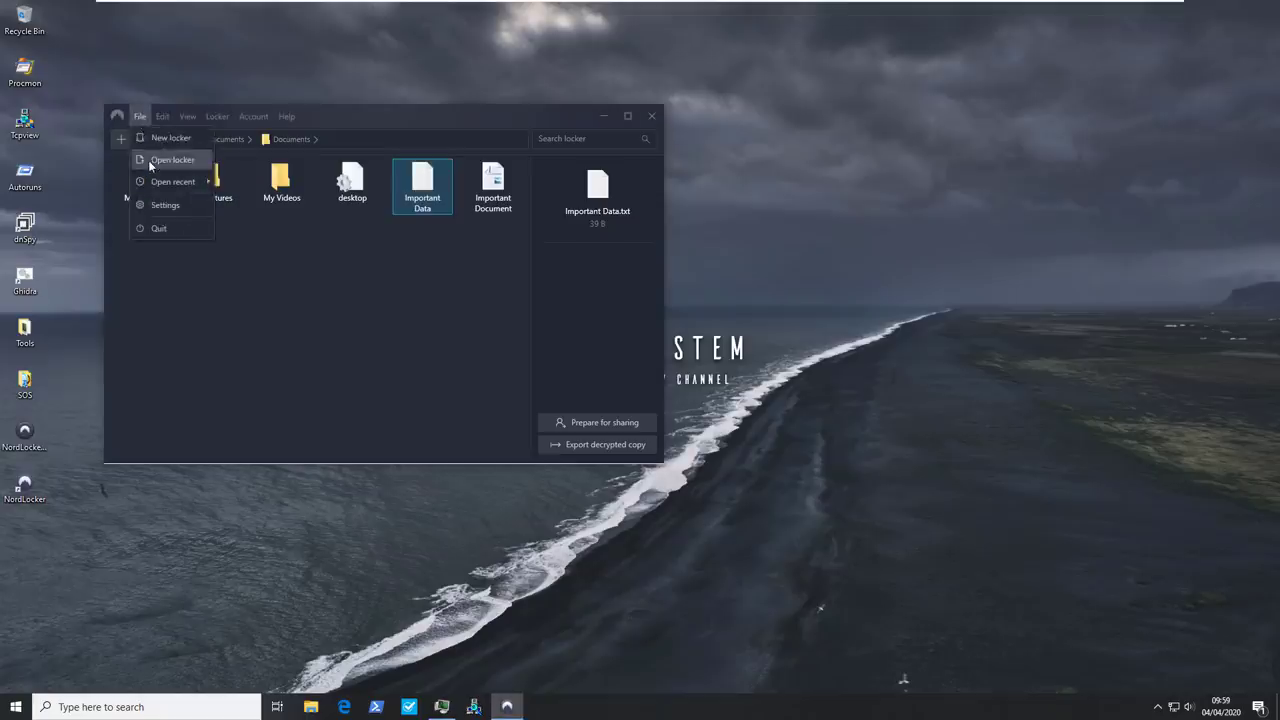
{"action": "left_click", "coordinate": [150, 160]}
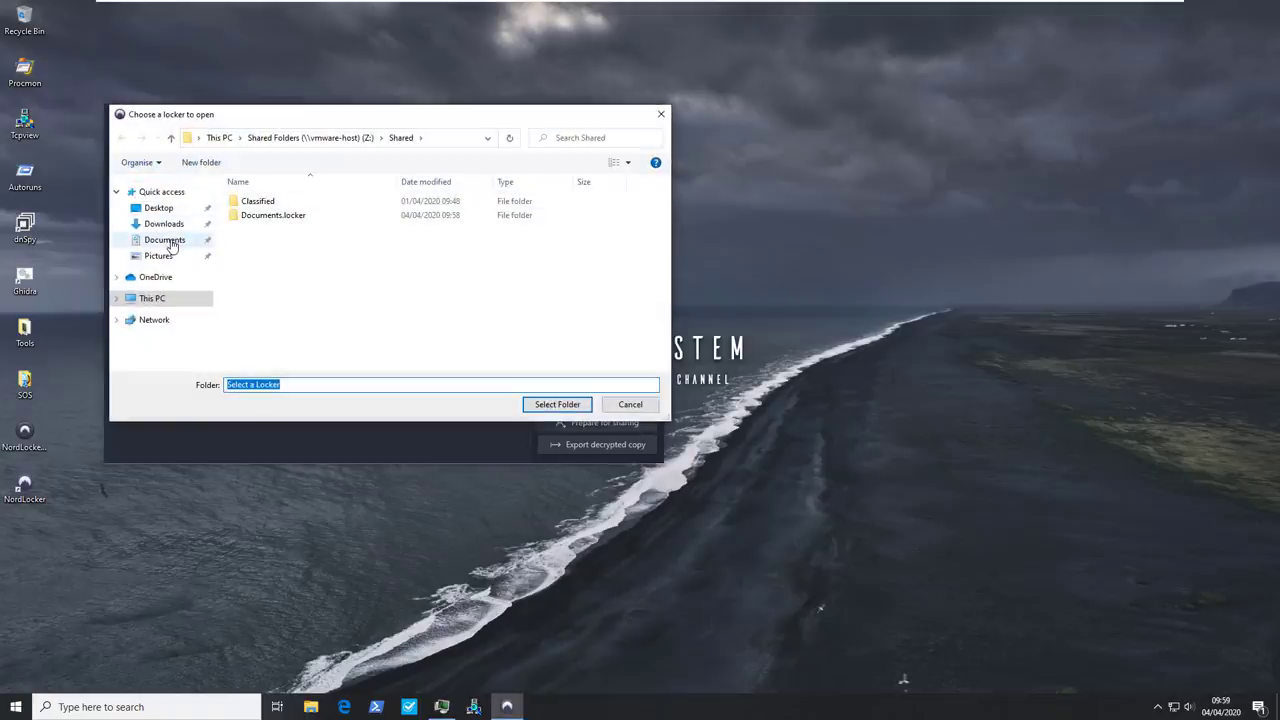
{"action": "left_click", "coordinate": [160, 298]}
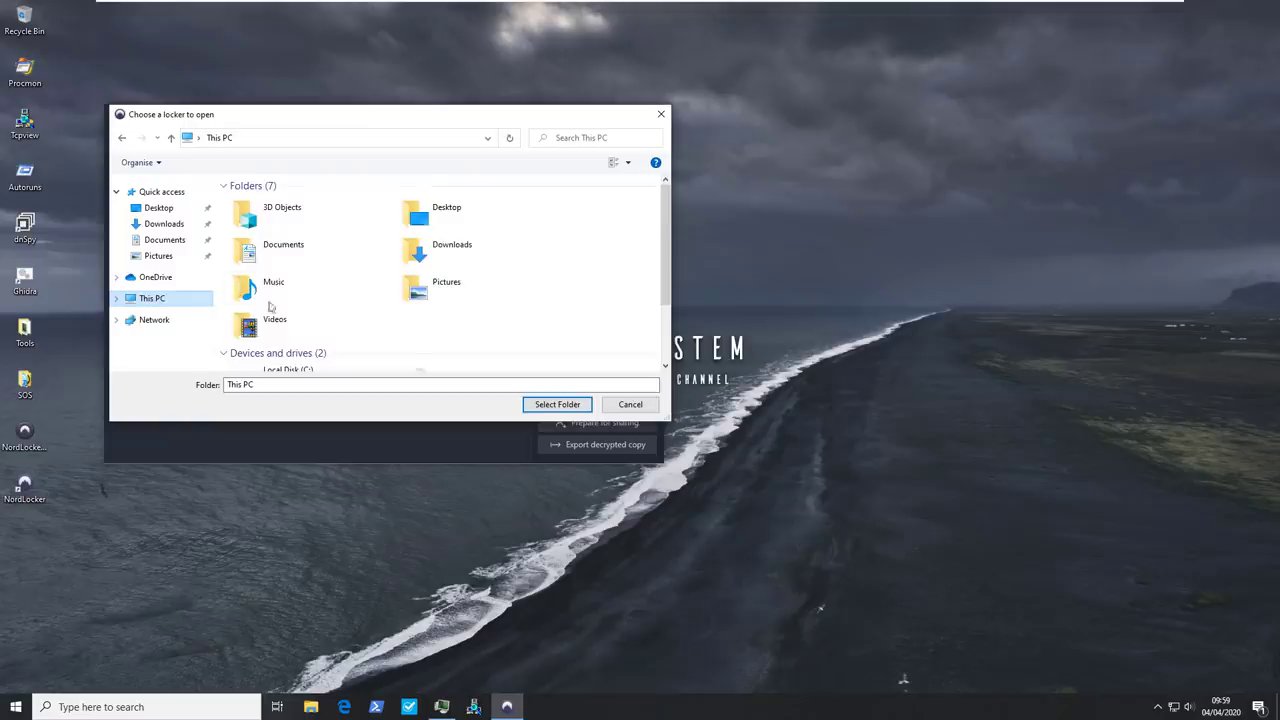
{"action": "scroll", "coordinate": [298, 341], "scroll_direction": "down", "scroll_amount": 3}
{"action": "double_click", "coordinate": [300, 298]}
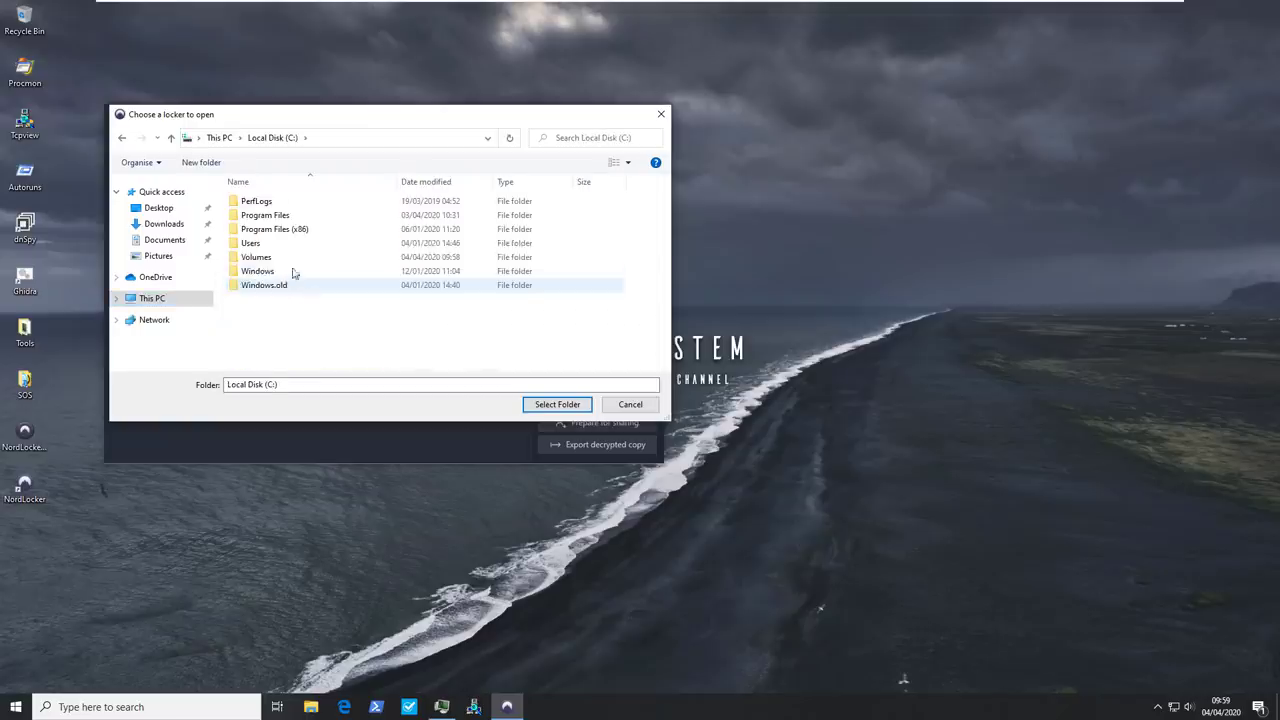
{"action": "double_click", "coordinate": [279, 247]}
{"action": "double_click", "coordinate": [275, 201]}
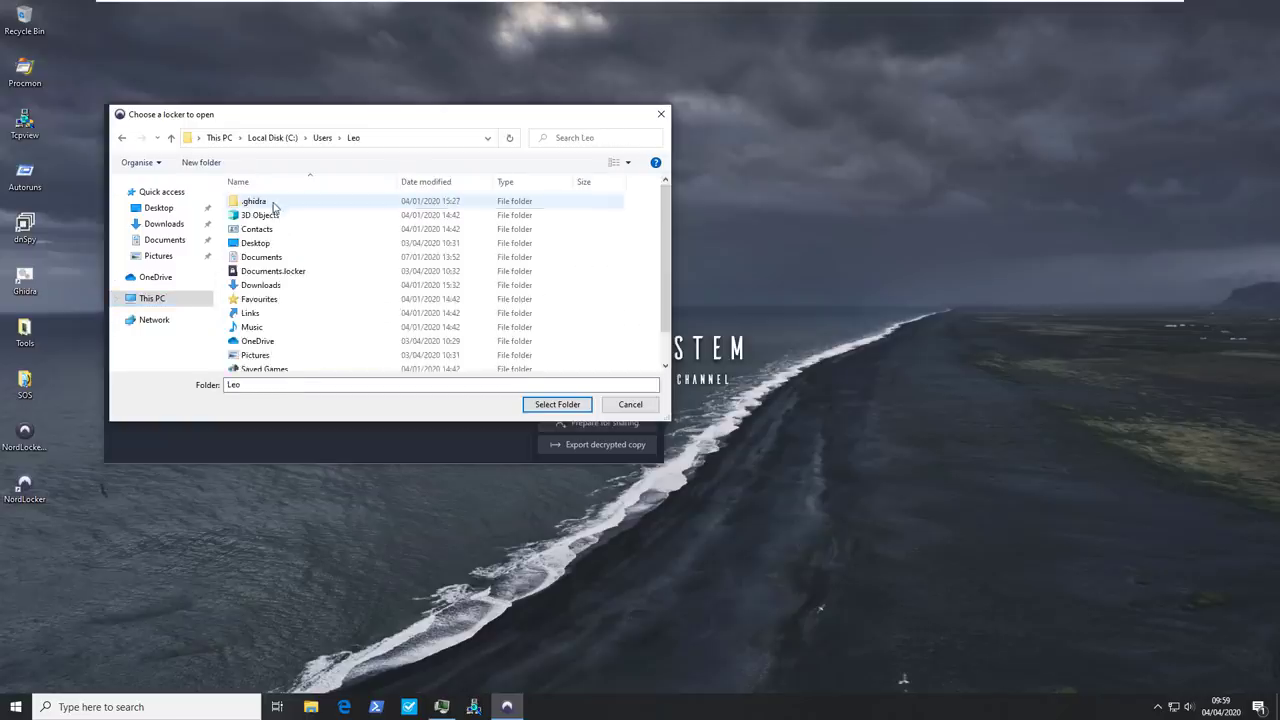
{"action": "scroll", "coordinate": [296, 298], "scroll_direction": "down", "scroll_amount": 1}
{"action": "left_click", "coordinate": [285, 238]}
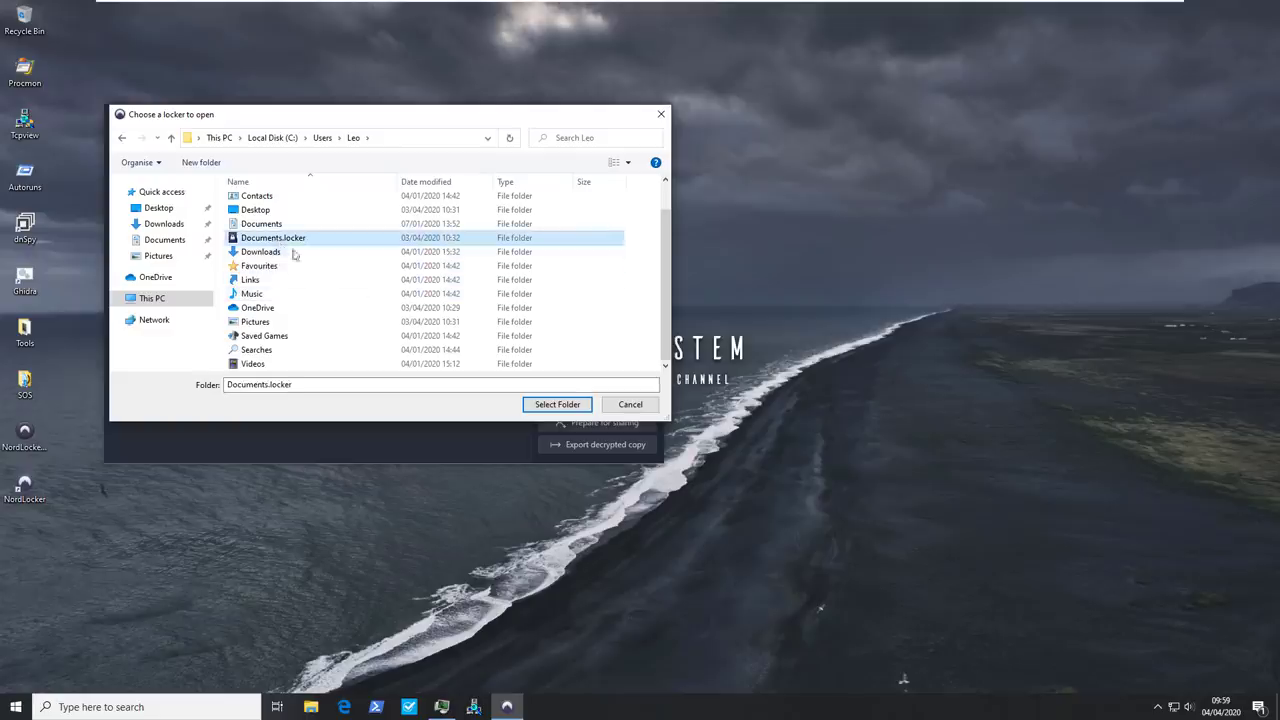
{"action": "left_click", "coordinate": [556, 404]}
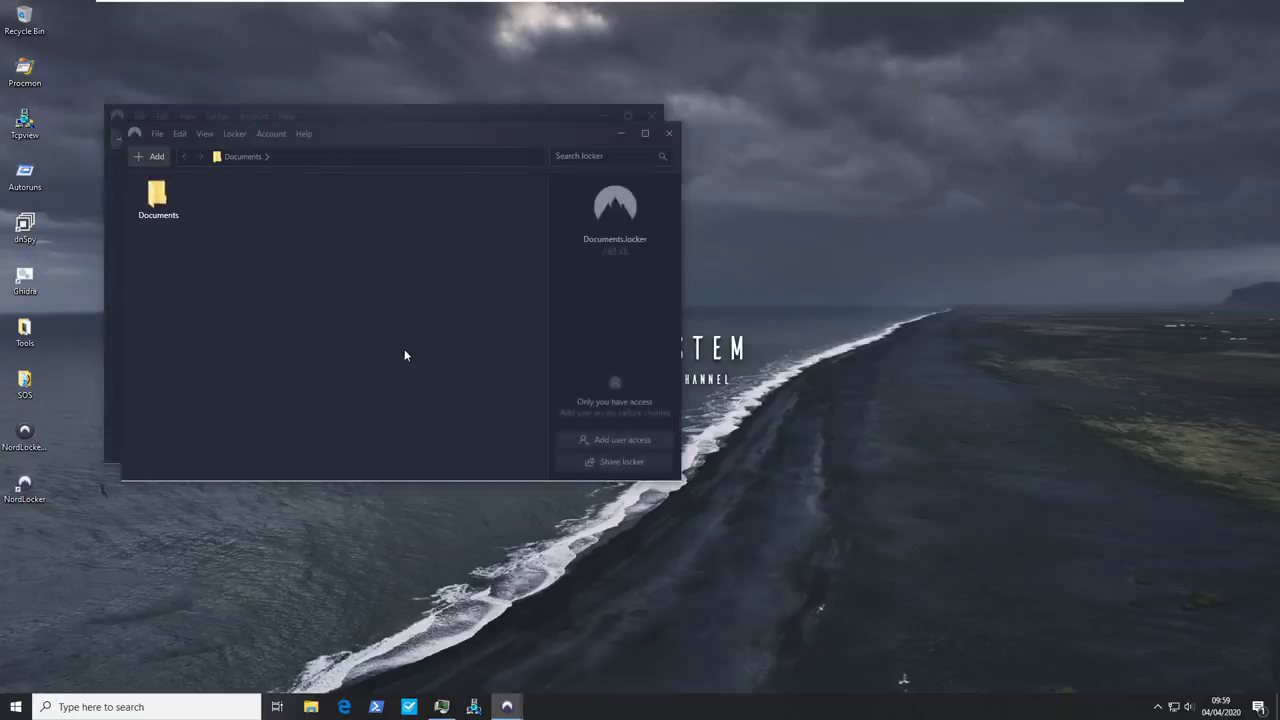
List the locker's Documents contents, then start renaming desktop Jigsaw.ransom to drop the .ransom extension
{"action": "double_click", "coordinate": [156, 197]}
{"action": "mouse_move", "coordinate": [507, 706]}
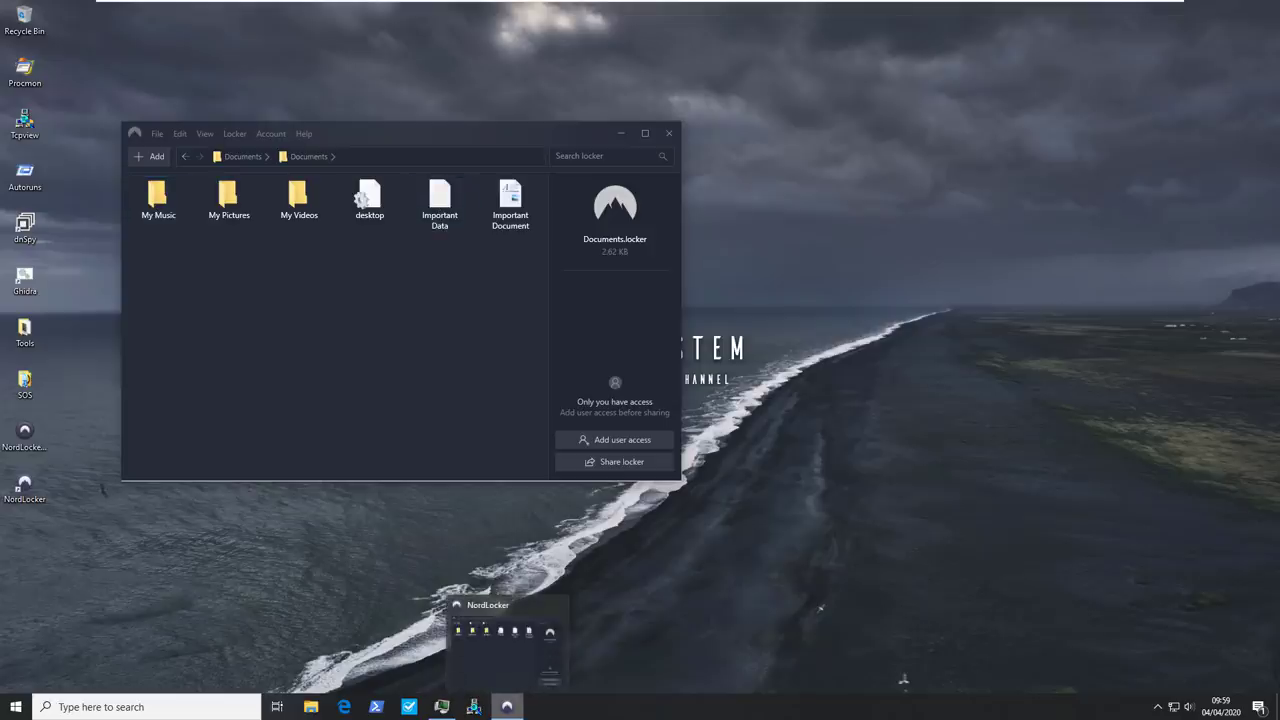
{"action": "left_click", "coordinate": [37, 578]}
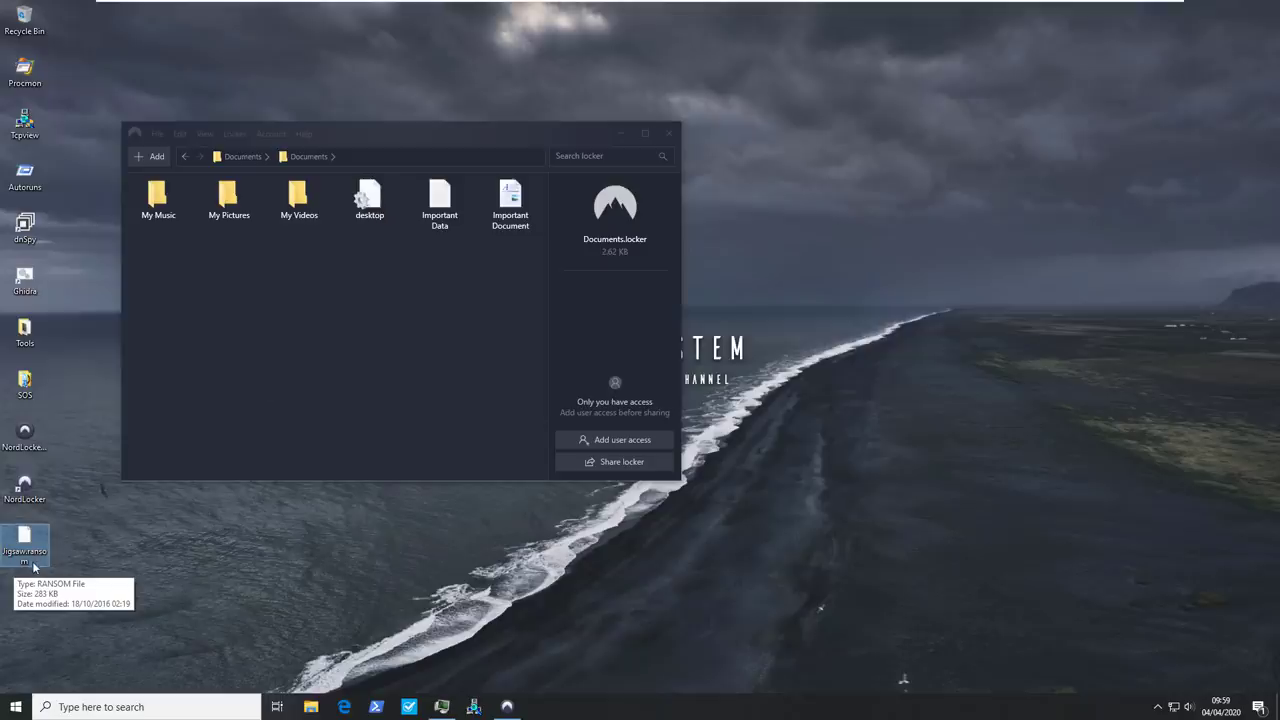
{"action": "left_click", "coordinate": [35, 552]}
{"action": "left_click_drag", "start_coordinate": [29, 552], "coordinate": [166, 567]}
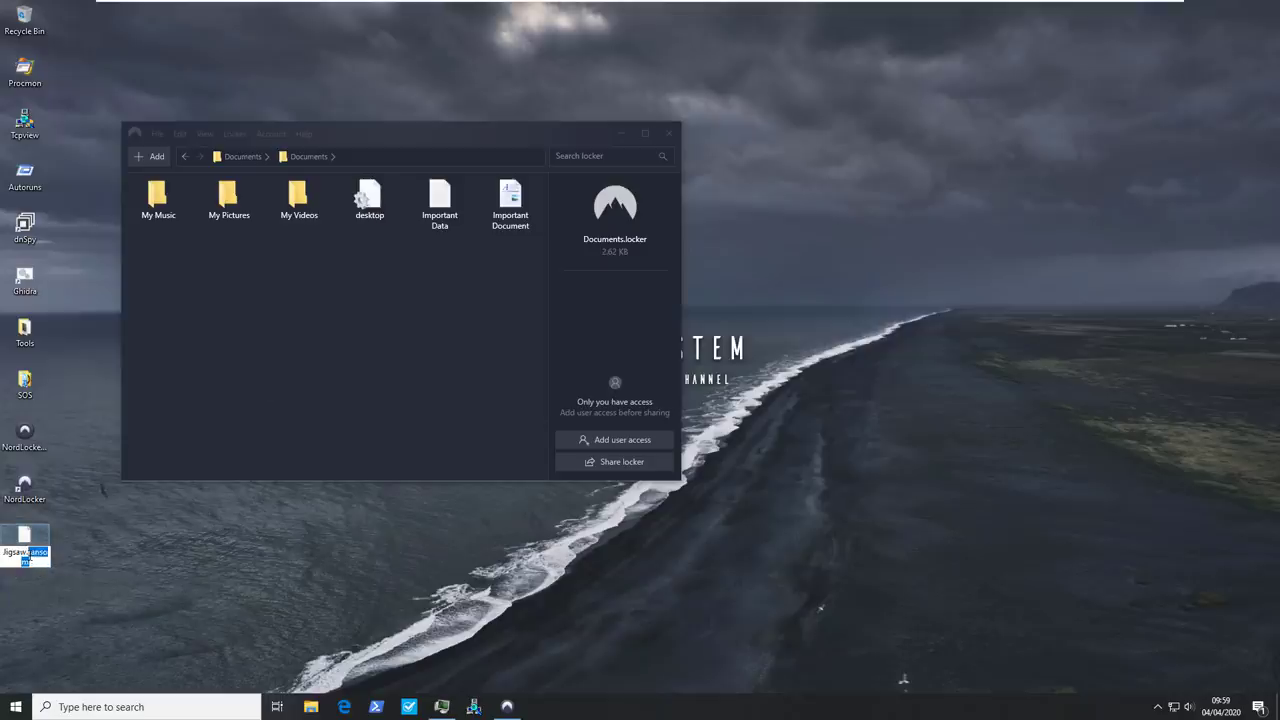
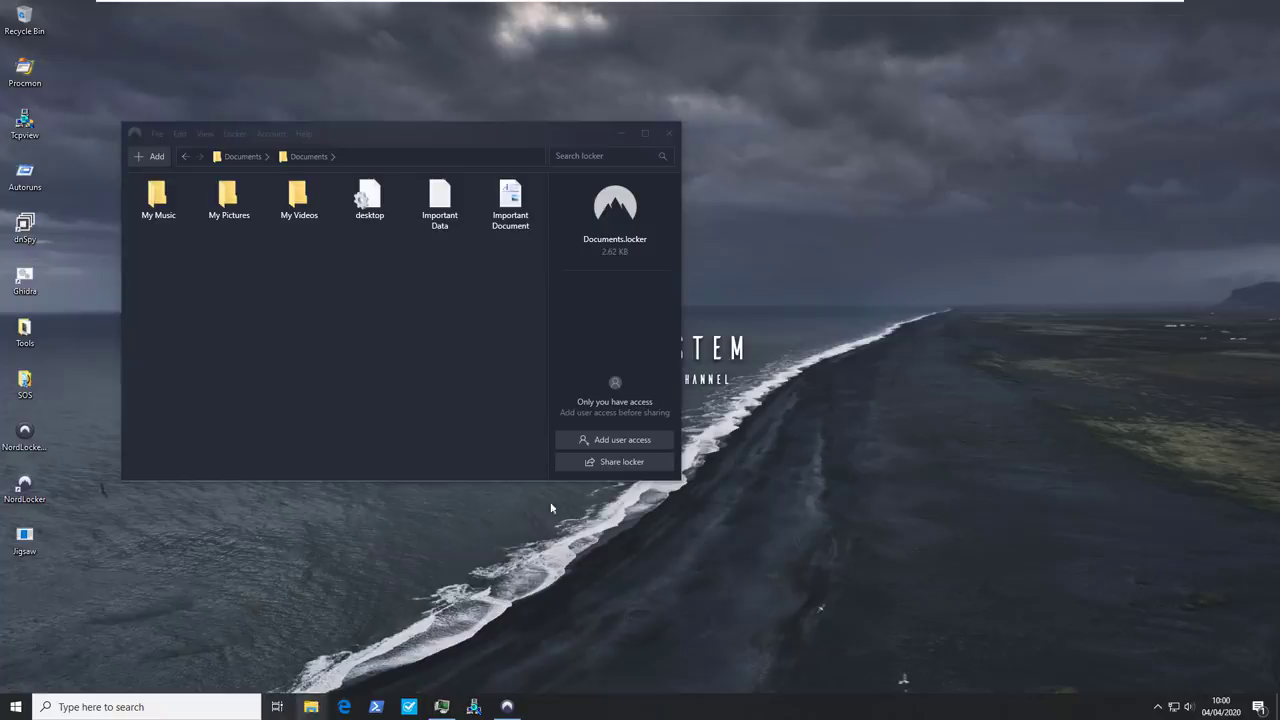
View the Documents folder in File Explorer, then try opening Important Data.txt in the NordLocker Documents locker
{"action": "key", "text": "super+e"}
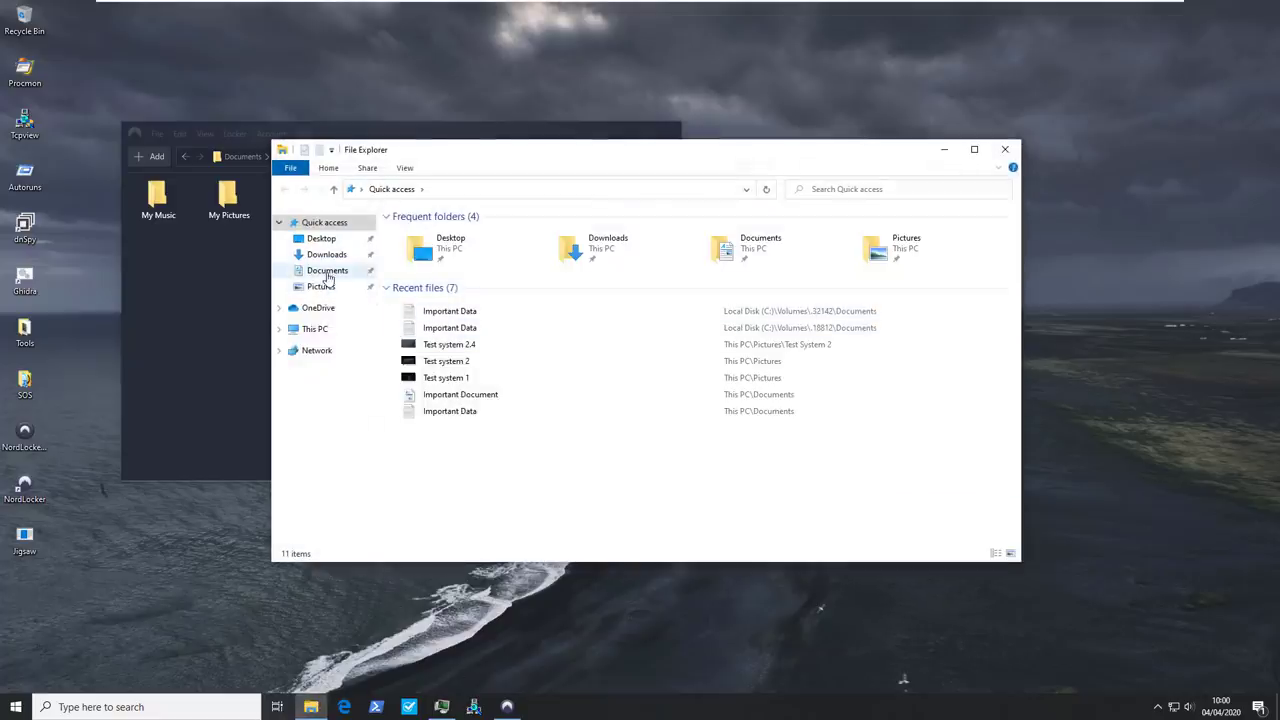
{"action": "left_click", "coordinate": [327, 271]}
{"action": "left_click", "coordinate": [417, 136]}
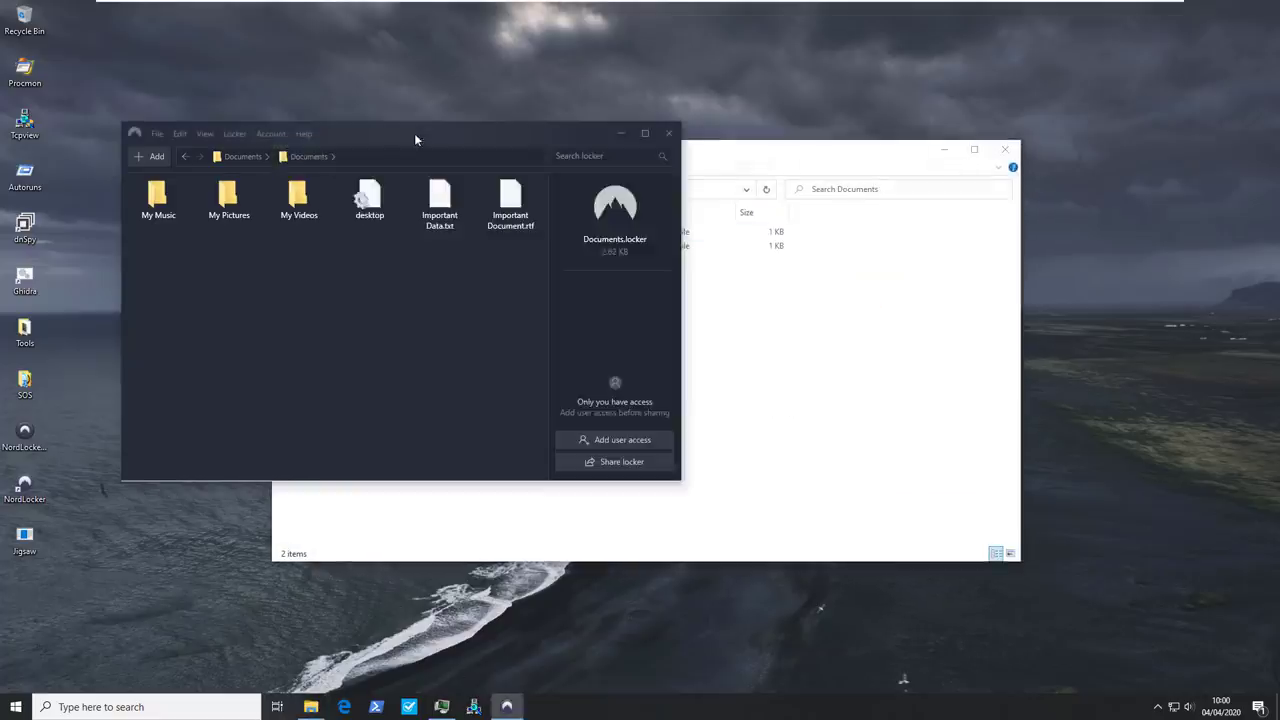
{"action": "double_click", "coordinate": [424, 224]}
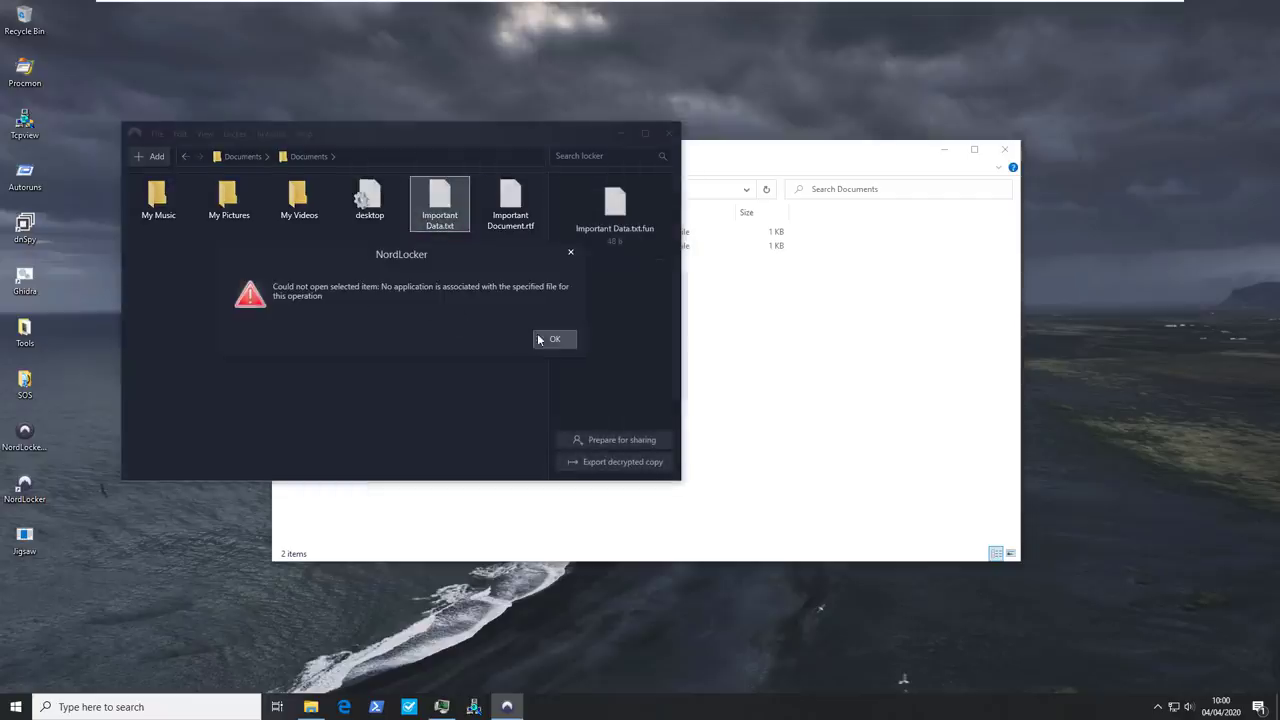
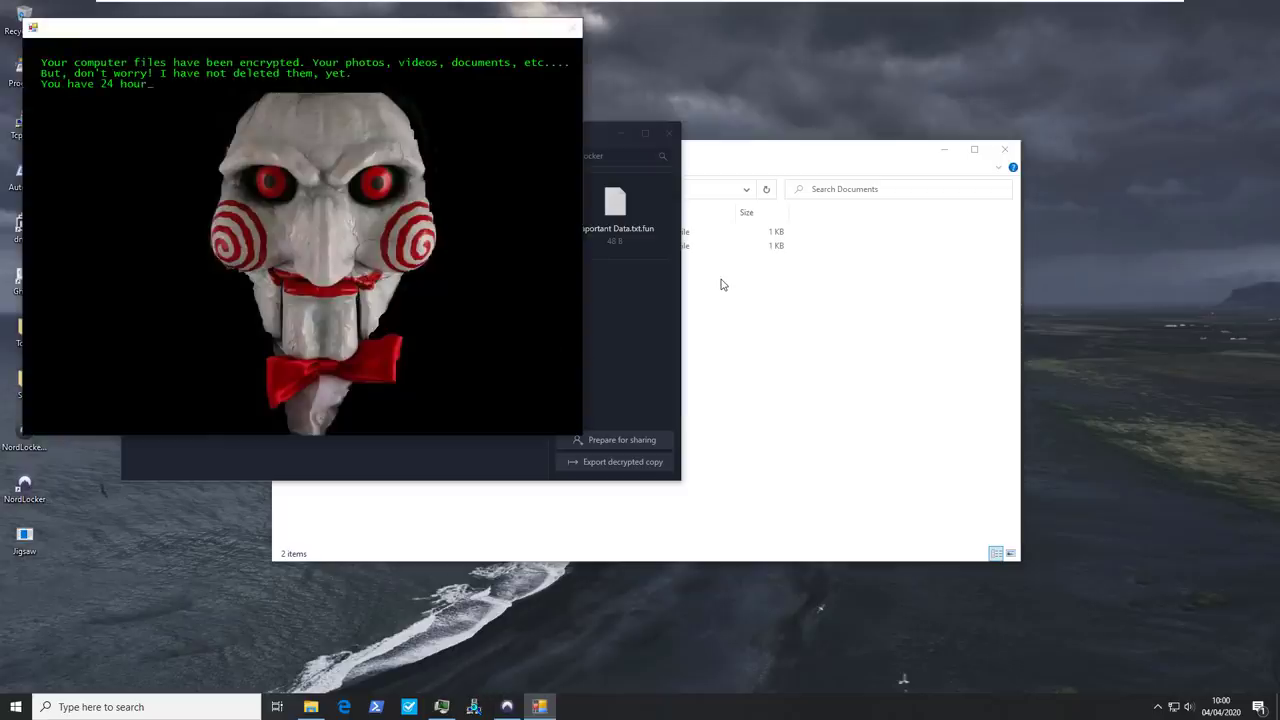
Move File Explorer clear of the ransom note and open the Shared folder on the Z: drive
{"action": "left_click", "coordinate": [724, 285]}
{"action": "left_click_drag", "start_coordinate": [669, 165], "coordinate": [939, 230]}
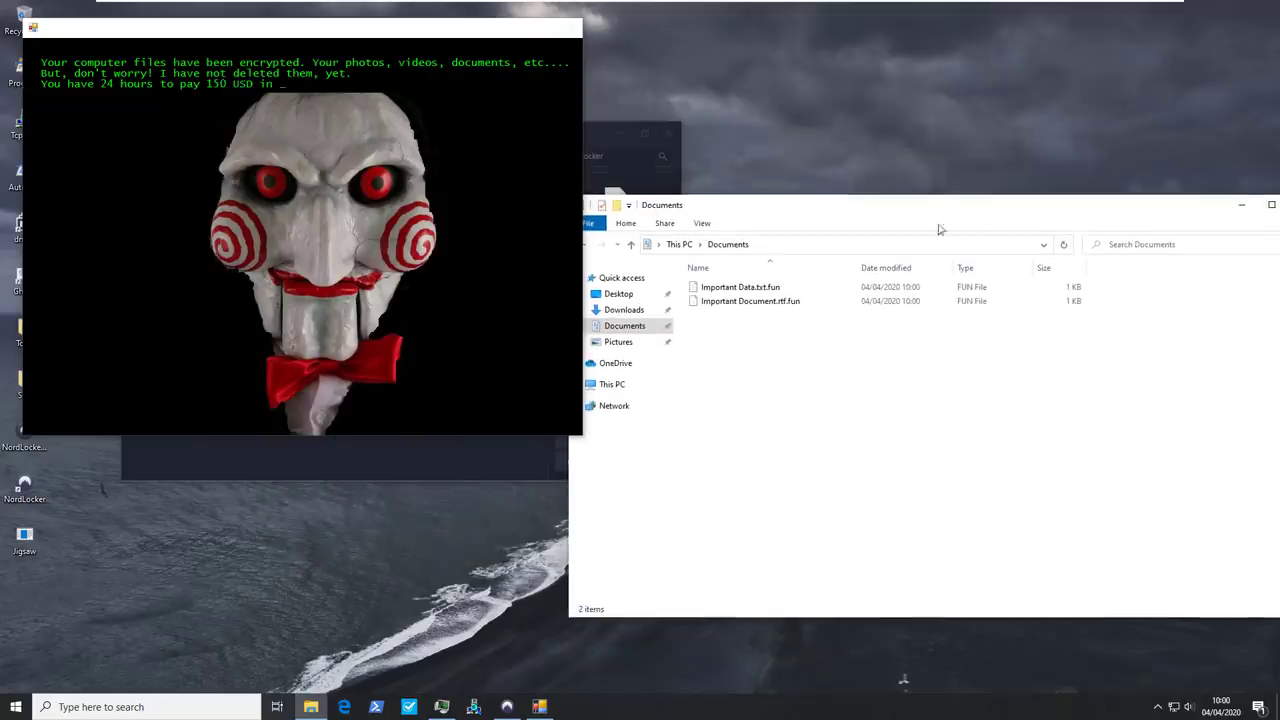
{"action": "left_click", "coordinate": [631, 387]}
{"action": "double_click", "coordinate": [760, 486]}
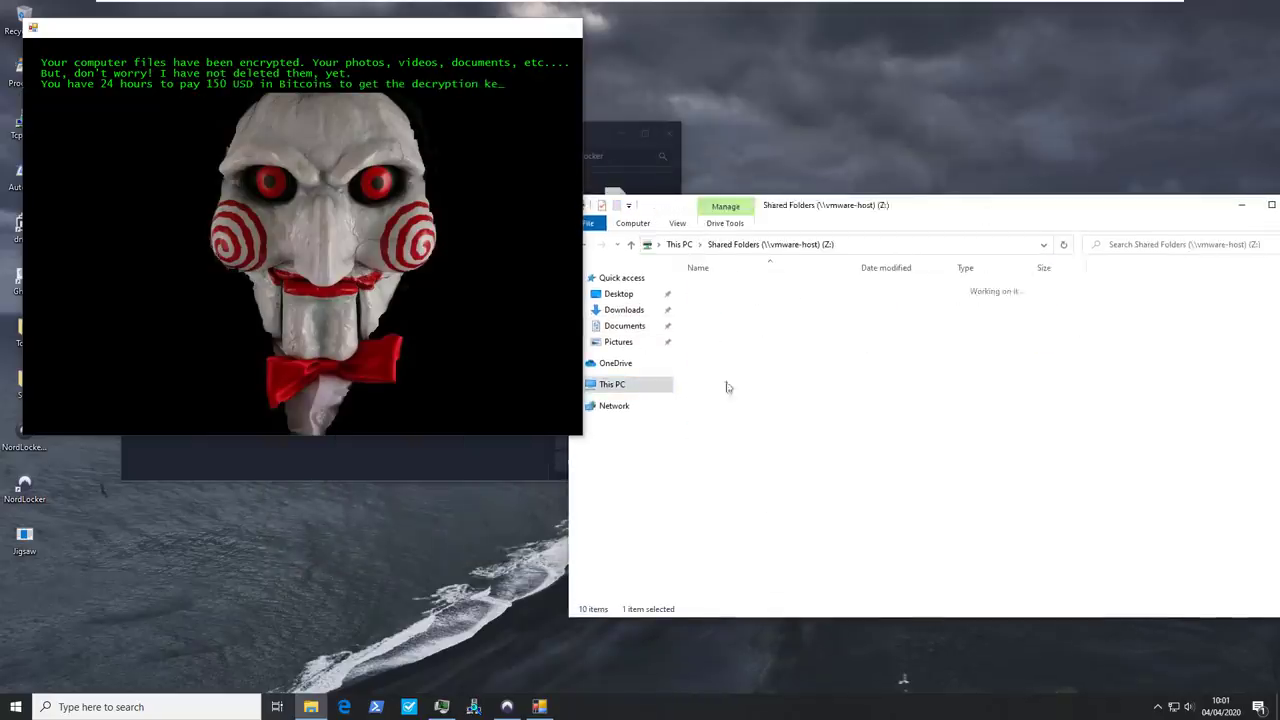
{"action": "double_click", "coordinate": [720, 288]}
Delete the Documents.locker folder from Shared and confirm the deletion
{"action": "left_click", "coordinate": [731, 301]}
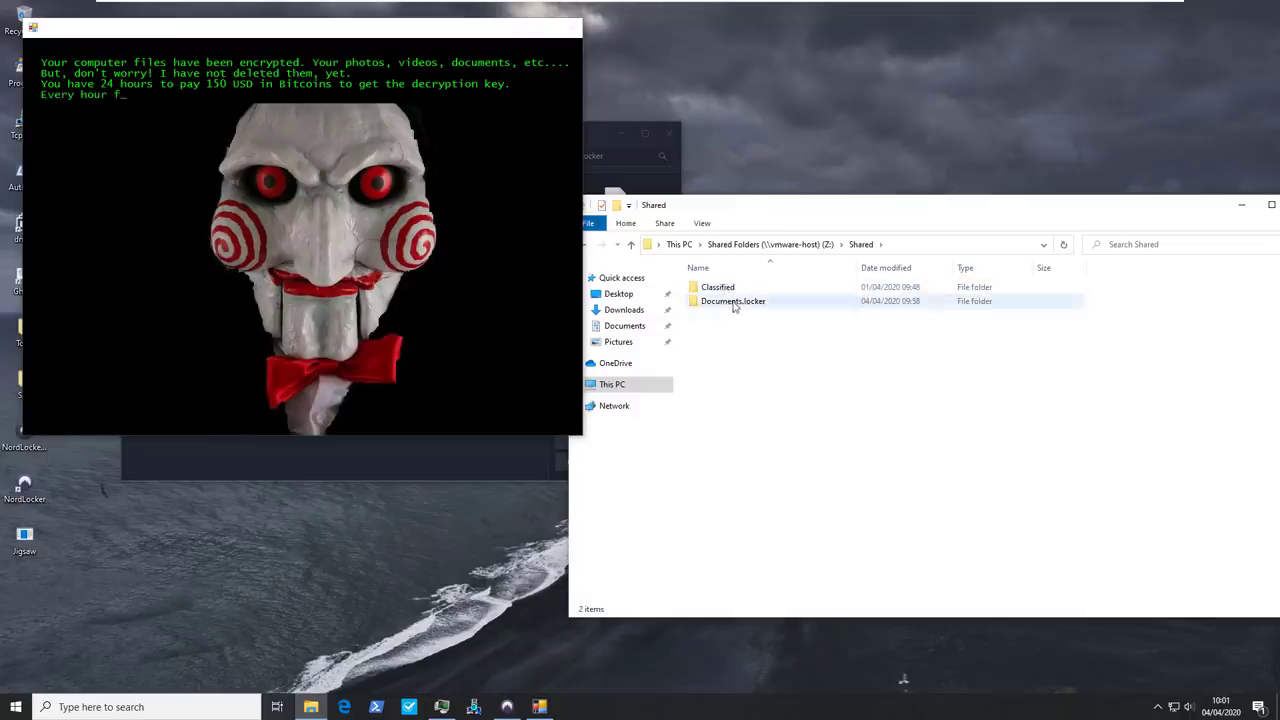
{"action": "key", "text": "Delete"}
{"action": "key", "text": "Return"}
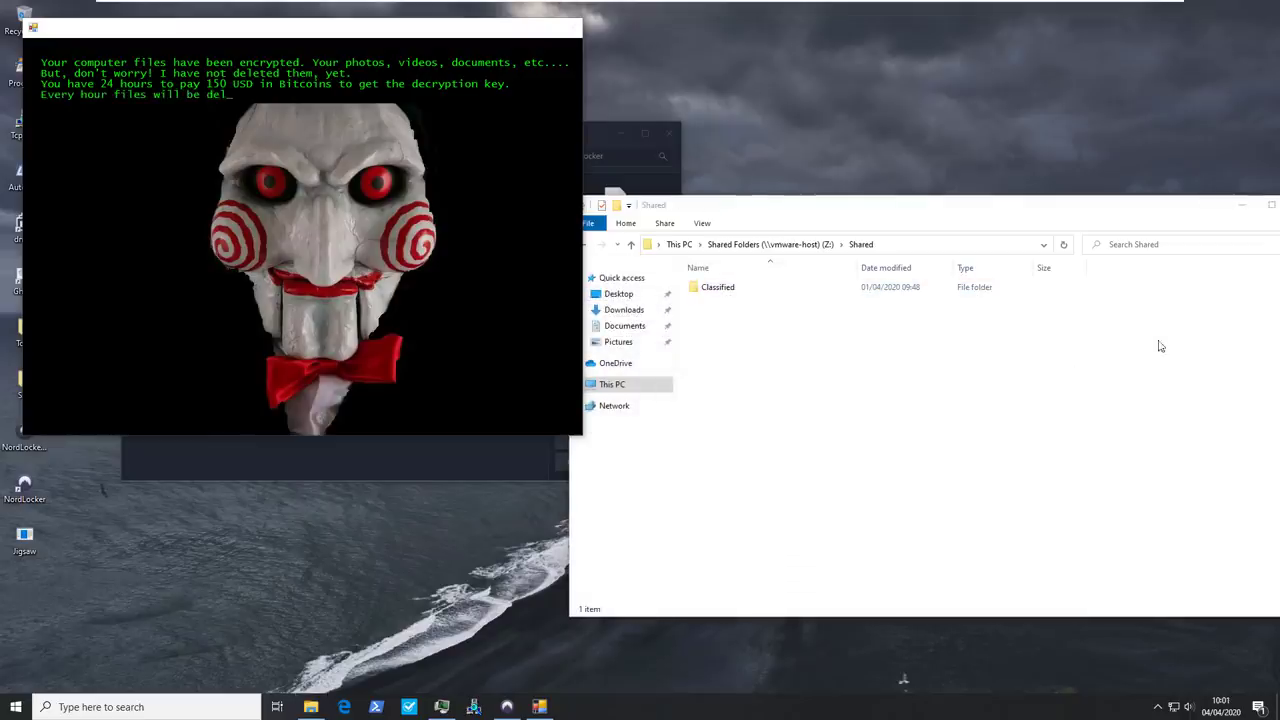
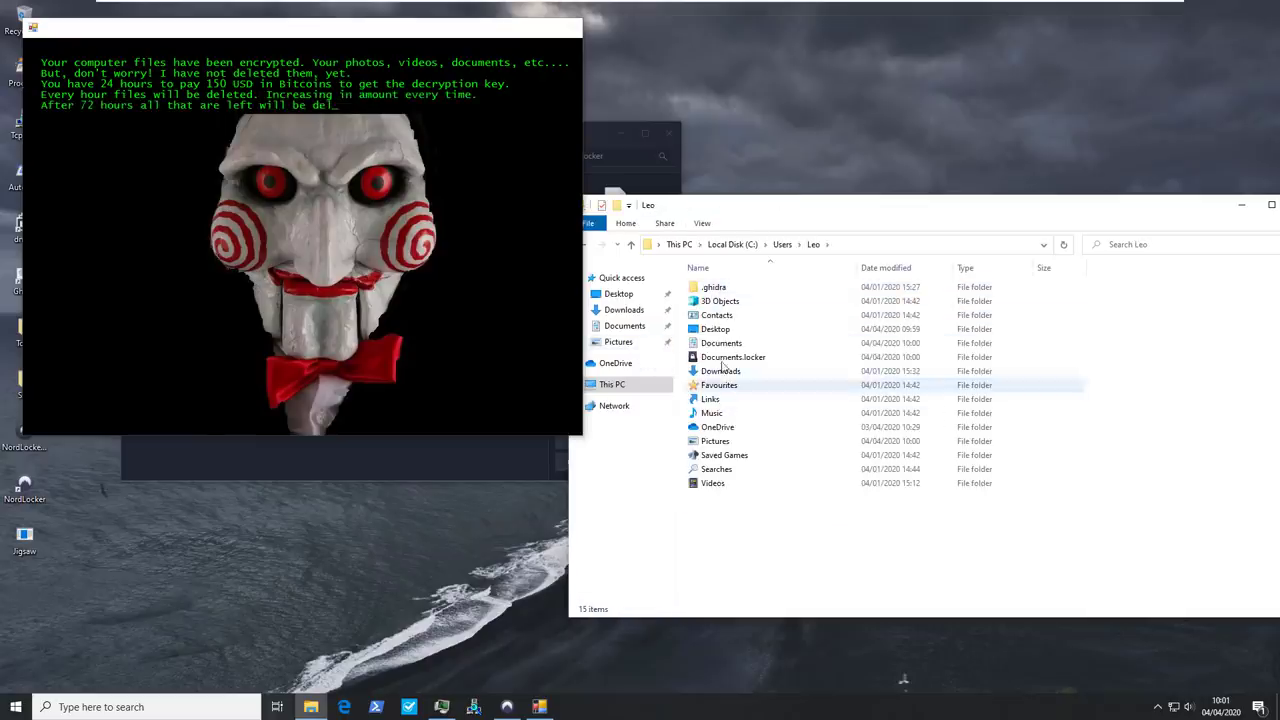
Open the user's home folder, then move up to This PC and open Documents
{"action": "left_click", "coordinate": [722, 358]}
{"action": "key", "text": "BackSpace"}
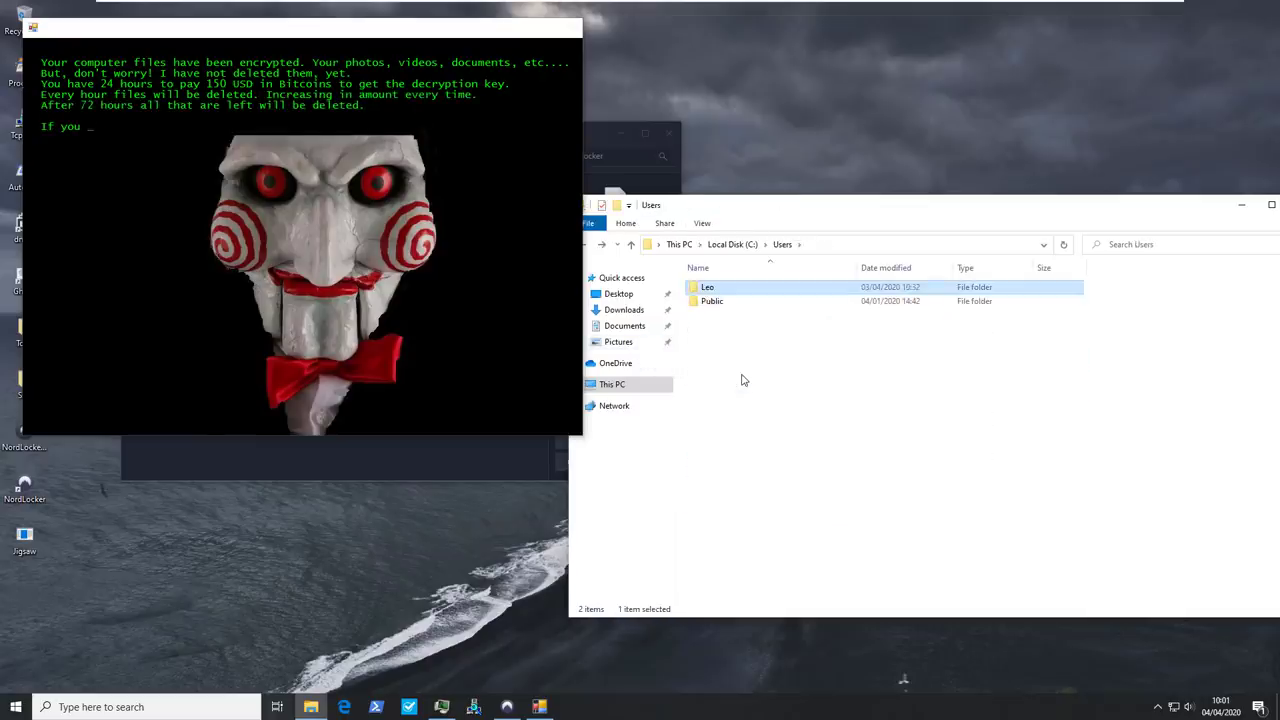
{"action": "key", "text": "BackSpace"}
{"action": "key", "text": "BackSpace"}
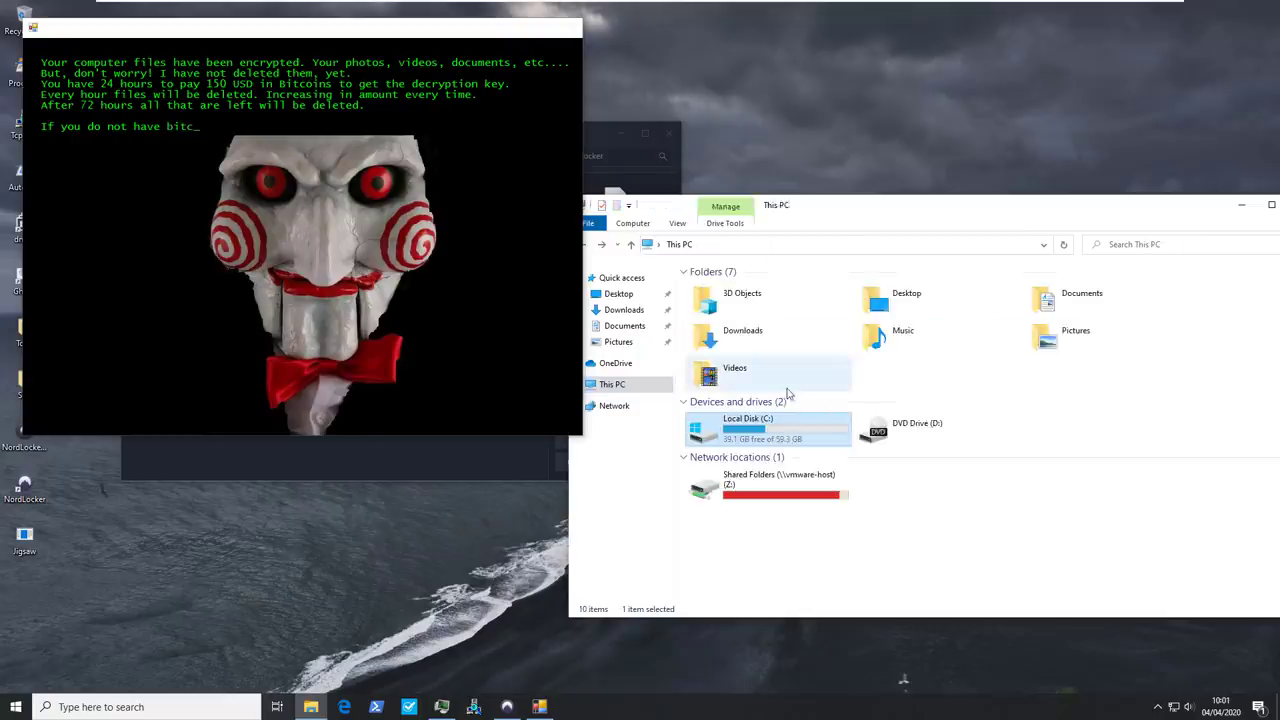
{"action": "type", "text": "doc"}
{"action": "key", "text": "Return"}
Inspect Z:\Shared, select Documents.locker, and revert the VM to its NordLocker snapshot
{"action": "left_click", "coordinate": [667, 384]}
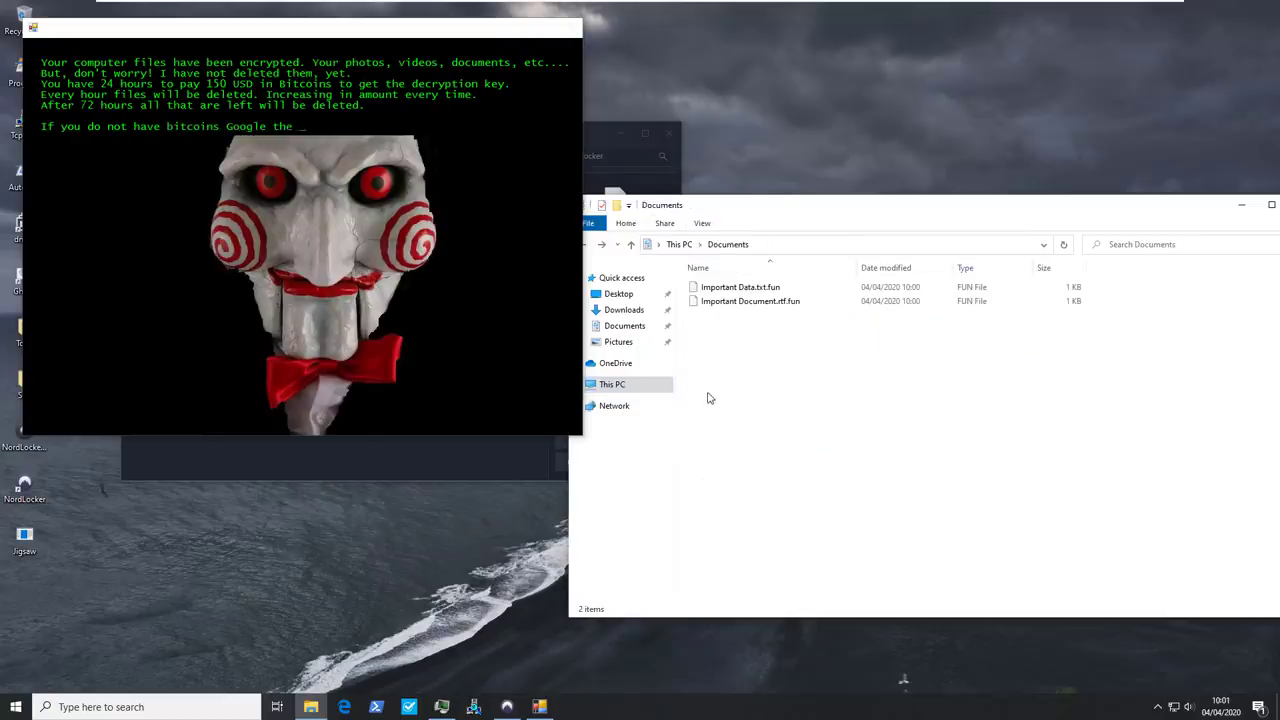
{"action": "left_click", "coordinate": [717, 487]}
{"action": "double_click", "coordinate": [717, 487]}
{"action": "double_click", "coordinate": [722, 290]}
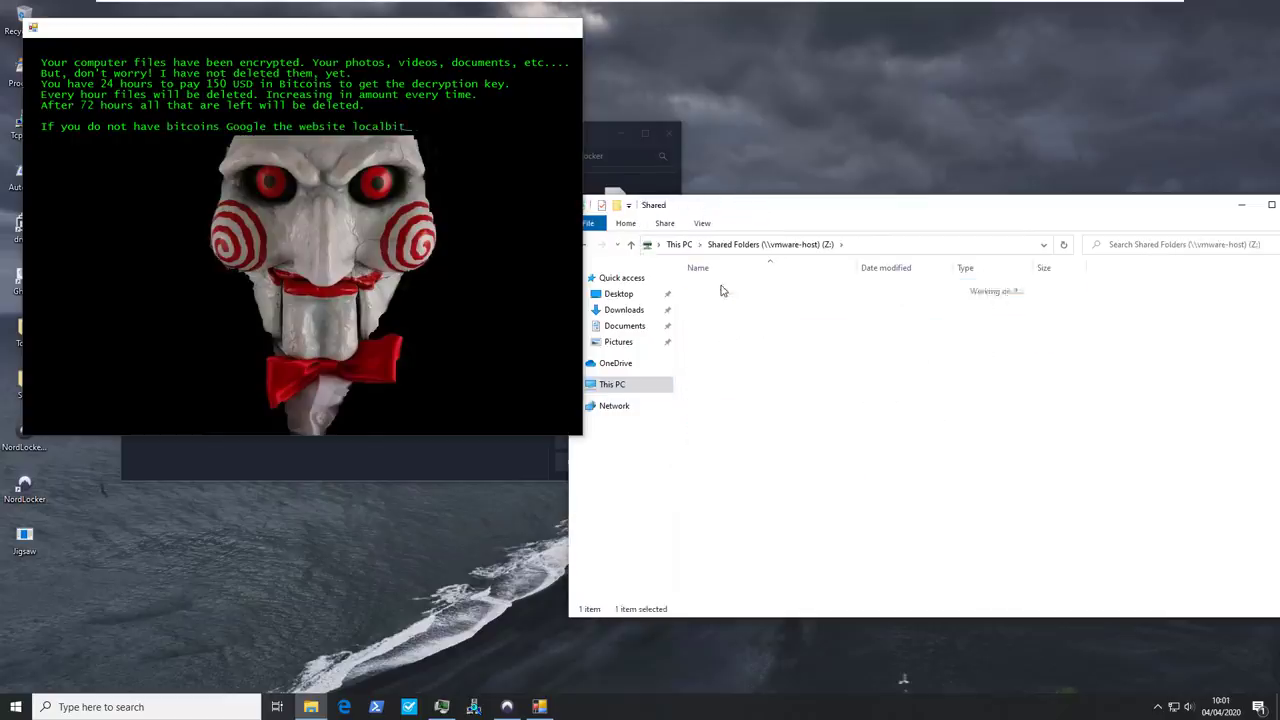
{"action": "left_click", "coordinate": [730, 305]}
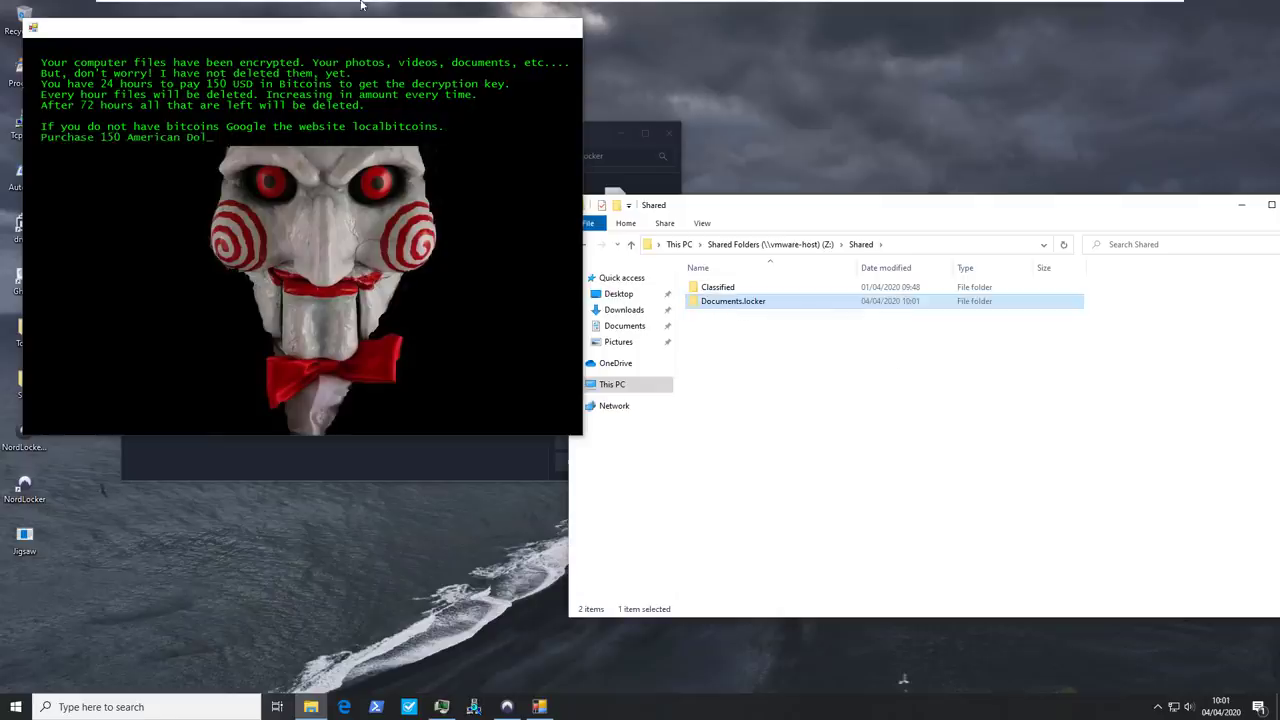
{"action": "left_click", "coordinate": [390, 12]}
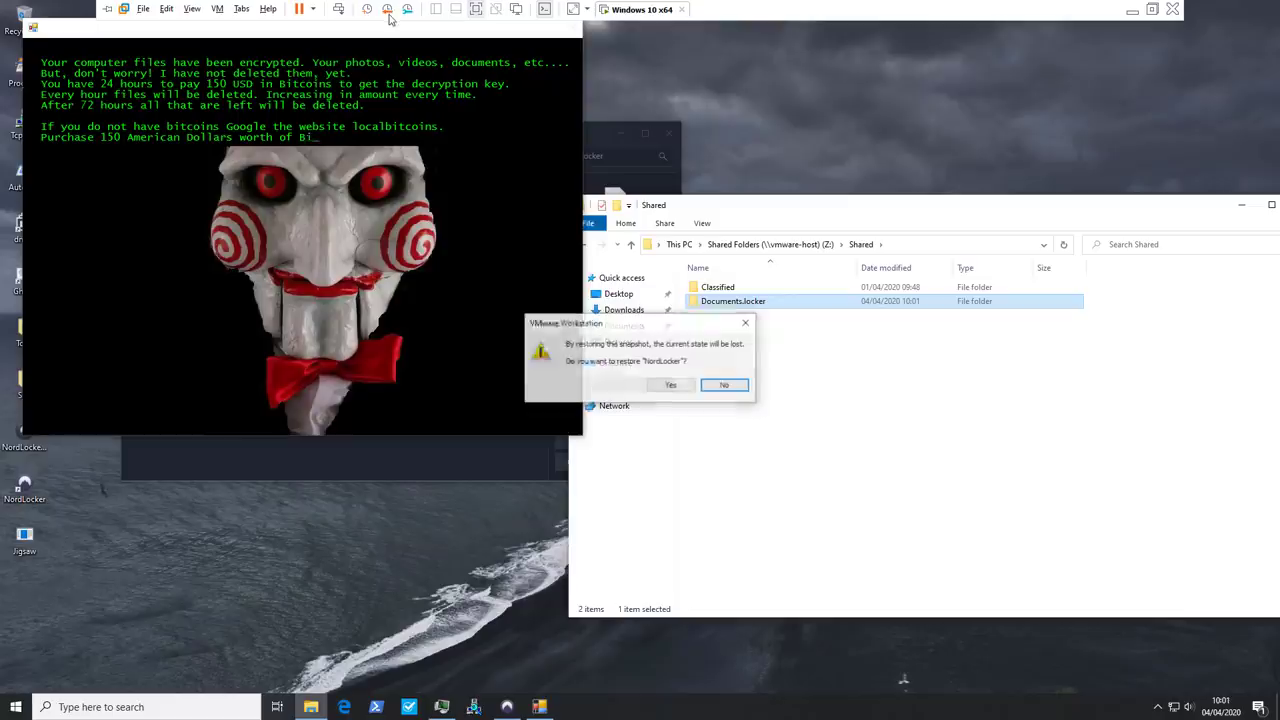
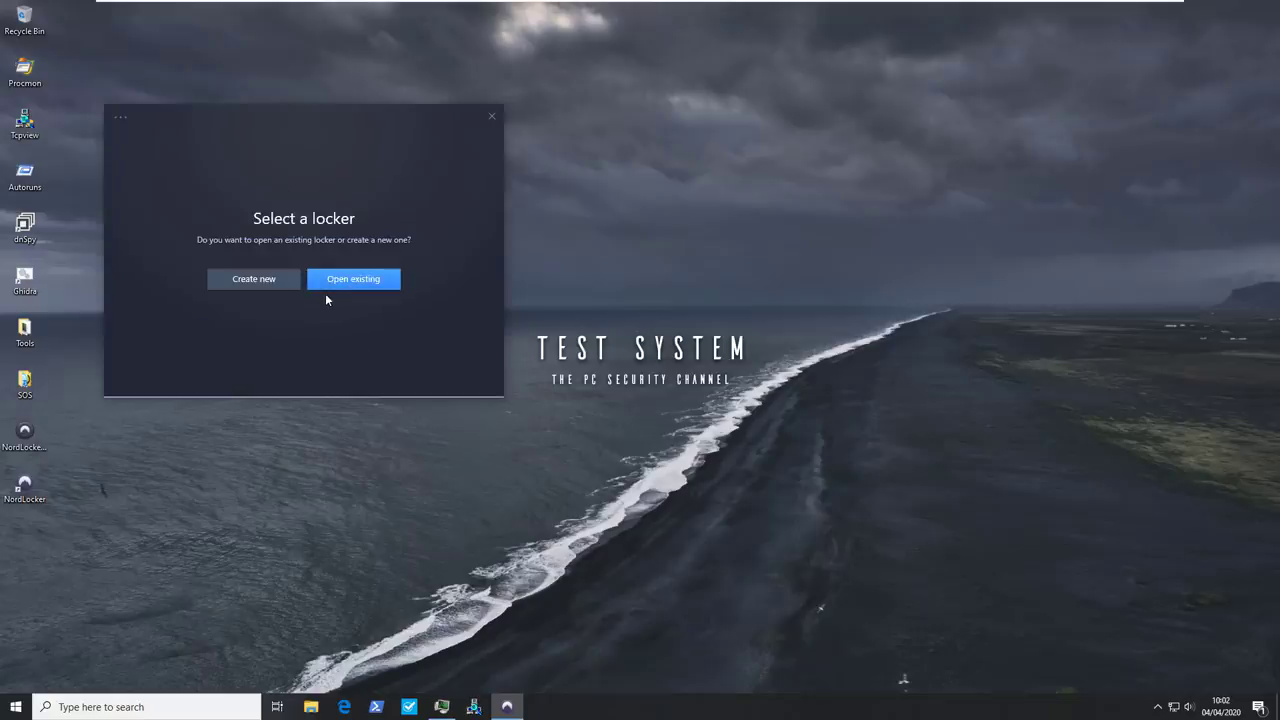
Choose the existing Documents.locker from Shared Folders (Z:) > Shared
{"action": "left_click", "coordinate": [333, 286]}
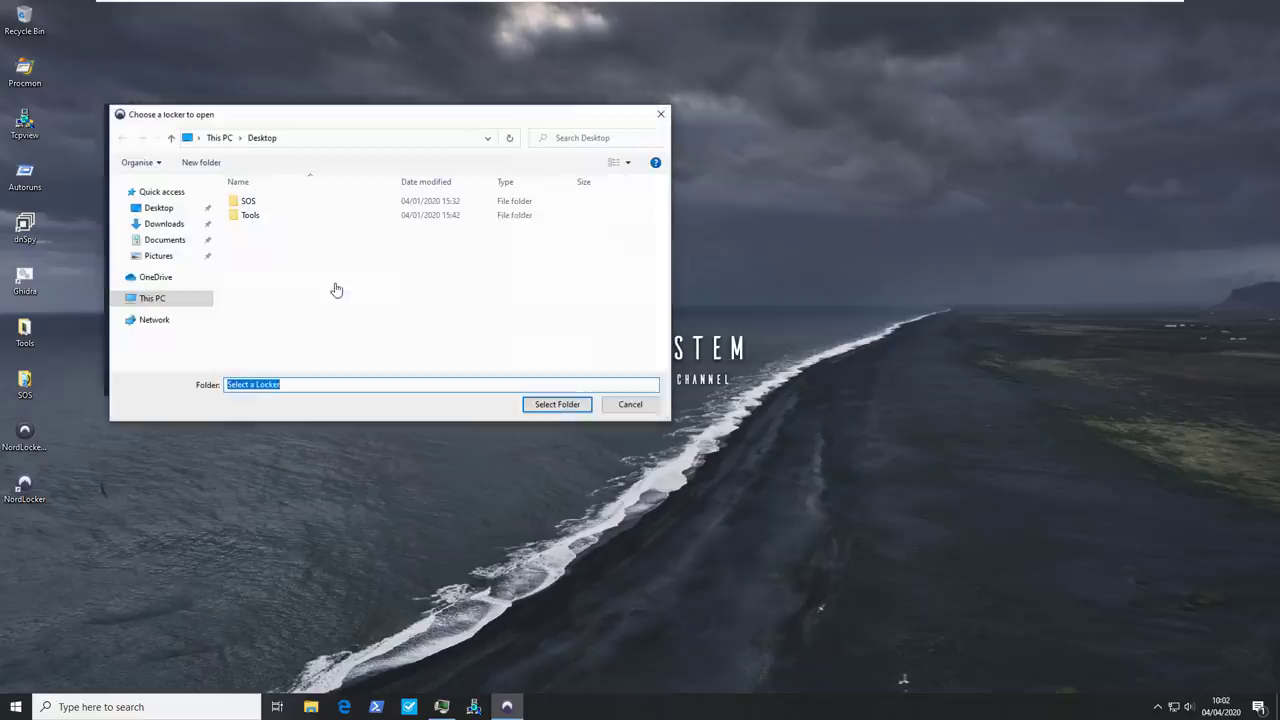
{"action": "left_click", "coordinate": [163, 299]}
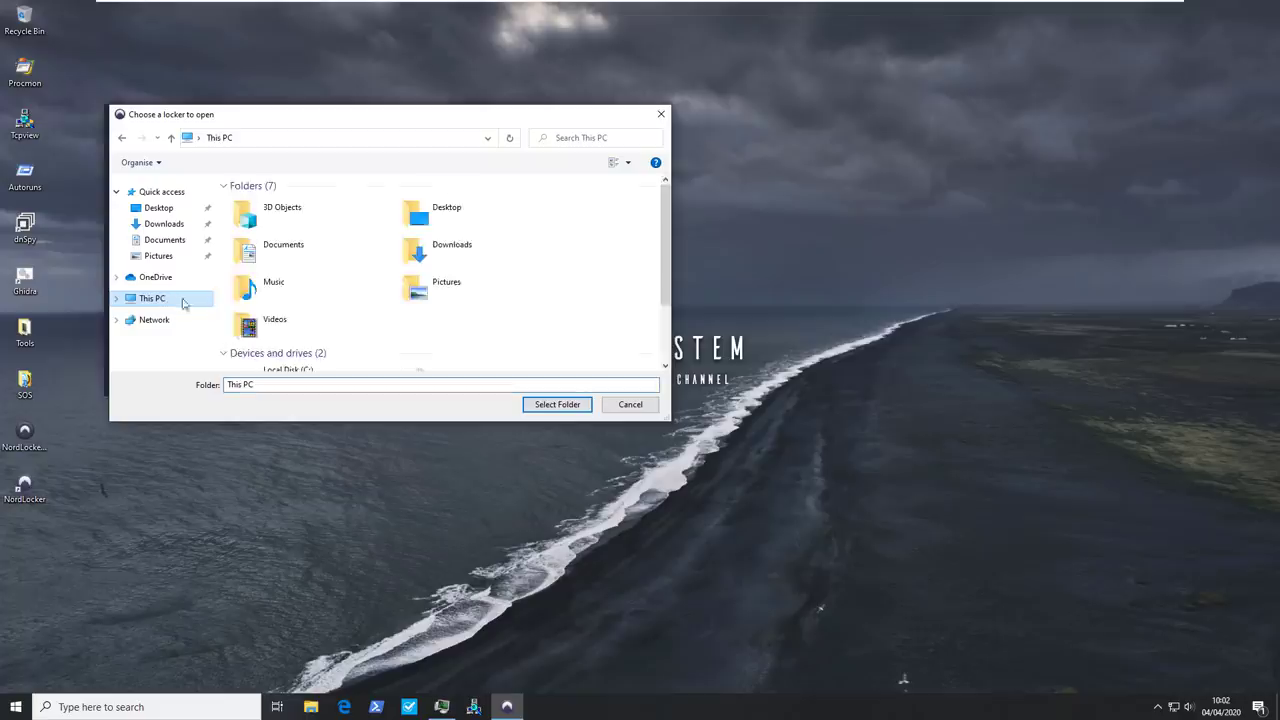
{"action": "scroll", "coordinate": [296, 348], "scroll_direction": "down", "scroll_amount": 3}
{"action": "double_click", "coordinate": [297, 352]}
{"action": "double_click", "coordinate": [266, 209]}
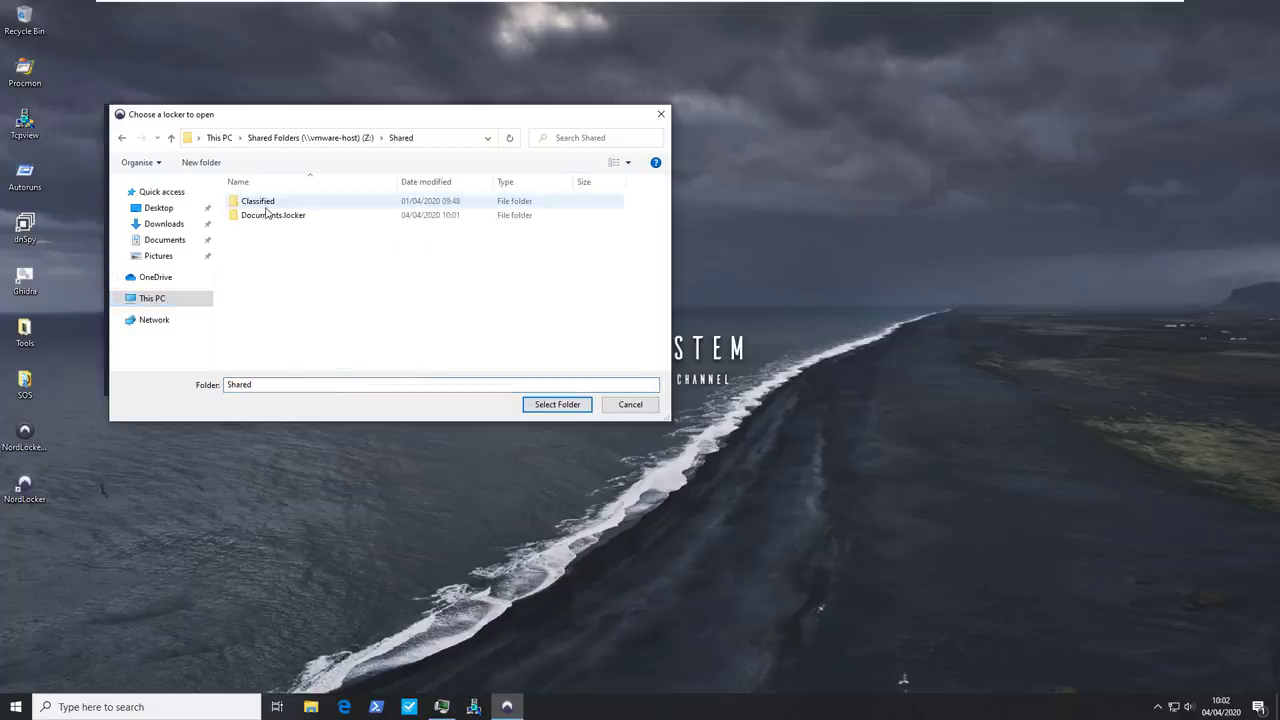
{"action": "left_click", "coordinate": [268, 215]}
Open the locker and try opening Important Document.rtf in its Documents folder
{"action": "left_click", "coordinate": [557, 404]}
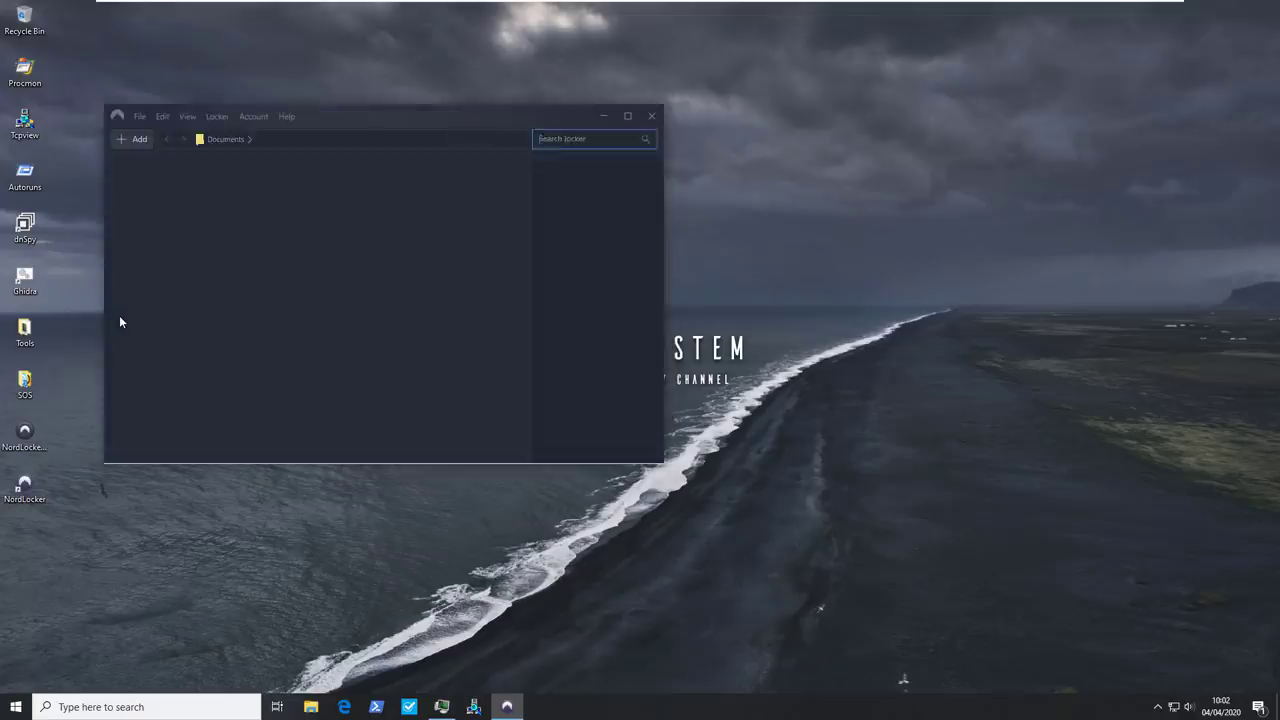
{"action": "double_click", "coordinate": [140, 182]}
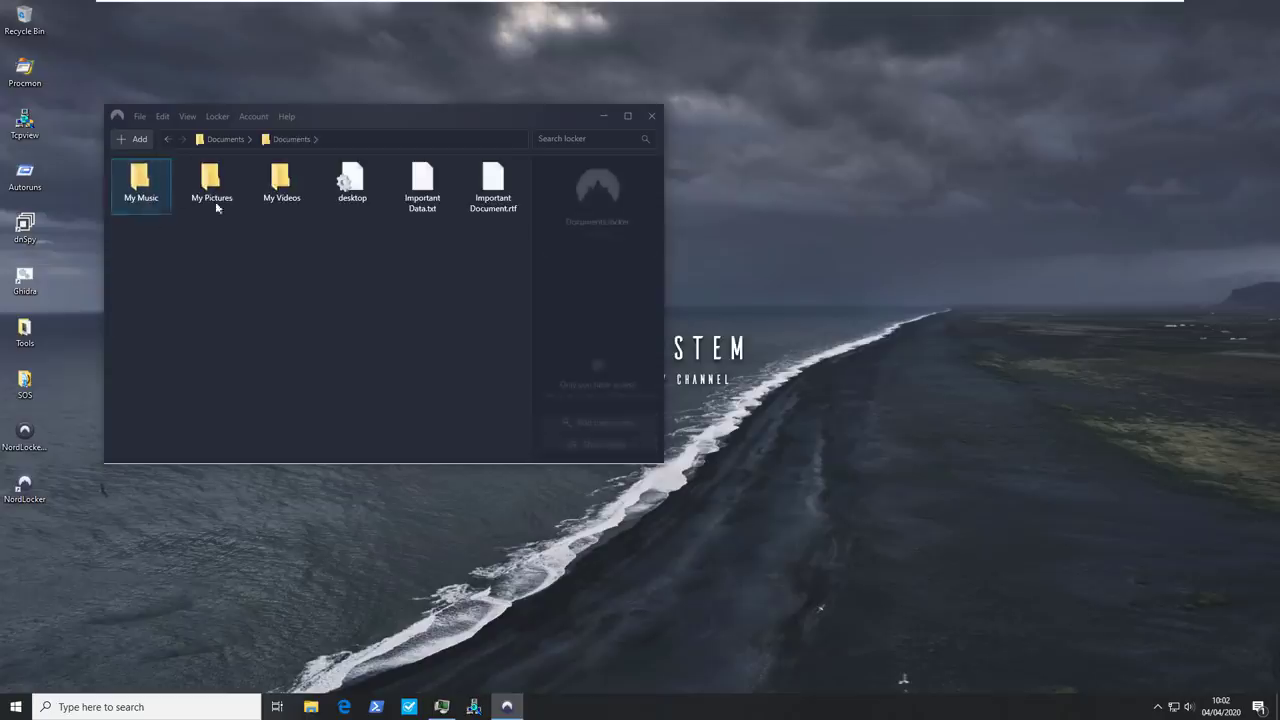
{"action": "double_click", "coordinate": [492, 190]}
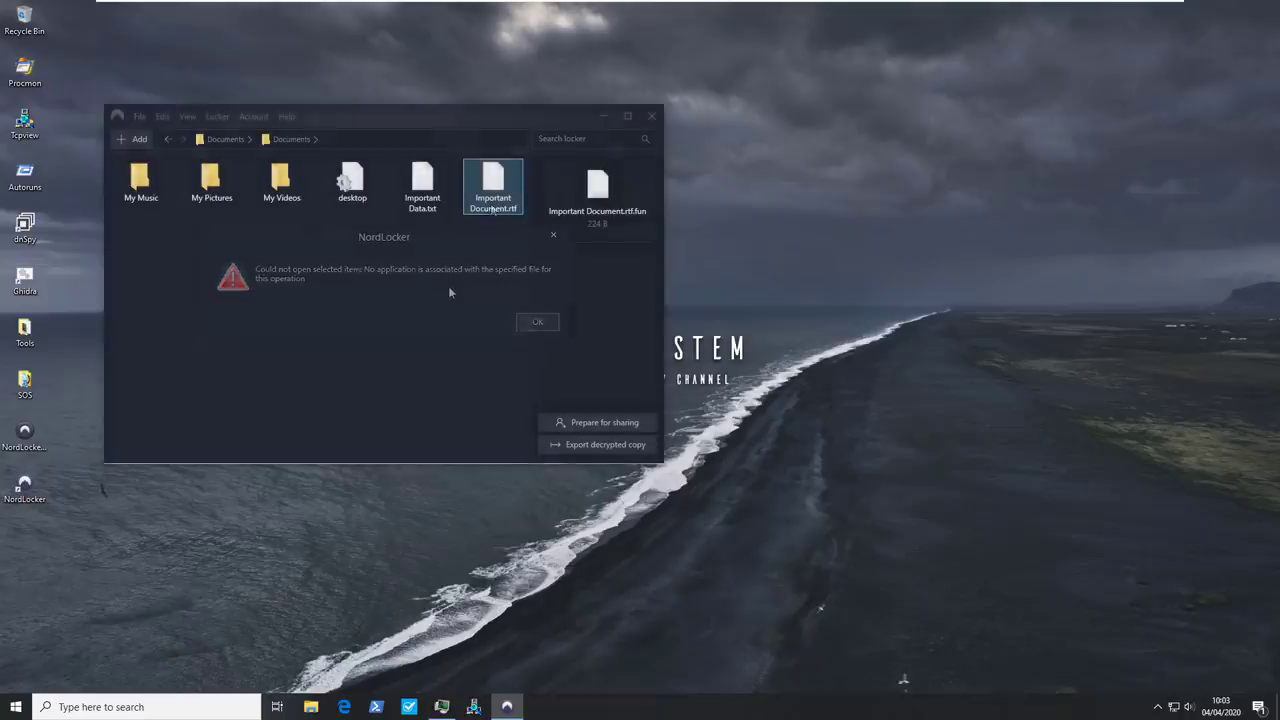
Dismiss the could-not-open error and bring up the file actions menu
{"action": "key", "text": "Return"}
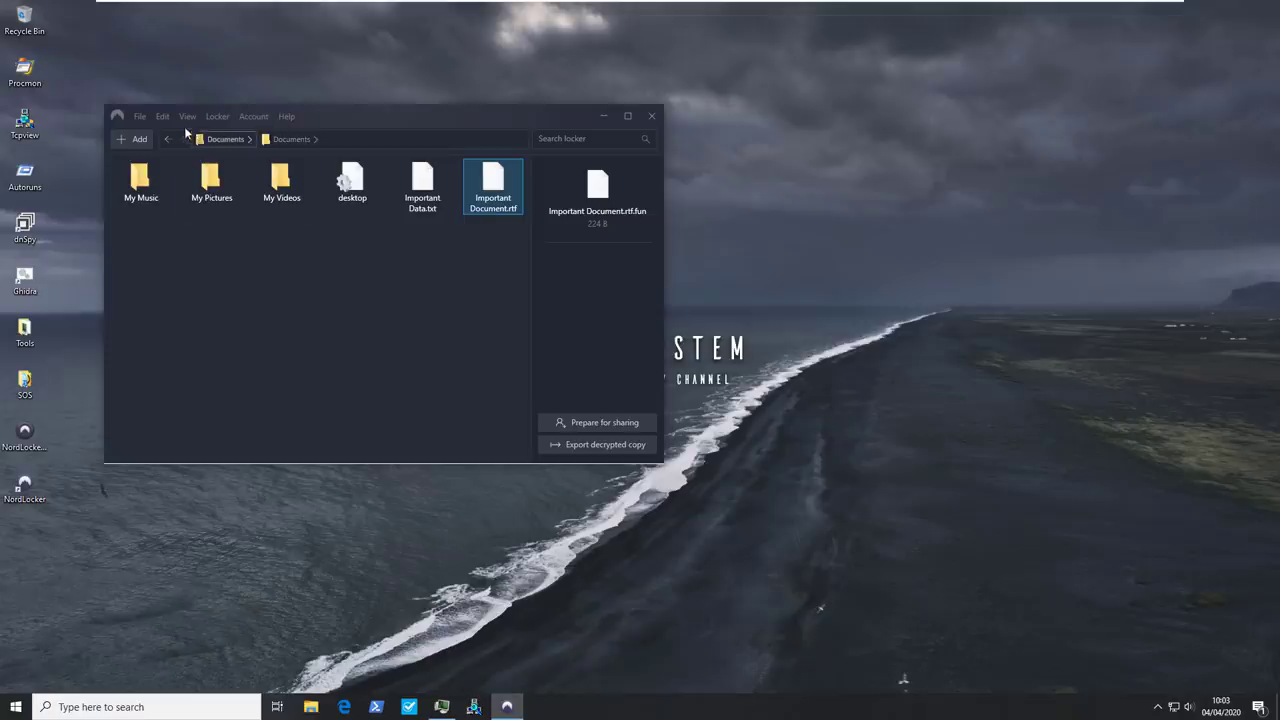
{"action": "left_click", "coordinate": [144, 115]}
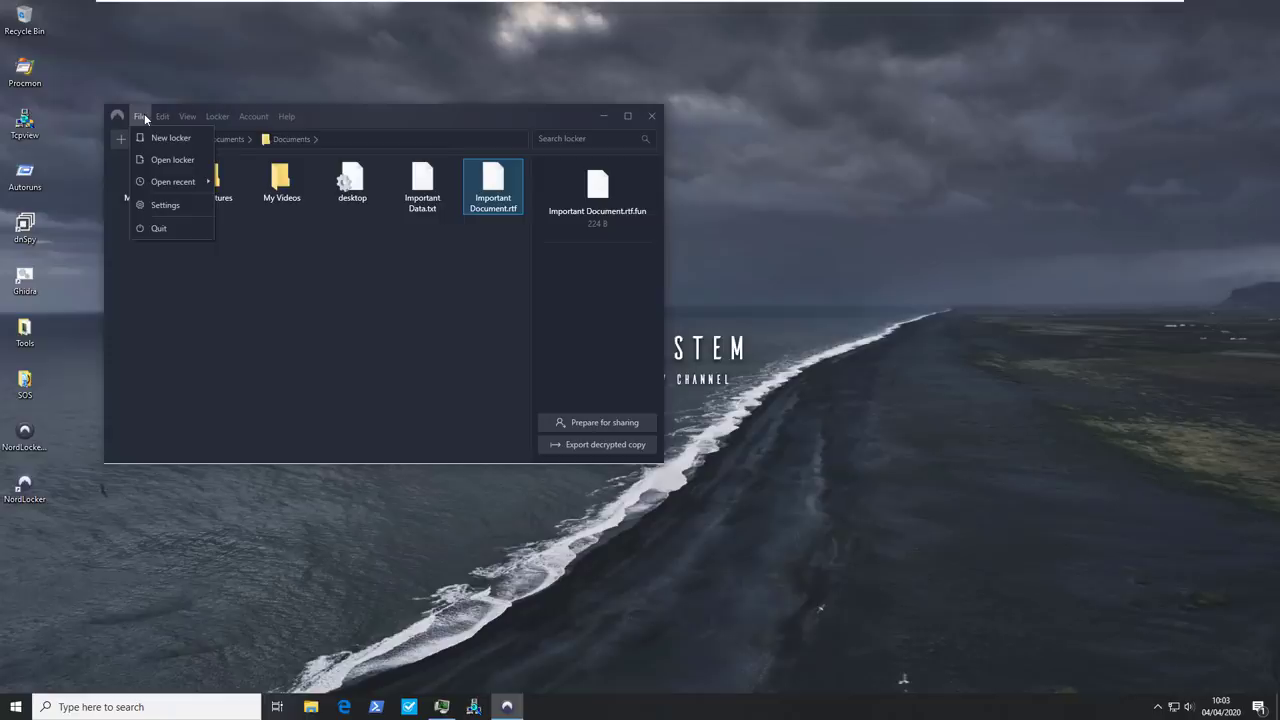
{"action": "left_click", "coordinate": [163, 203]}
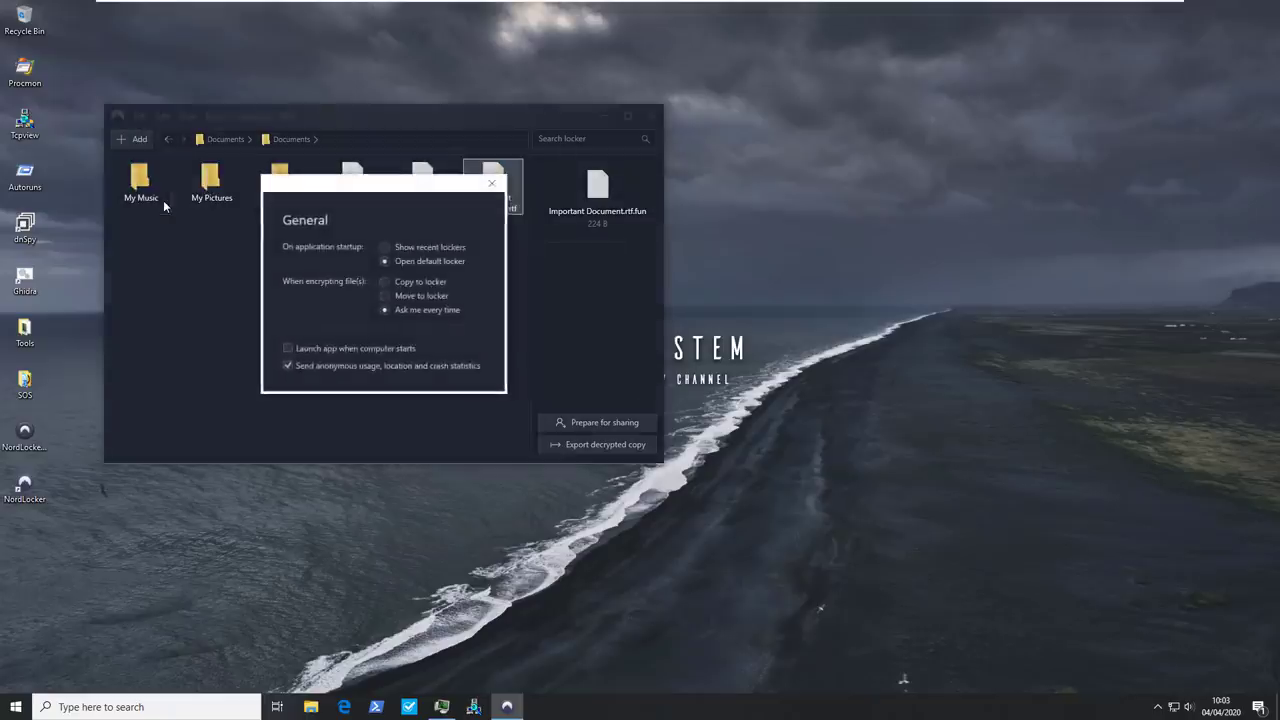
{"action": "left_click", "coordinate": [163, 200]}
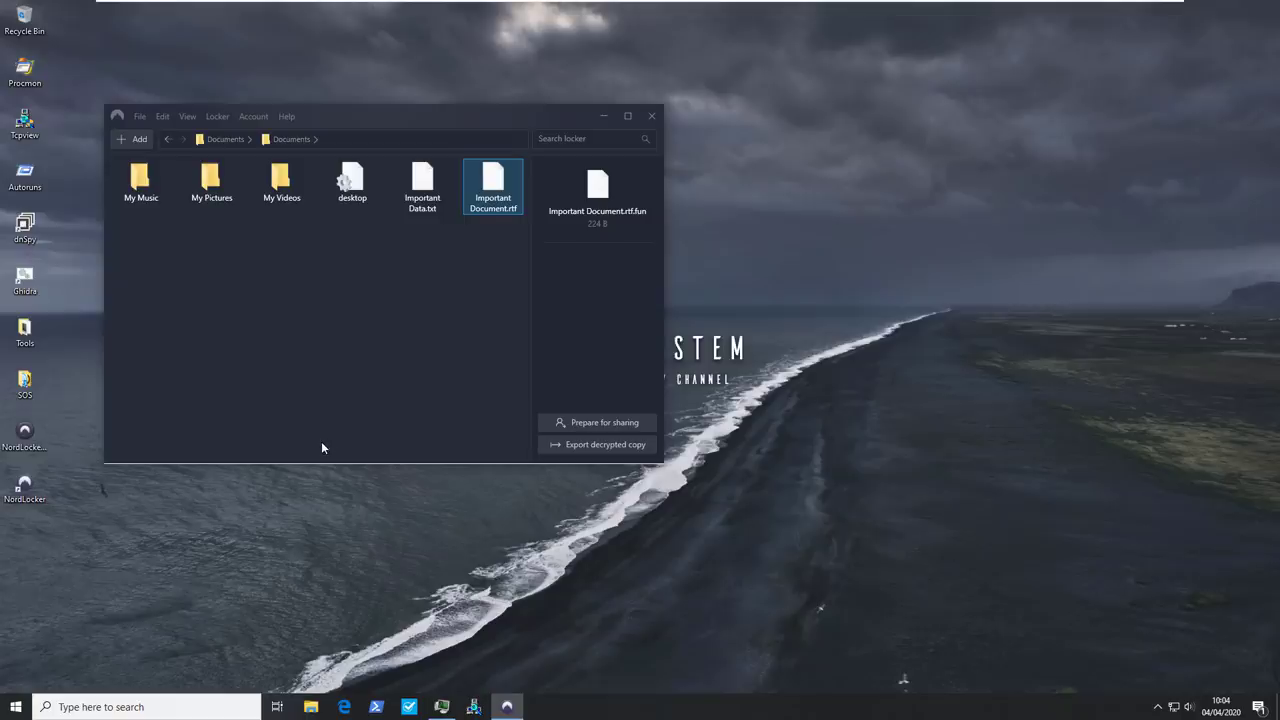
In File Explorer, open Documents.locker from C: > Users > profile folder in NordLocker
{"action": "left_click", "coordinate": [311, 707]}
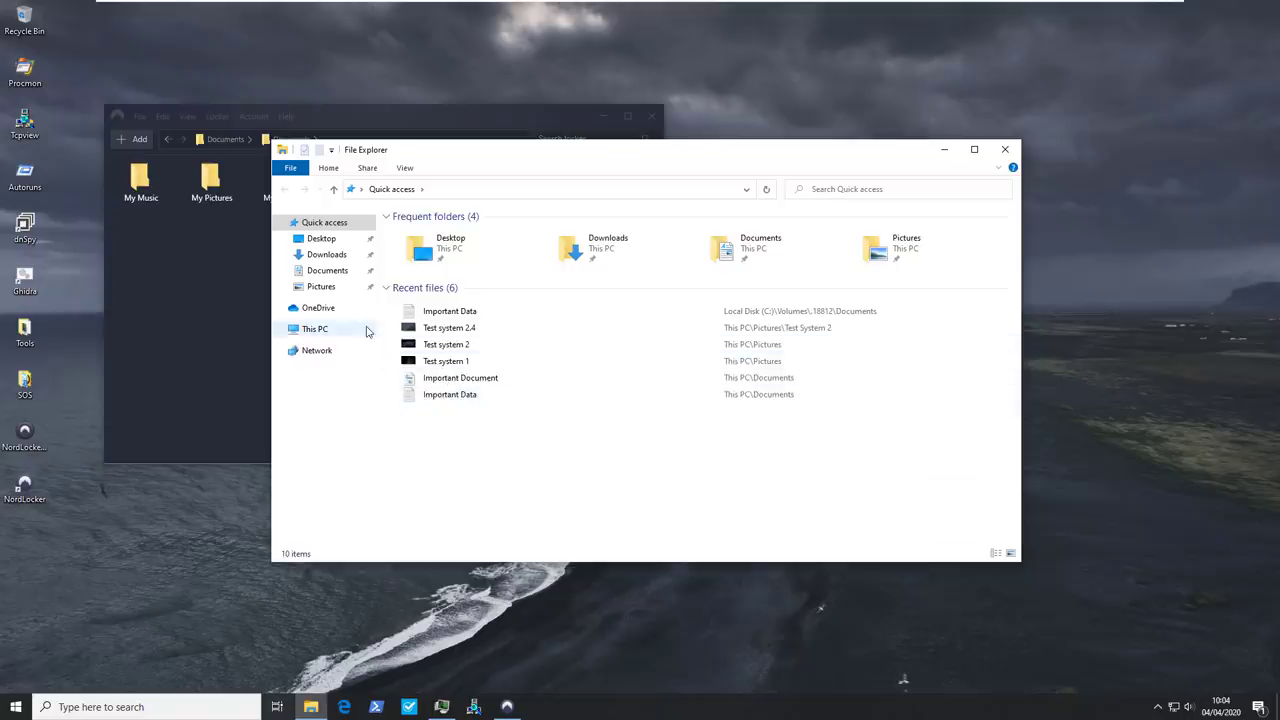
{"action": "left_click", "coordinate": [365, 330]}
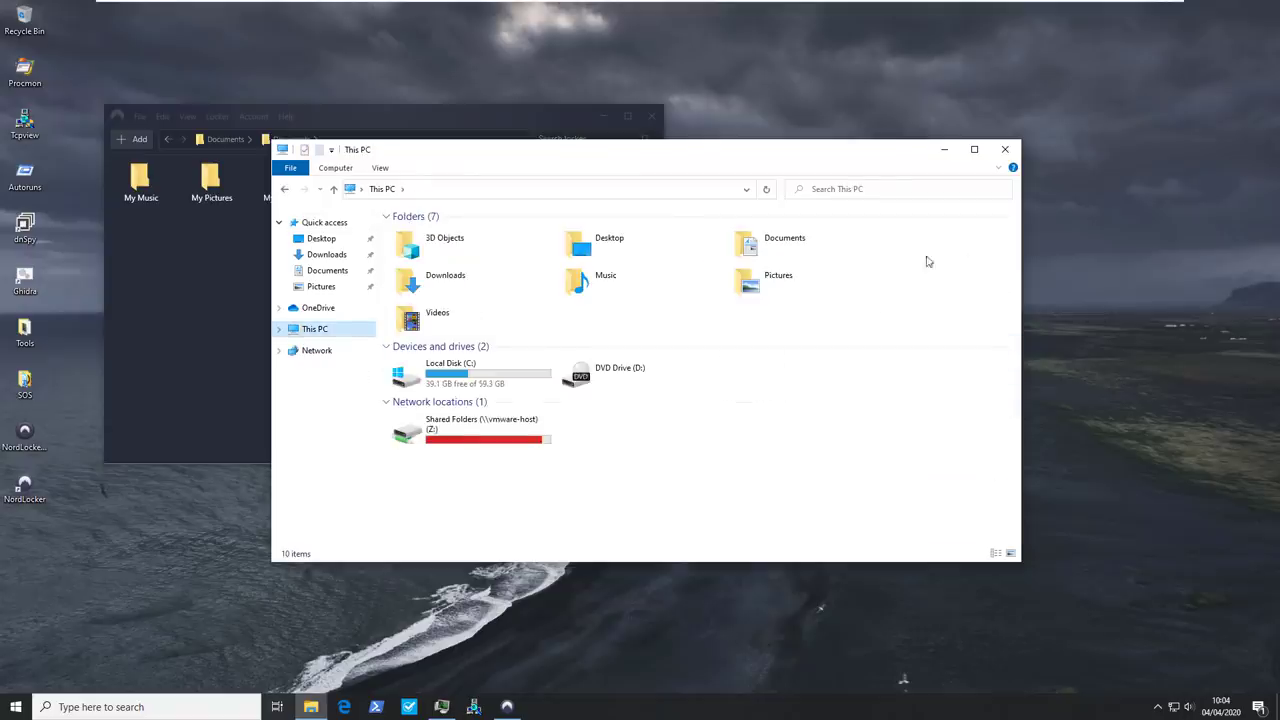
{"action": "double_click", "coordinate": [450, 380]}
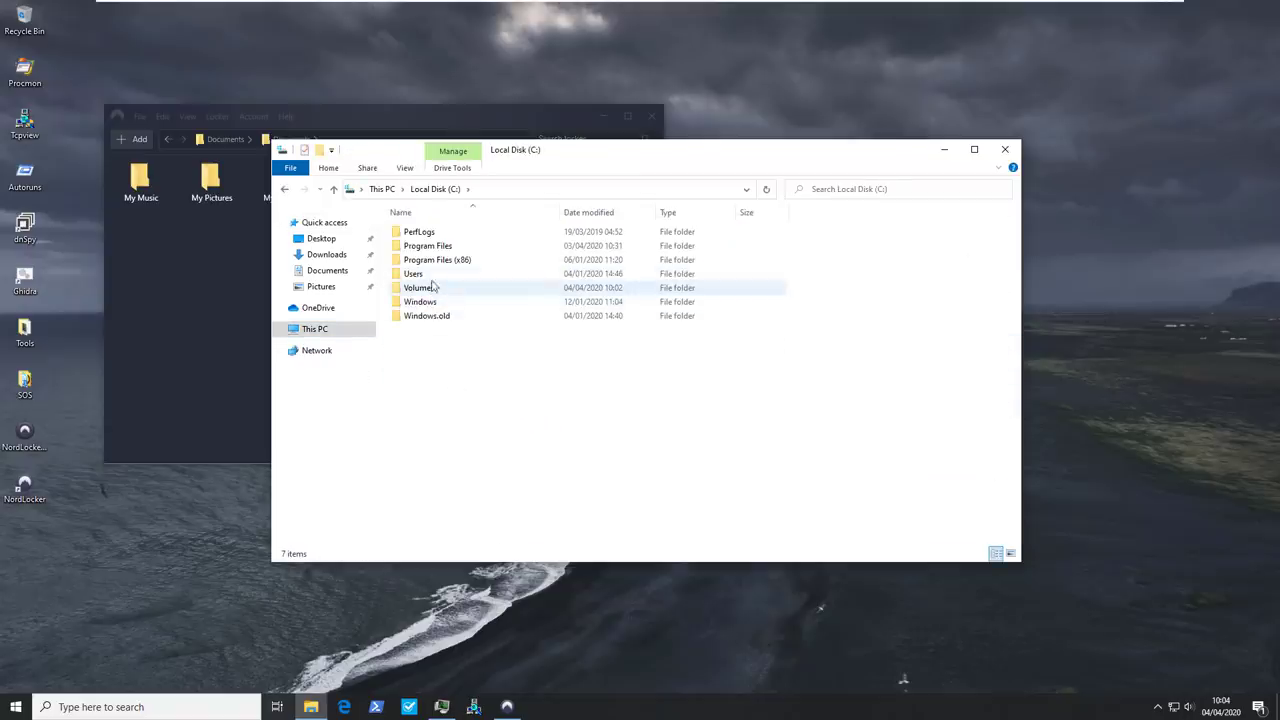
{"action": "double_click", "coordinate": [432, 276]}
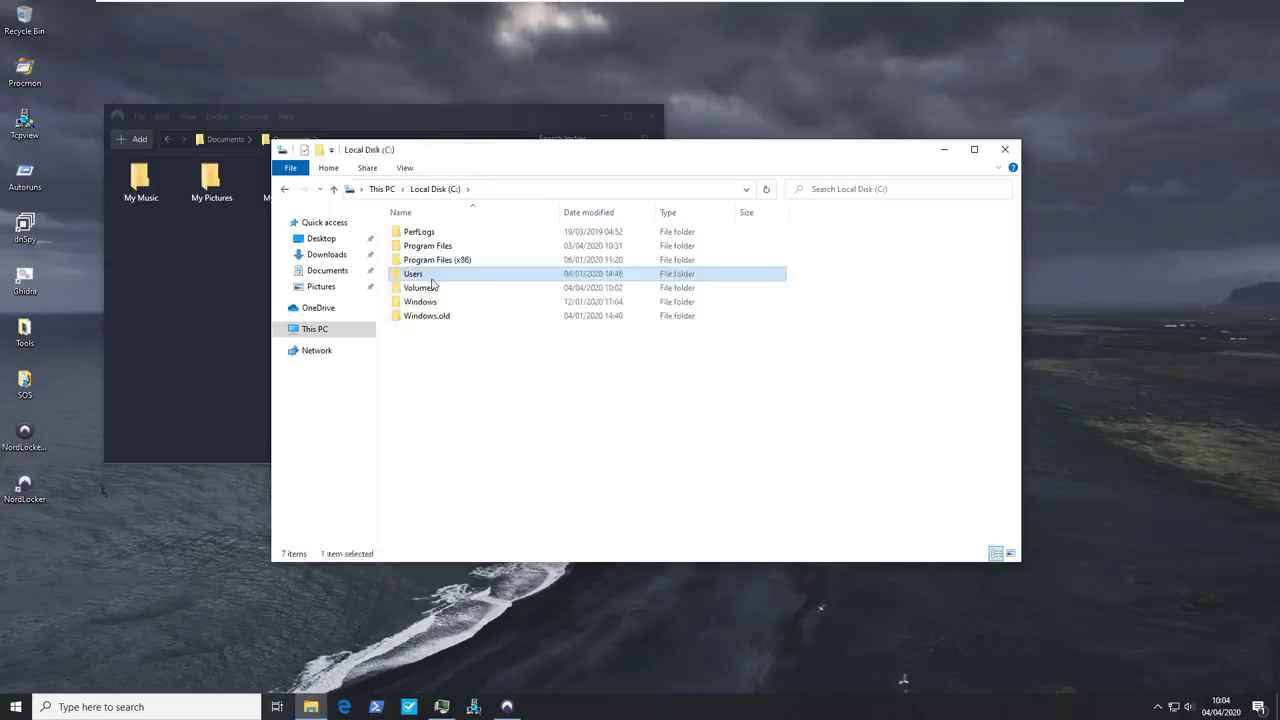
{"action": "left_click", "coordinate": [420, 234]}
{"action": "double_click", "coordinate": [420, 234]}
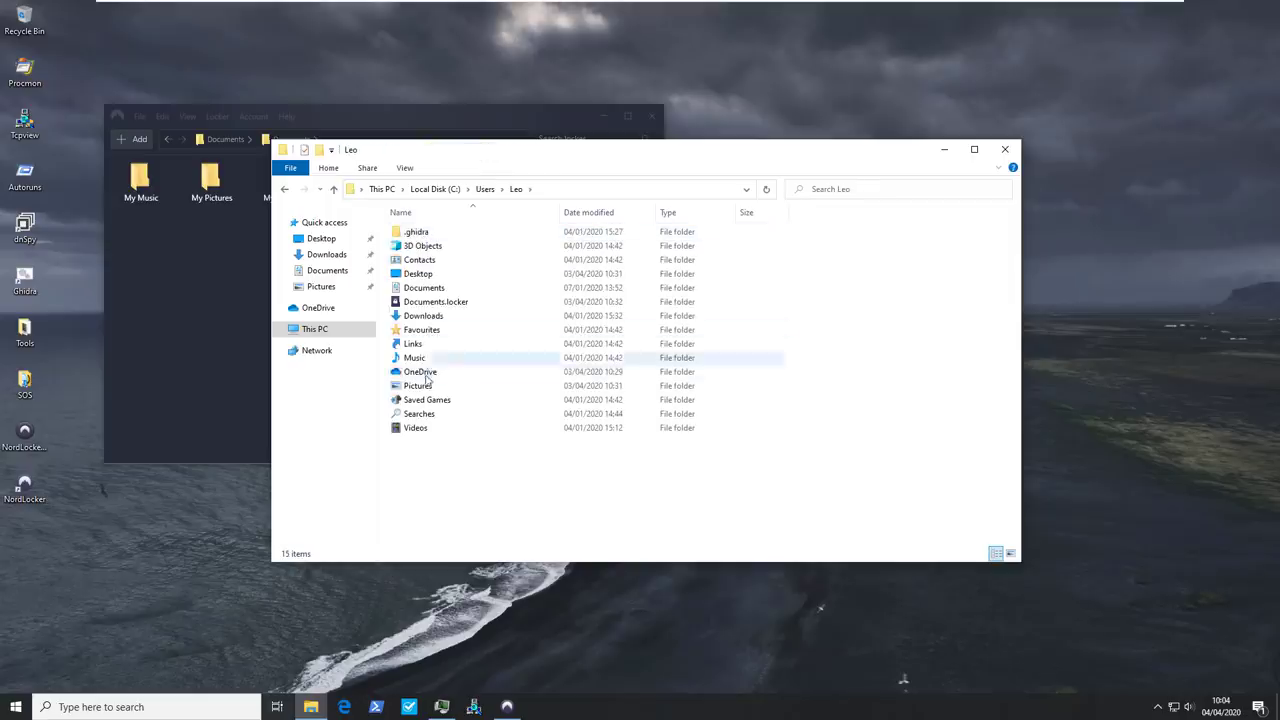
{"action": "left_click", "coordinate": [427, 302]}
{"action": "key", "text": "Return"}
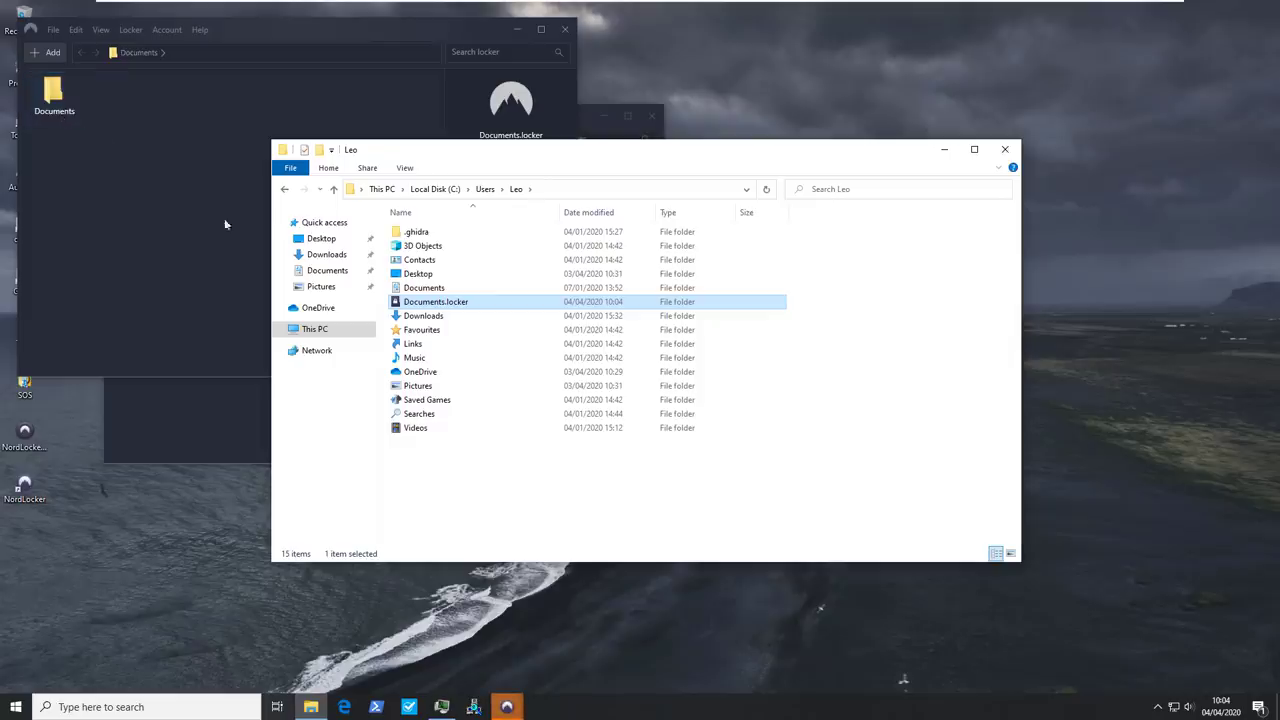
Open Documents.locker as a plain folder, inspect its encrypted folder, then close Explorer
{"action": "right_click", "coordinate": [409, 304]}
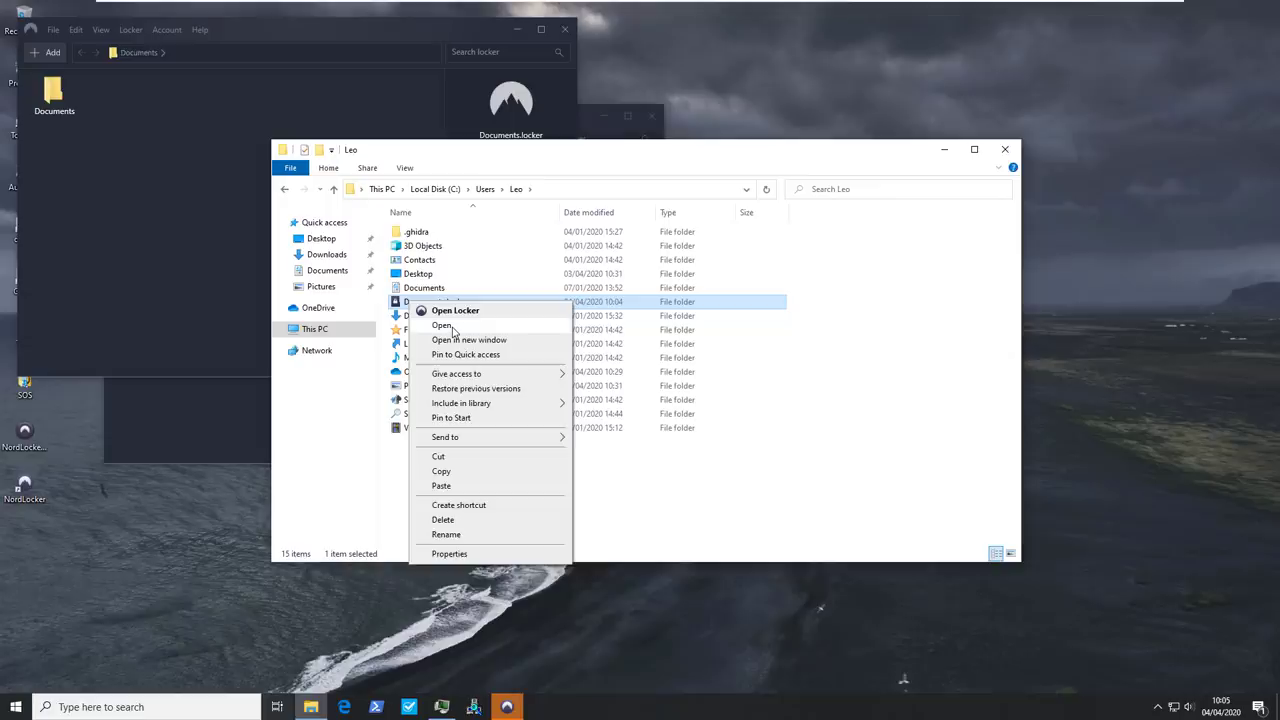
{"action": "left_click", "coordinate": [451, 328]}
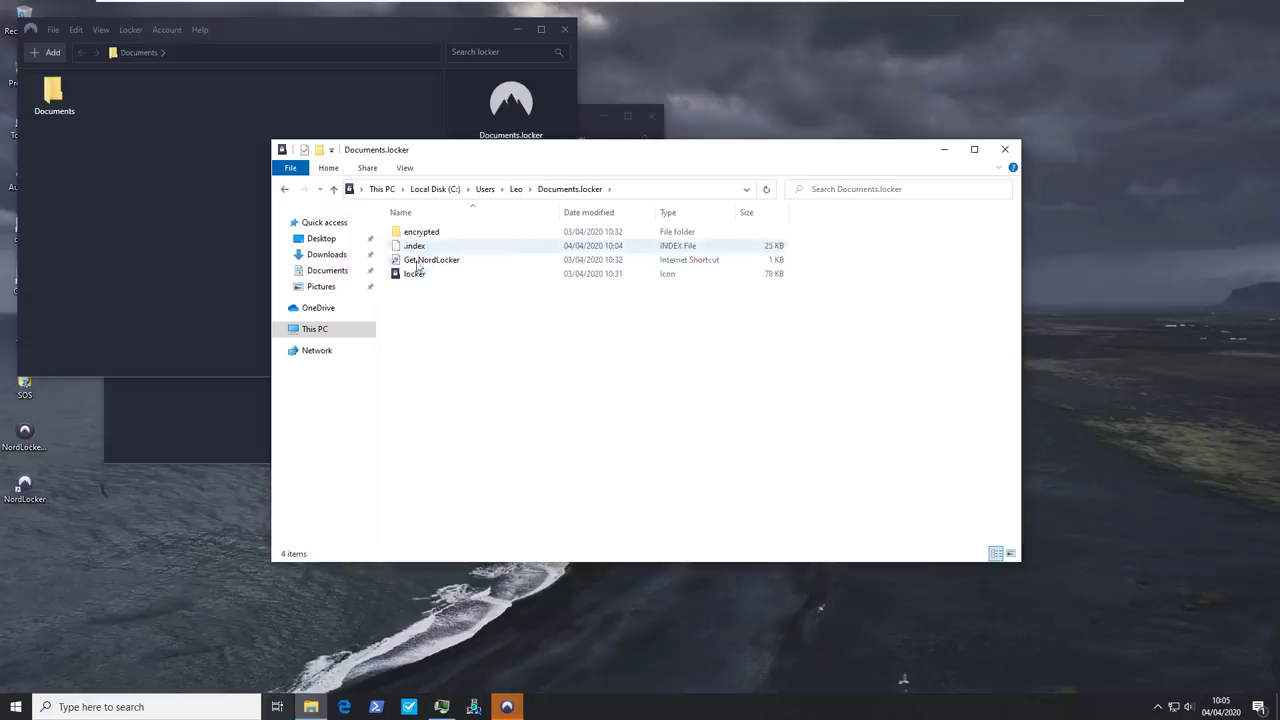
{"action": "double_click", "coordinate": [420, 232]}
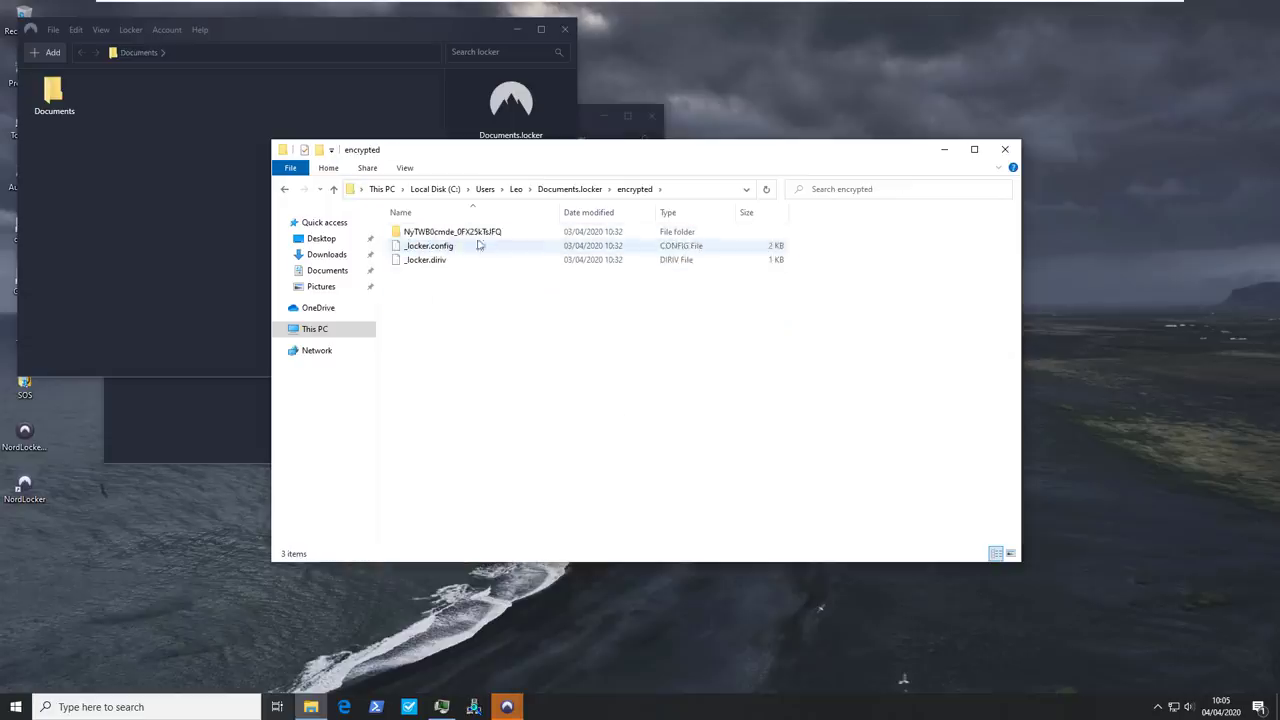
{"action": "key", "text": "alt+Left"}
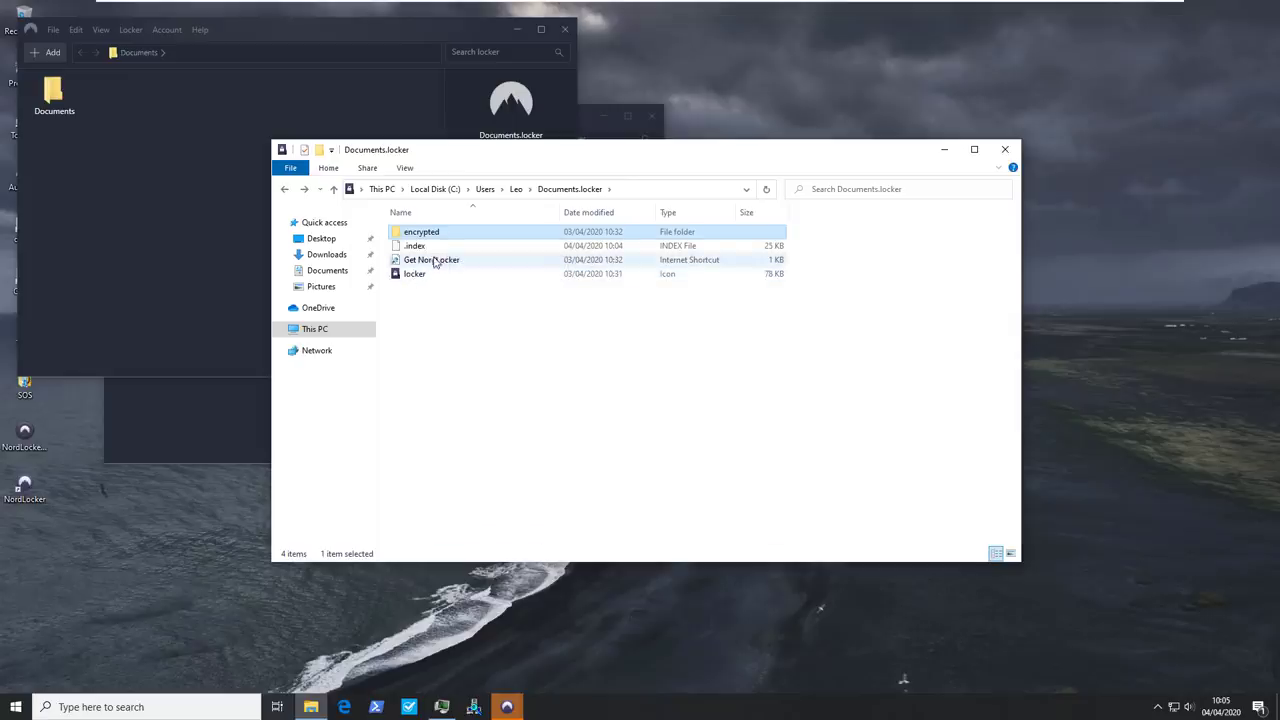
{"action": "left_click", "coordinate": [1005, 149]}
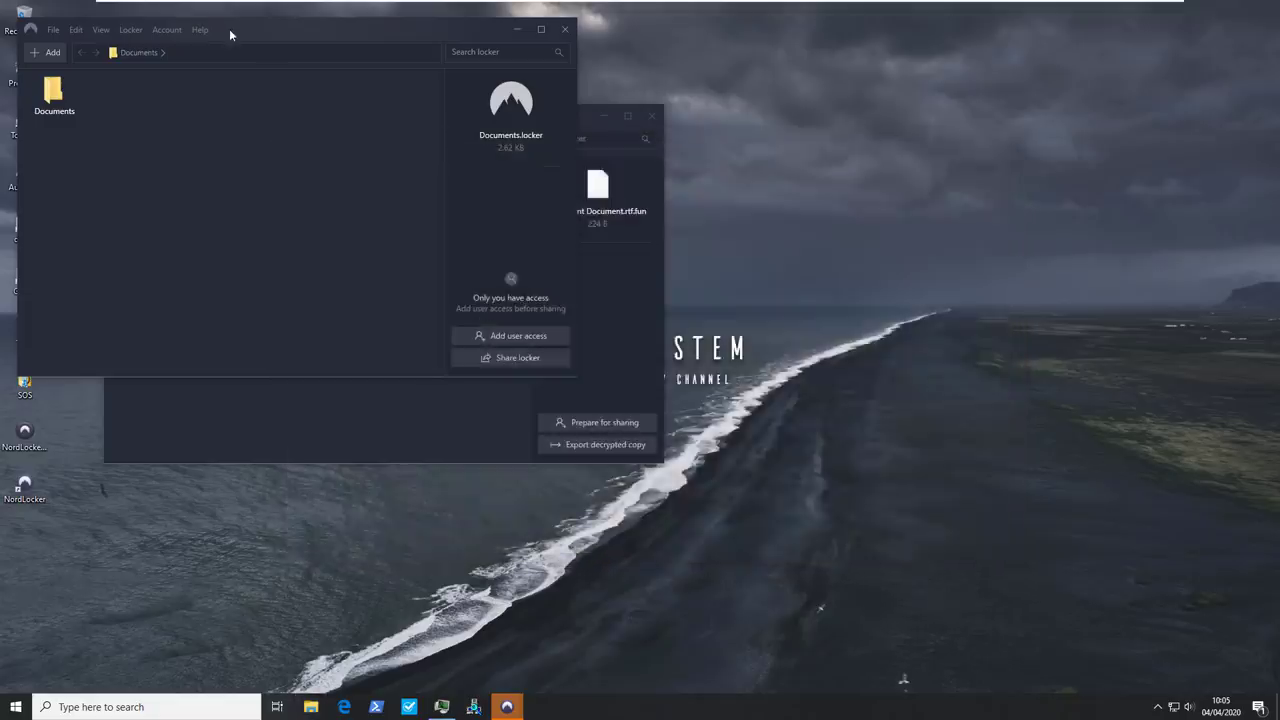
Move the Documents.locker window right and pick Show locker in Explorer under Share Locker
{"action": "left_click_drag", "start_coordinate": [300, 29], "coordinate": [827, 201]}
{"action": "left_click", "coordinate": [657, 201]}
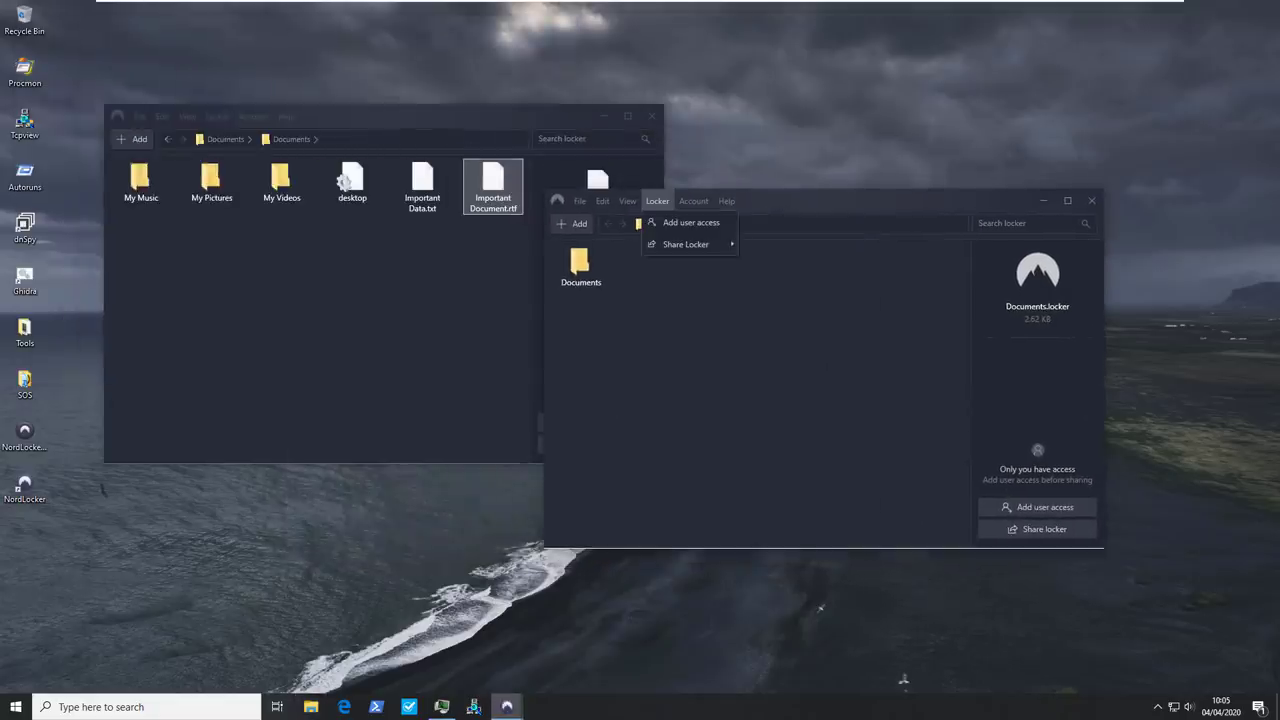
{"action": "mouse_move", "coordinate": [686, 244]}
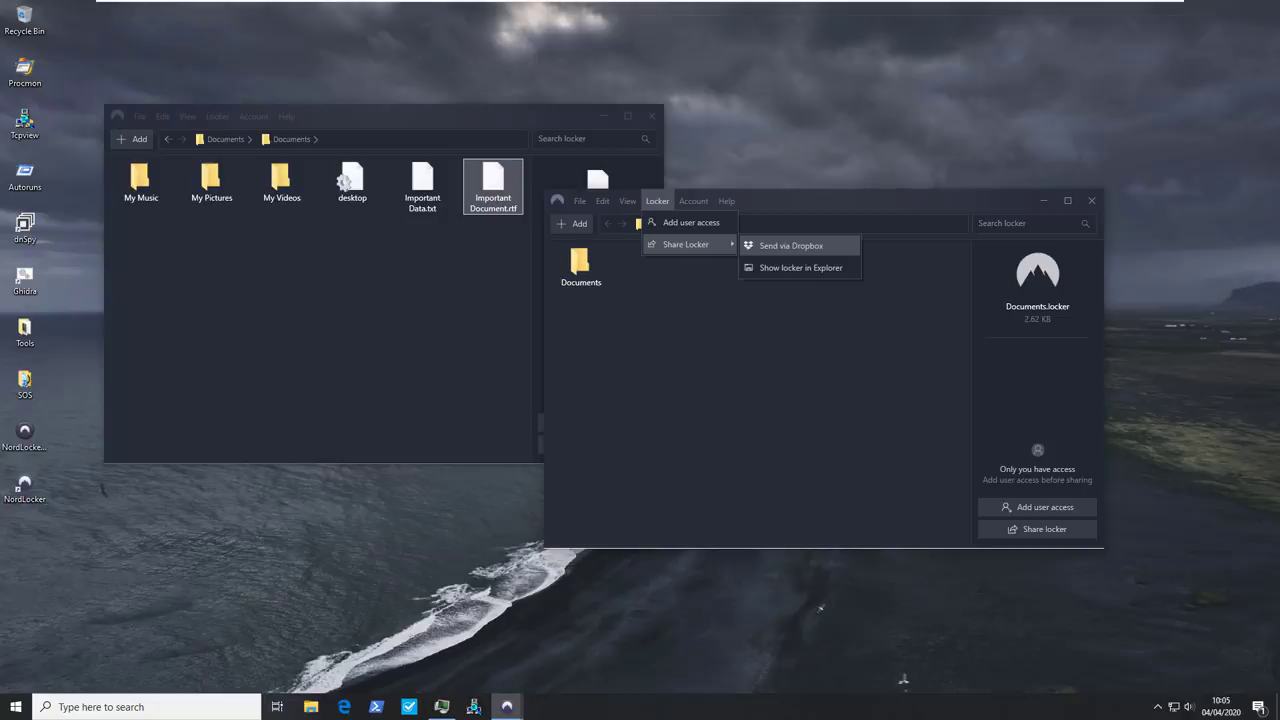
{"action": "left_click", "coordinate": [800, 267]}
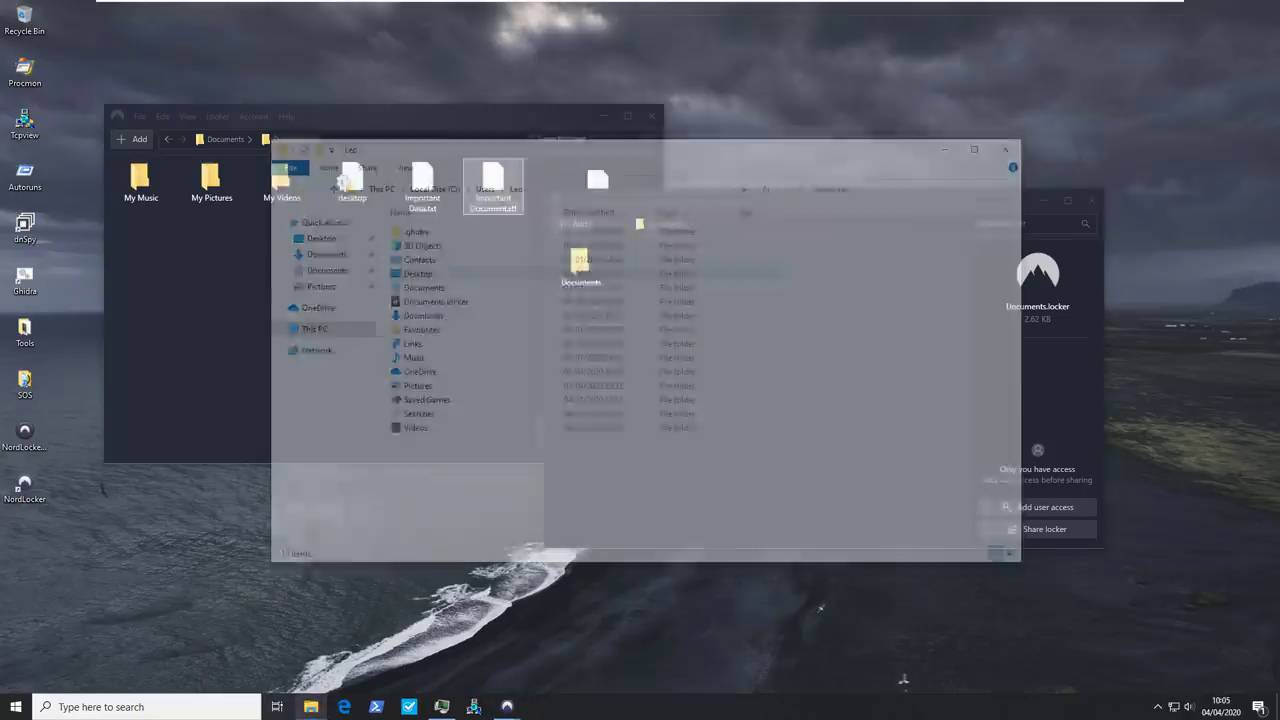